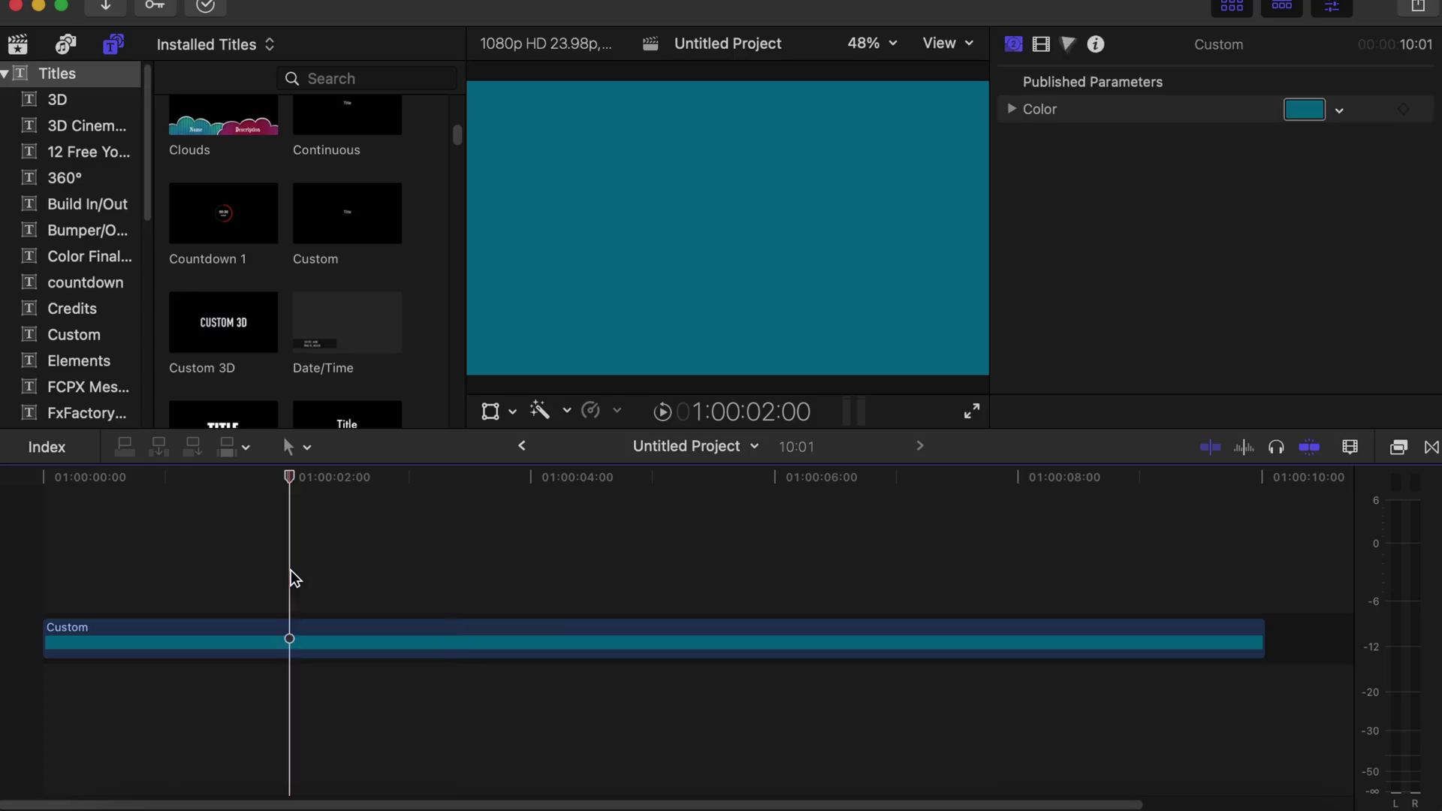
# Step: Add a Custom title above the teal background and replace its text with SUBSCRIBE
pyautogui.click(56, 78)
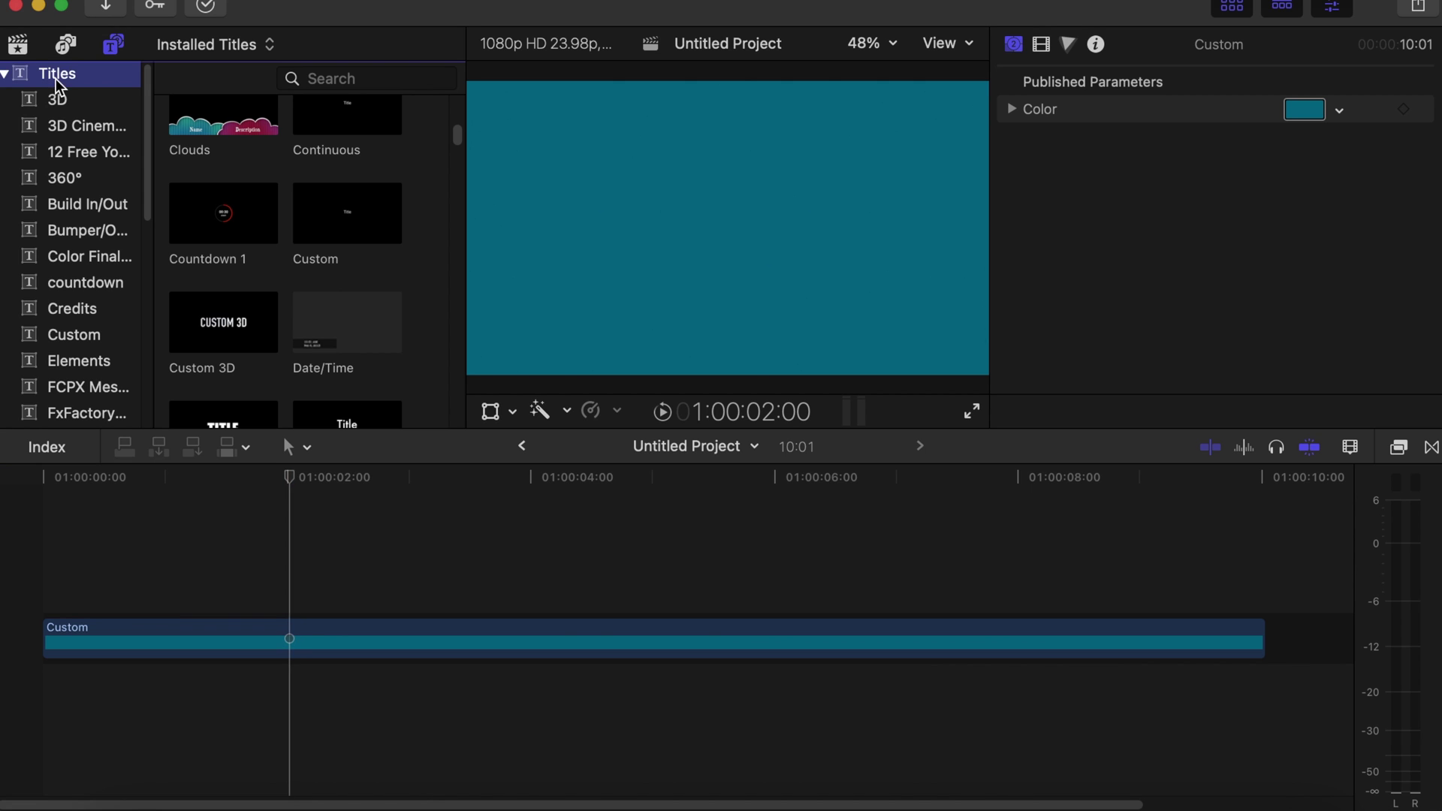
pyautogui.click(345, 201)
pyautogui.moveTo(345, 202); pyautogui.dragTo(253, 539)
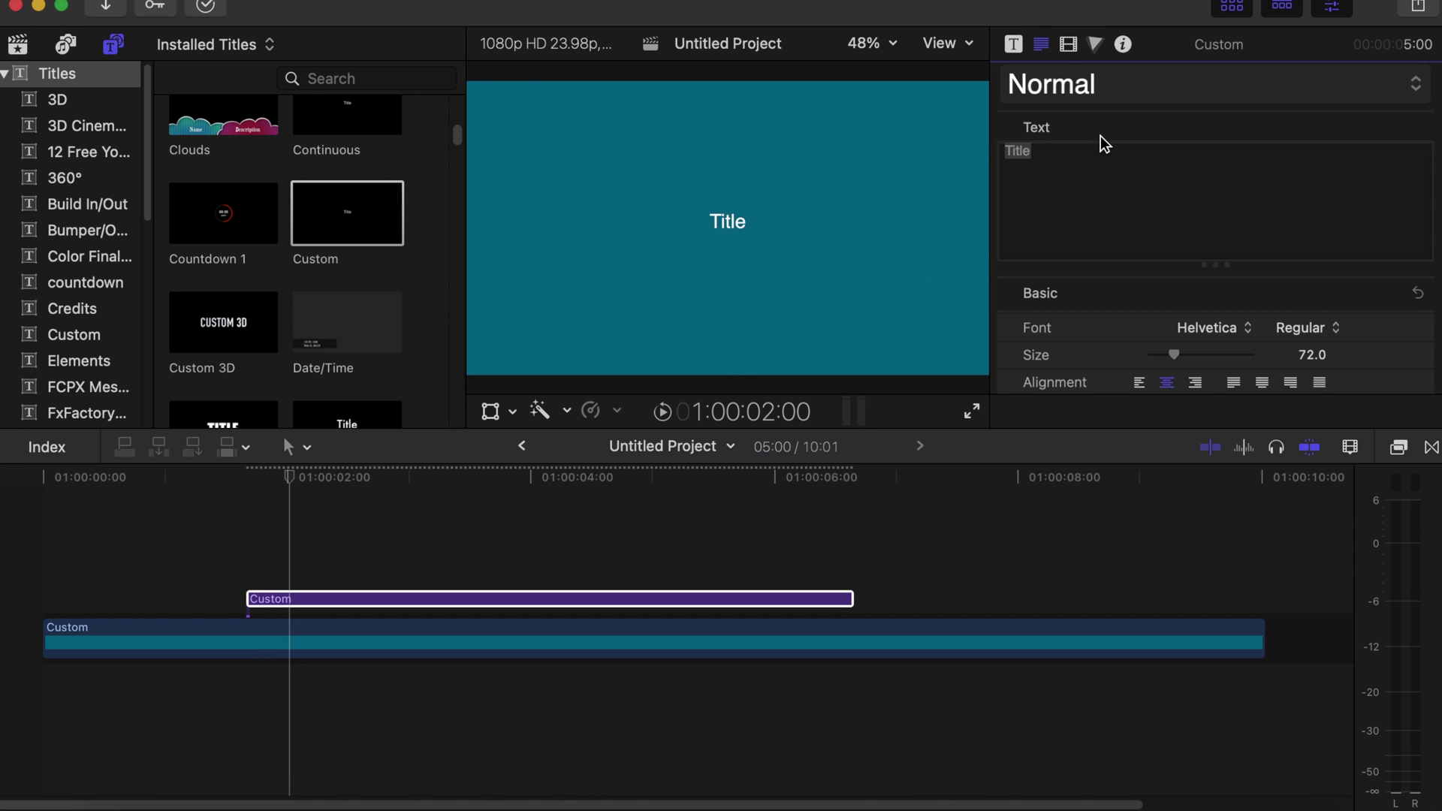
pyautogui.doubleClick(1062, 156)
pyautogui.write('SUBSC')
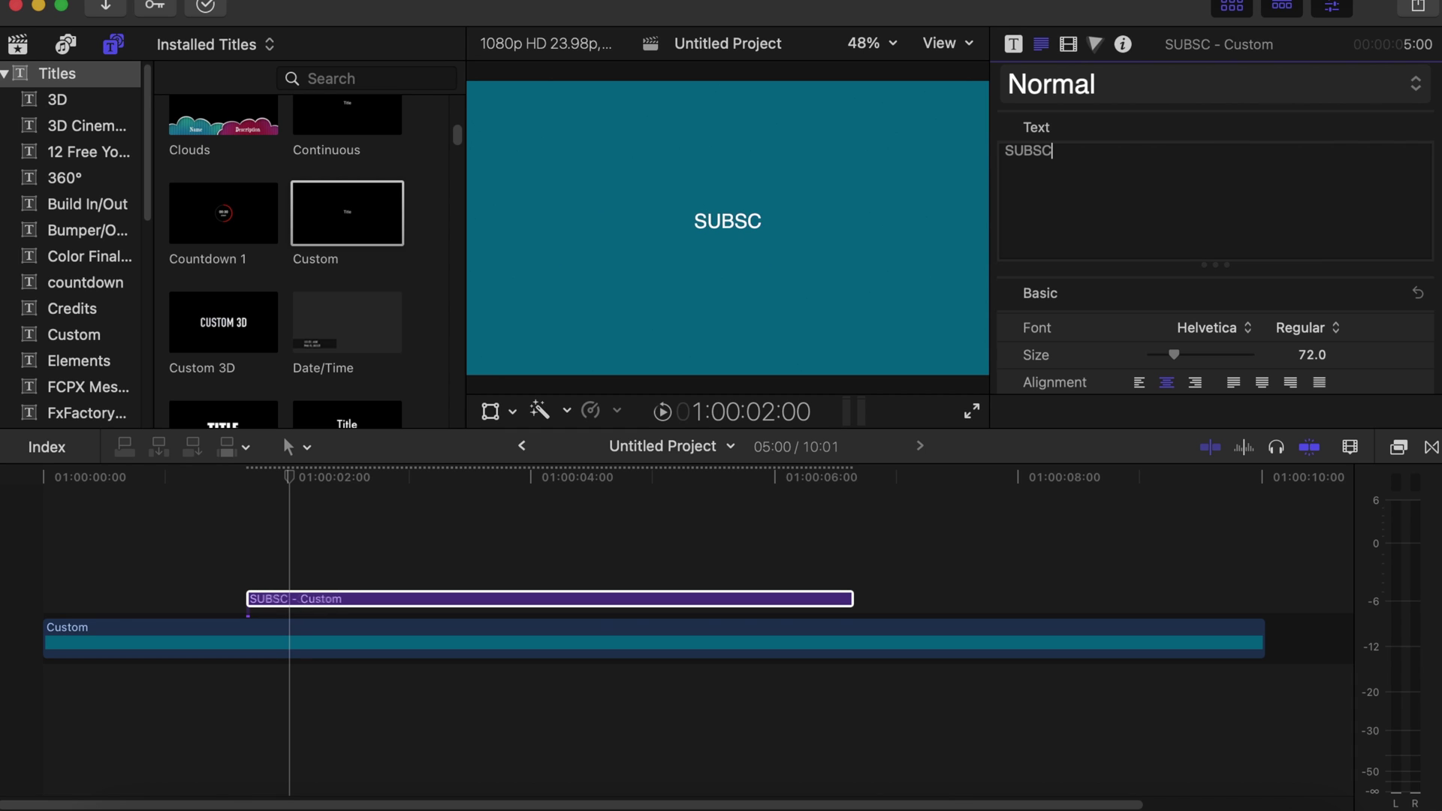
pyautogui.write('RIBE')
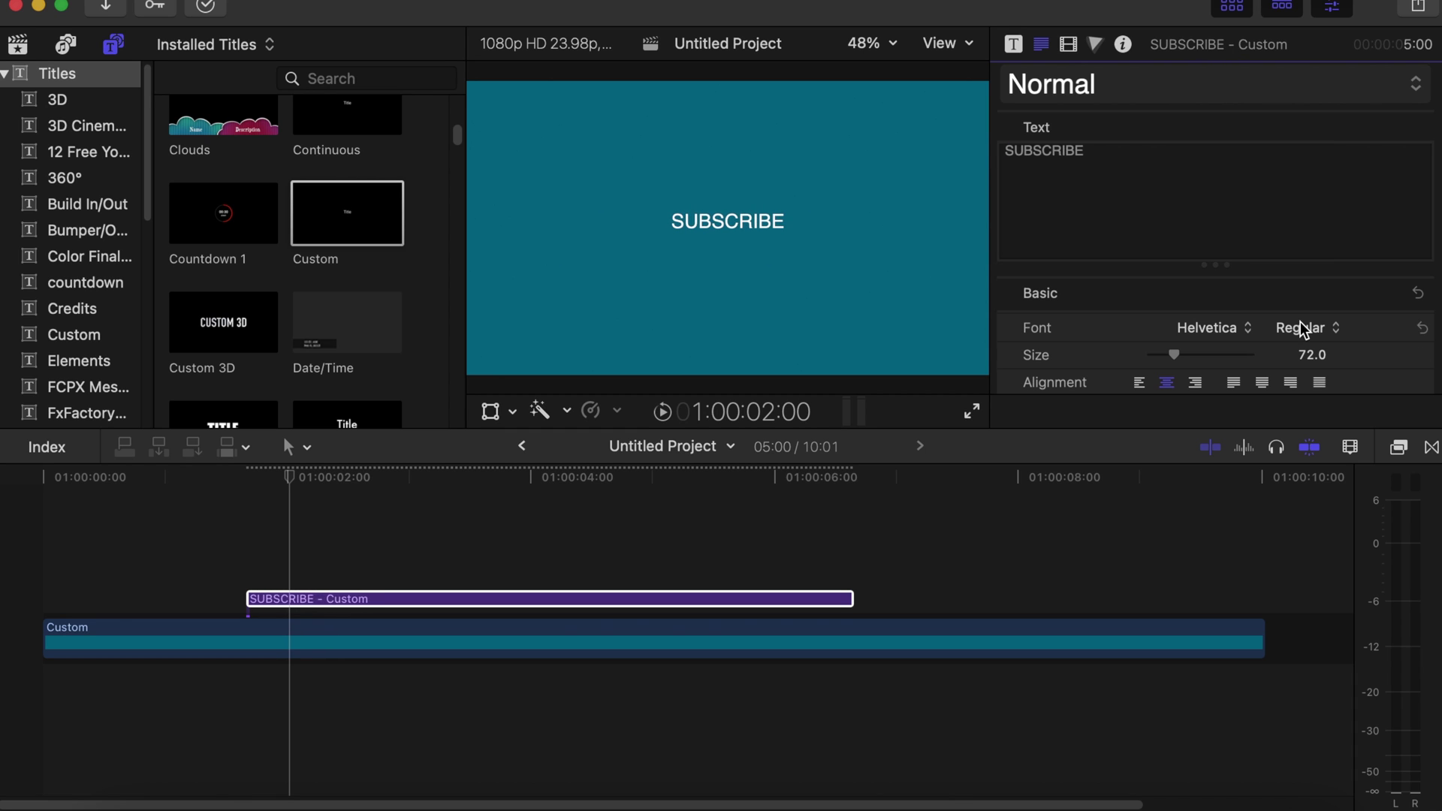
# Step: Make the SUBSCRIBE text Bold at size 91
pyautogui.click(1301, 329)
pyautogui.click(1294, 439)
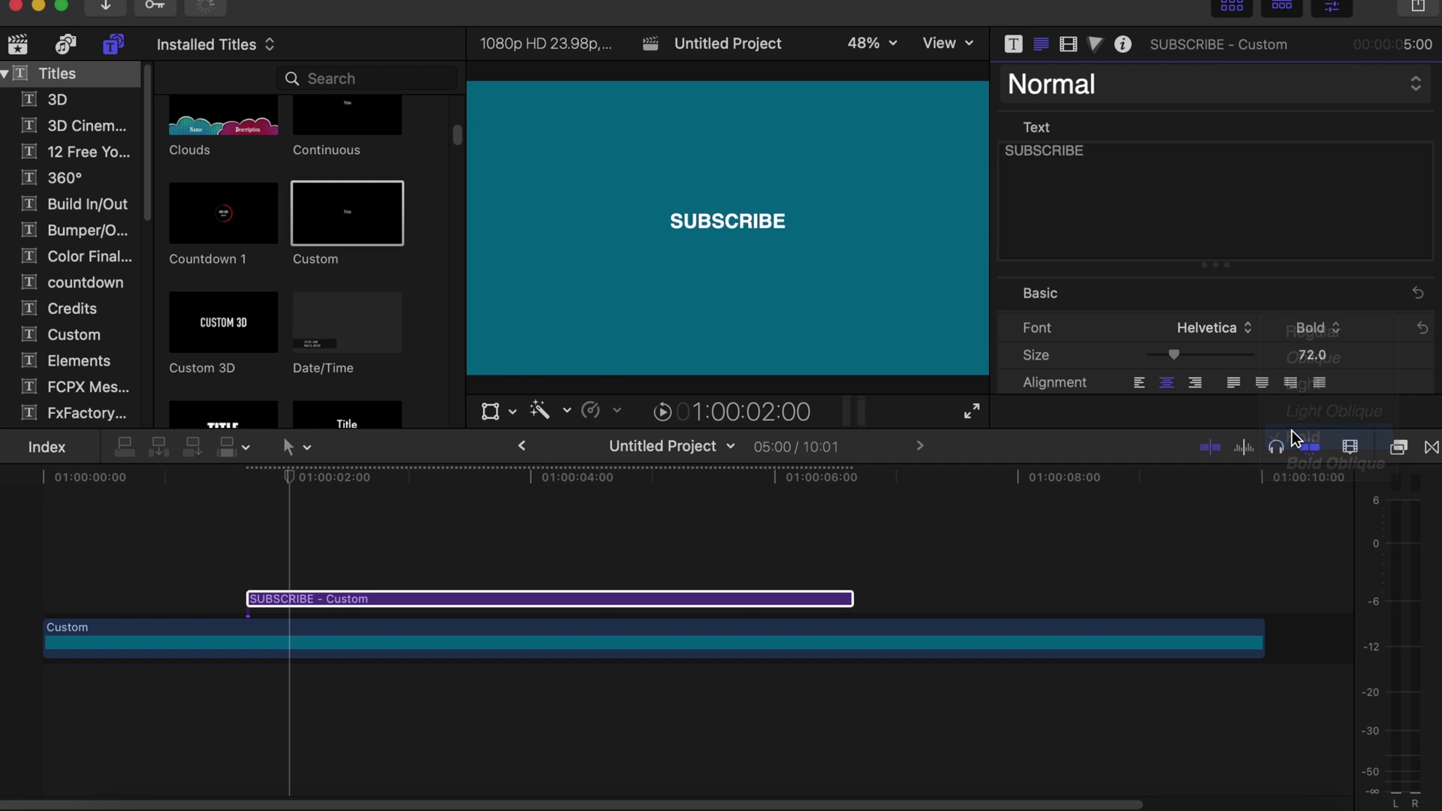
pyautogui.moveTo(1176, 354); pyautogui.dragTo(1184, 353)
pyautogui.moveTo(732, 216); pyautogui.dragTo(732, 227)
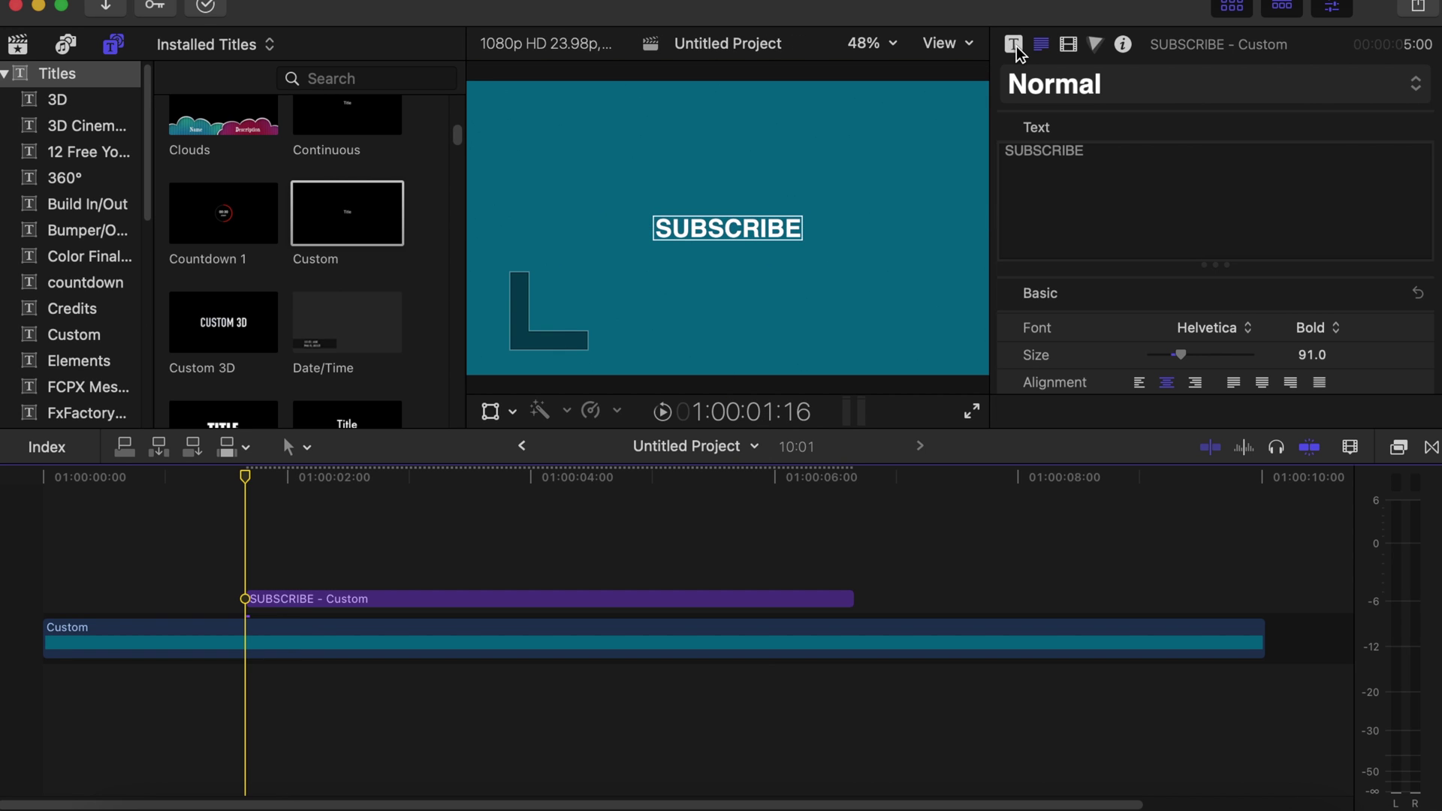
# Step: Set the title's In animation to Position Y -15 with Word unit size
pyautogui.click(1015, 46)
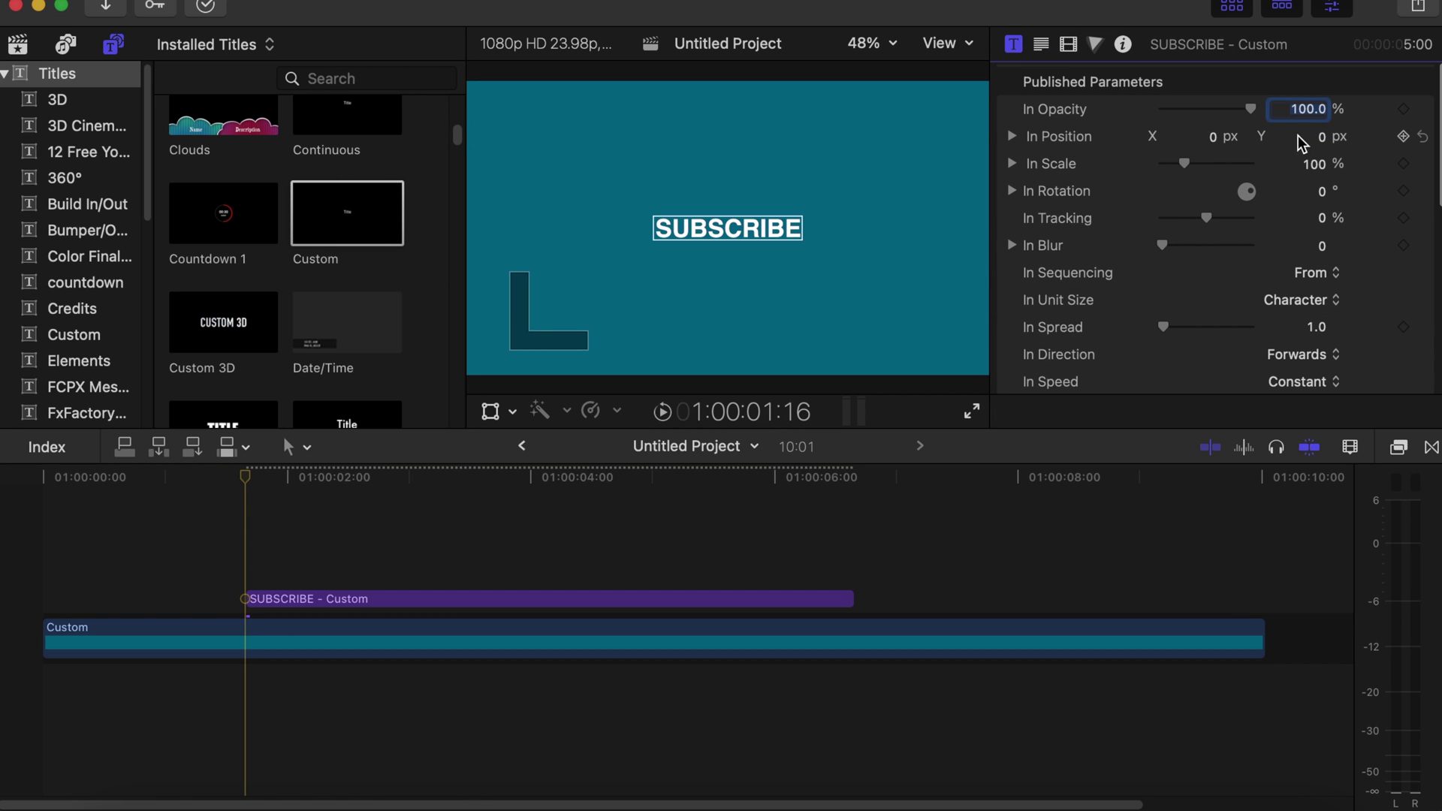
pyautogui.click(1322, 138)
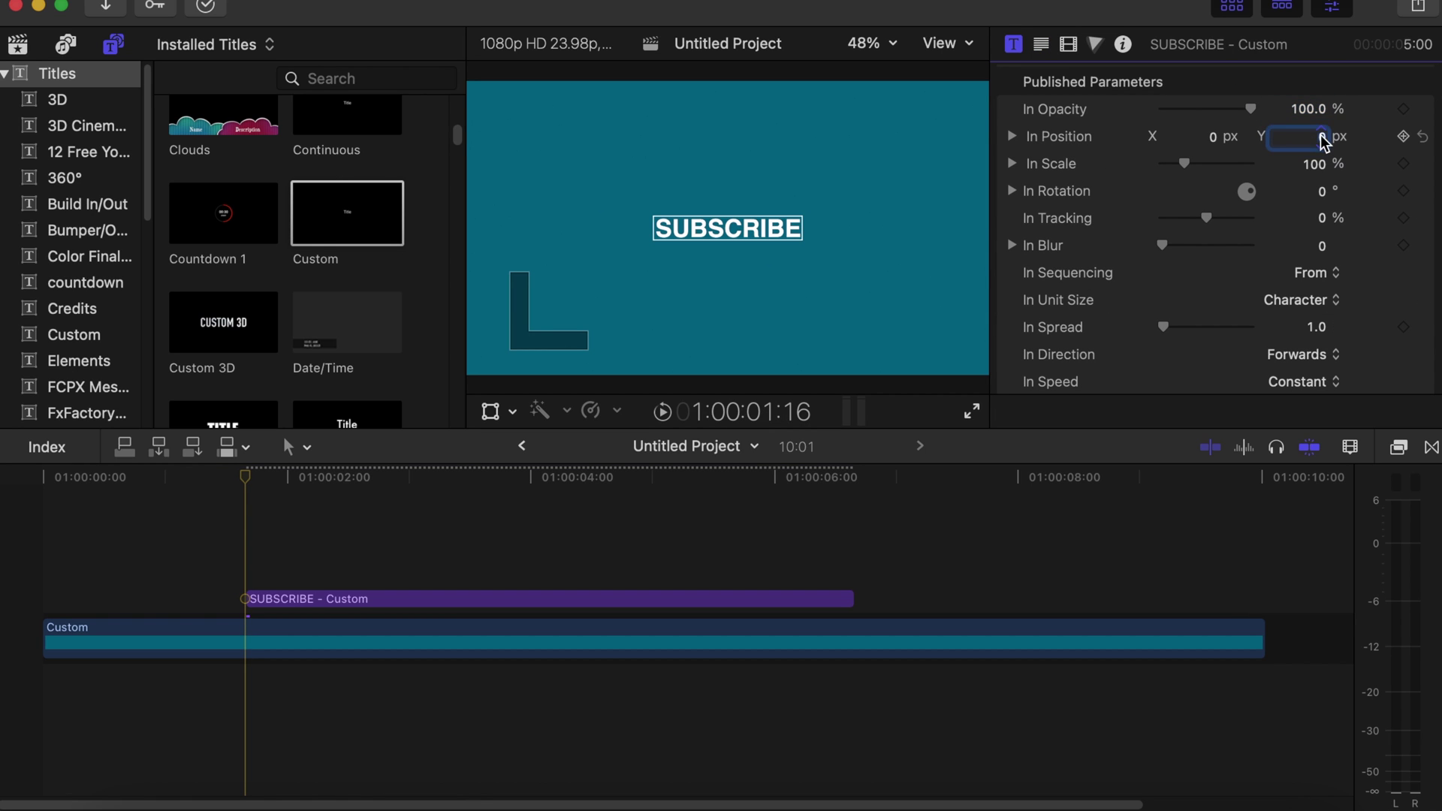
pyautogui.write('-15')
pyautogui.press('Return')
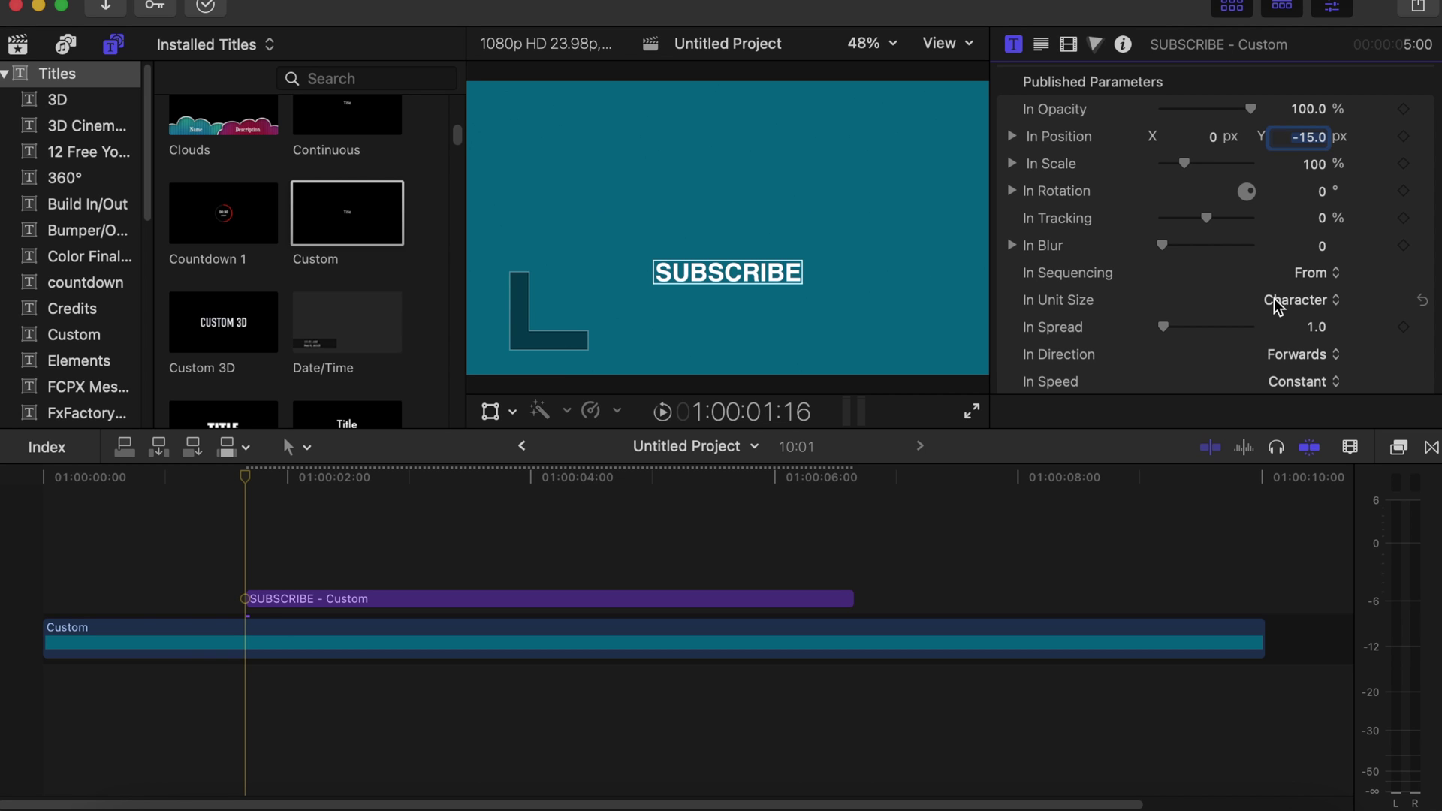
pyautogui.click(1310, 306)
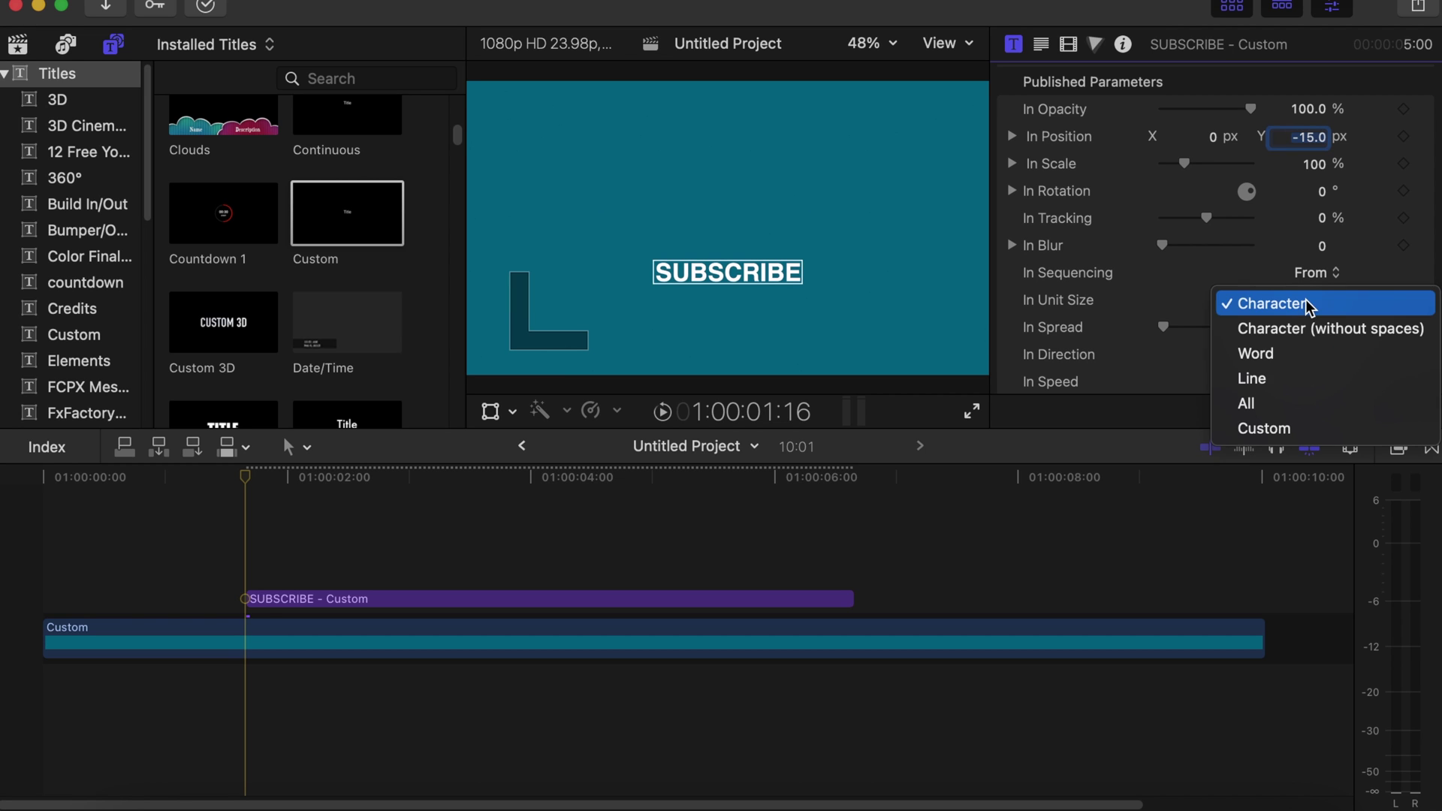
pyautogui.click(1259, 354)
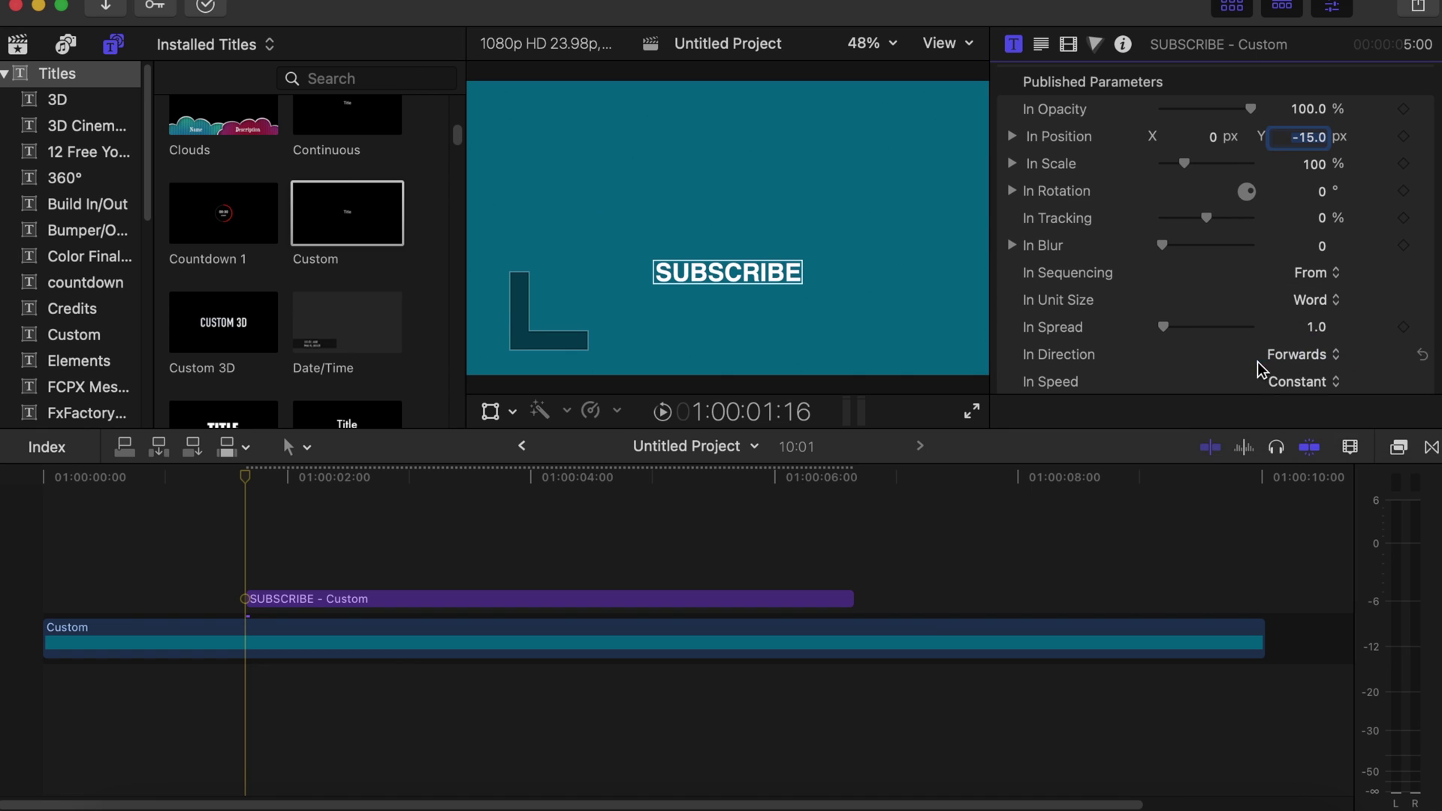
# Step: Set the title's Out animation to Position Y -15 with Word unit size
pyautogui.scroll(-10, 1175, 293)
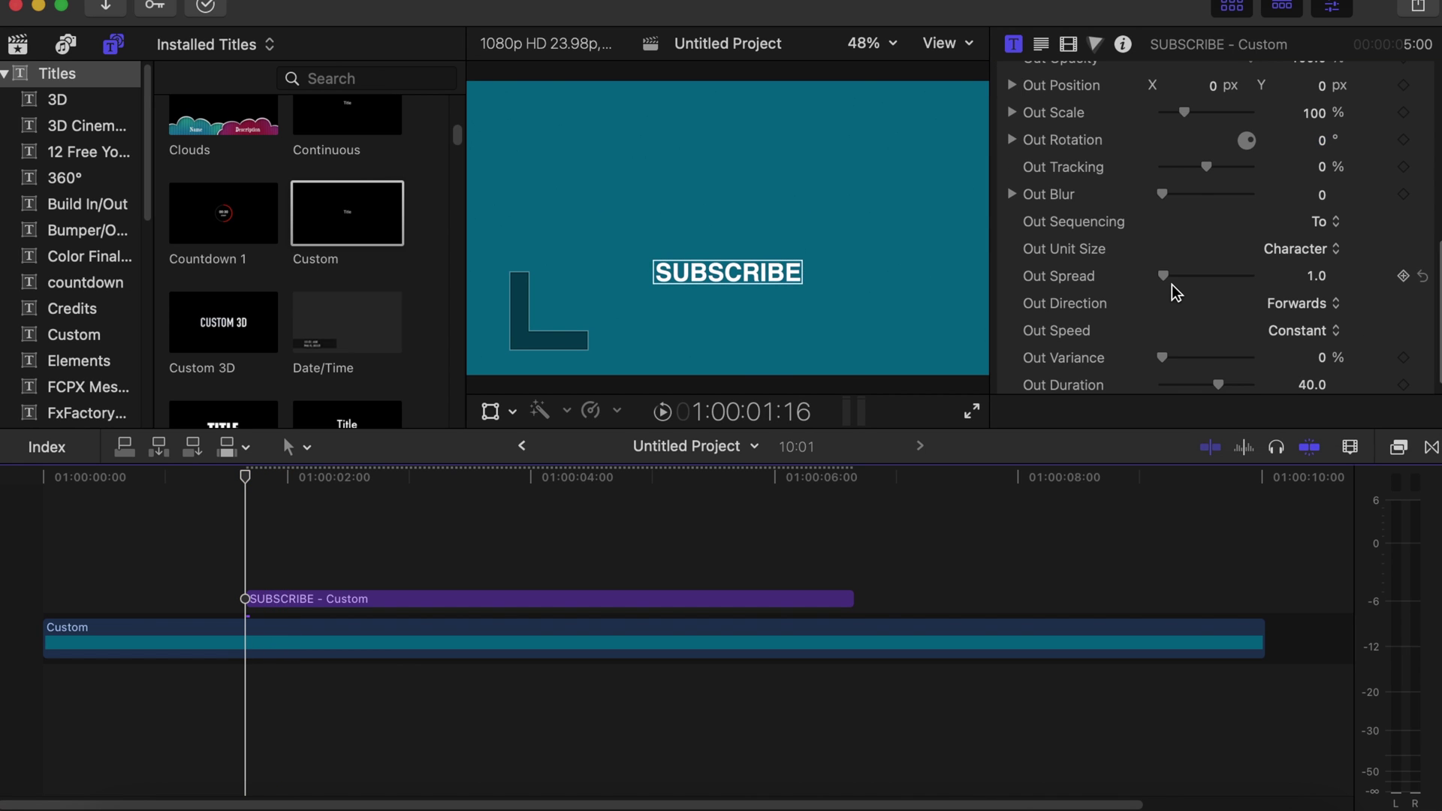
pyautogui.scroll(2, 1175, 292)
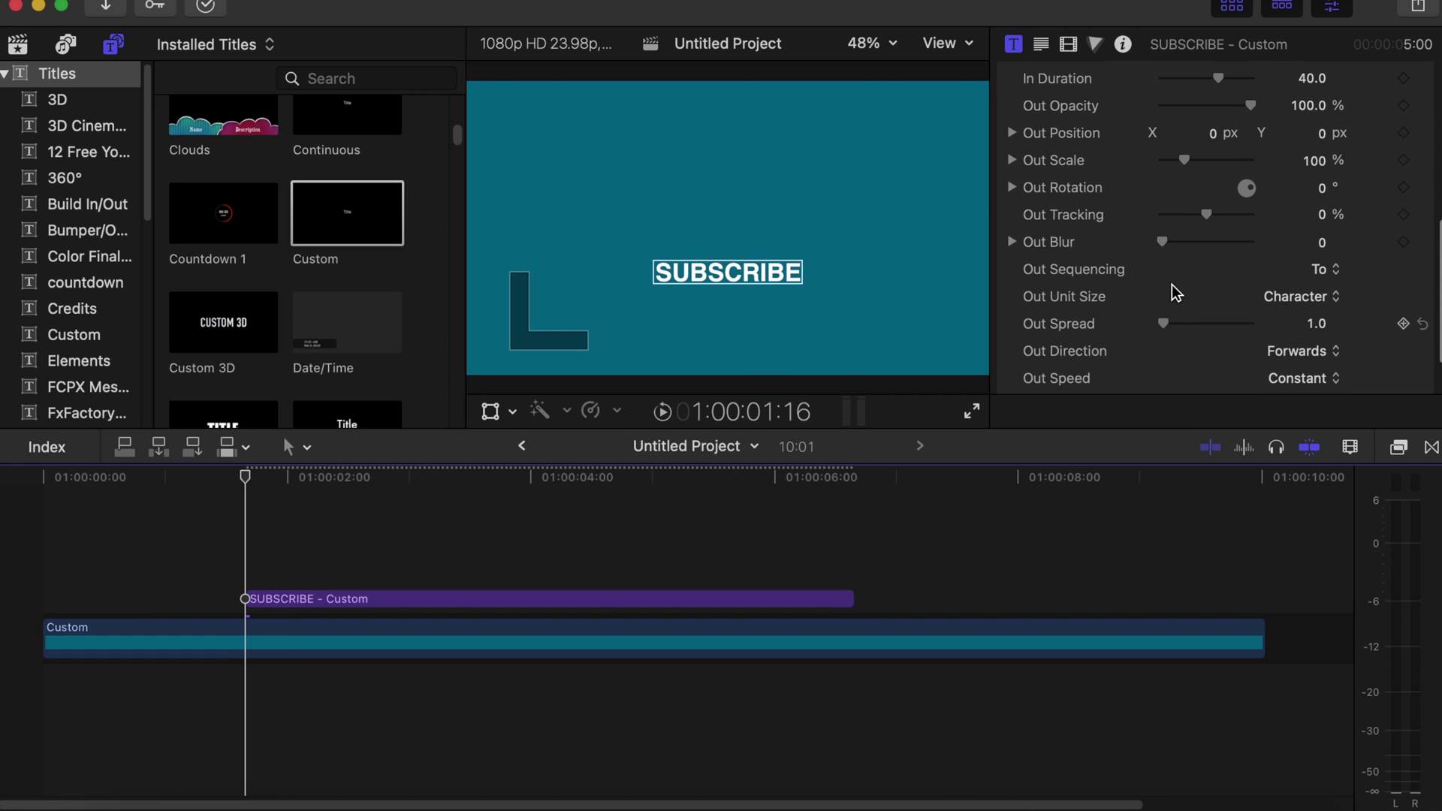
pyautogui.click(1322, 135)
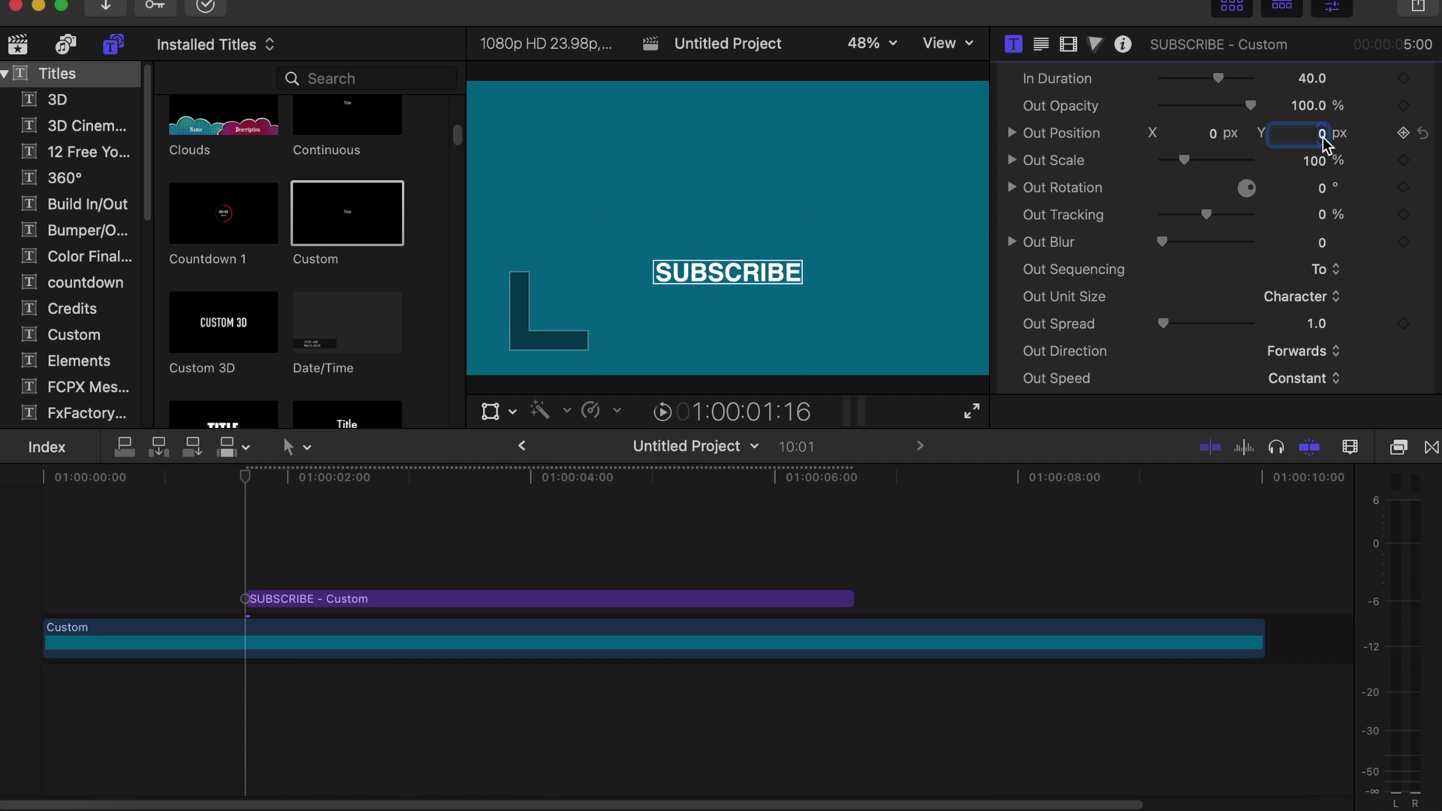
pyautogui.write('-15')
pyautogui.press('Return')
pyautogui.click(1291, 298)
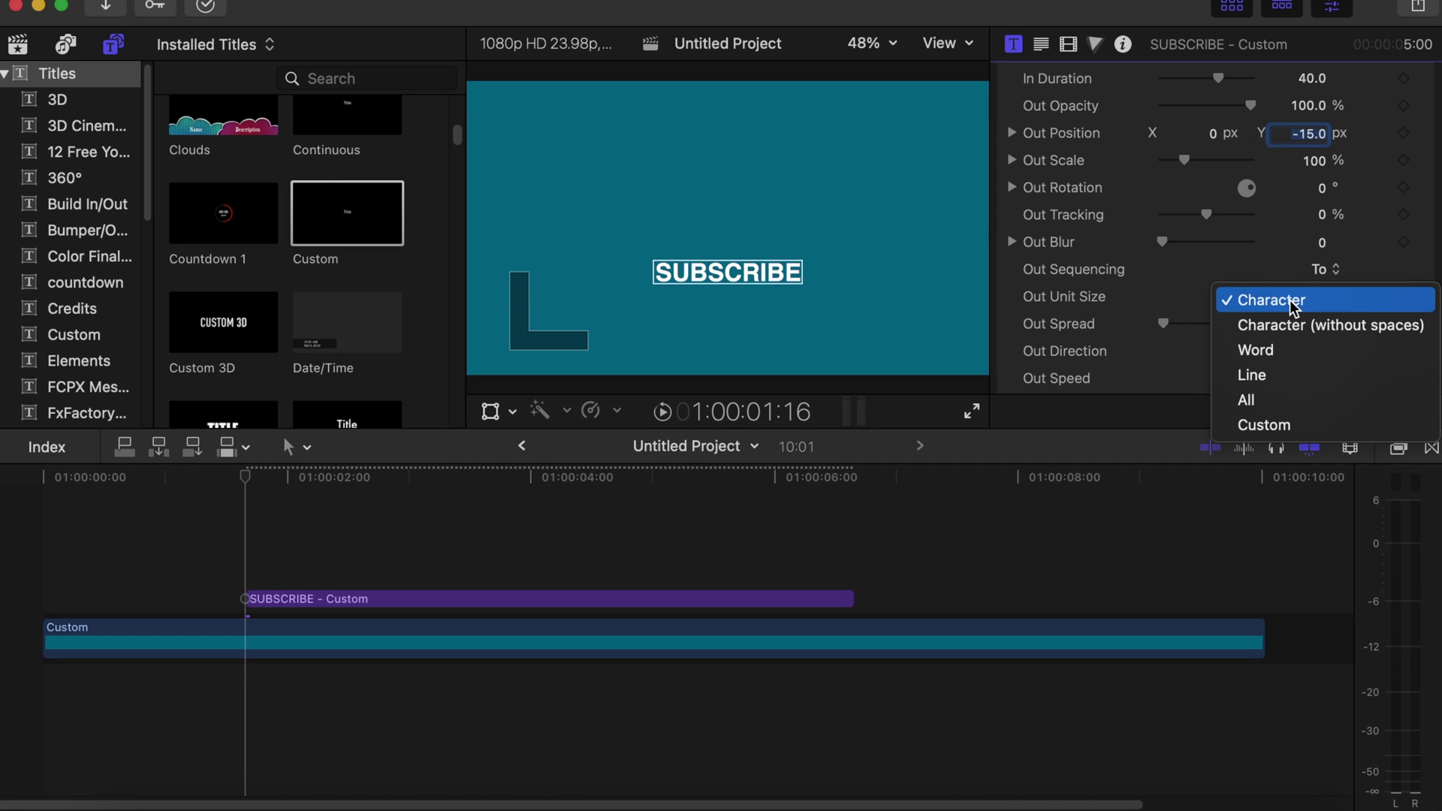
pyautogui.click(1264, 353)
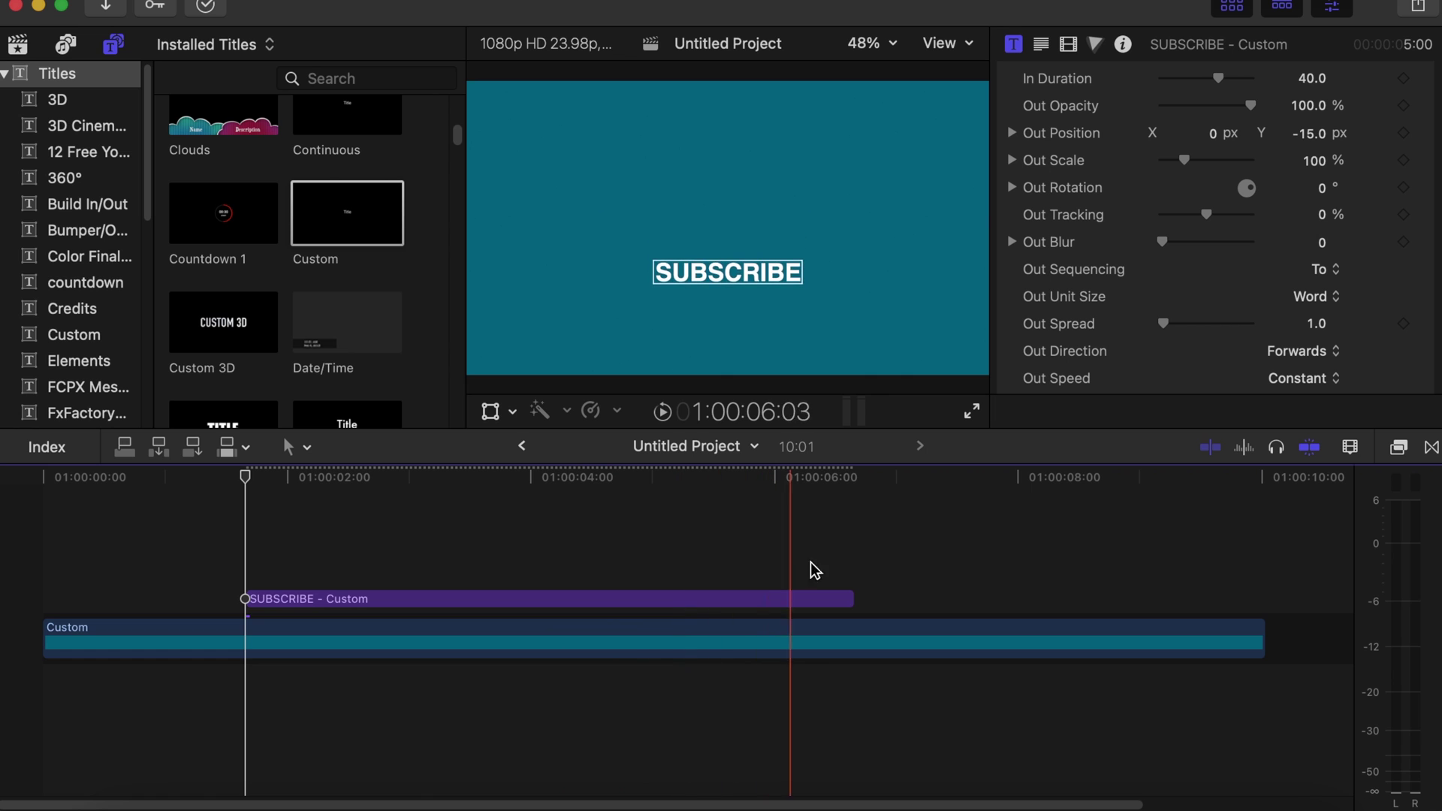
# Step: Apply the Shape Mask effect to the SUBSCRIBE title clip
pyautogui.press('c')
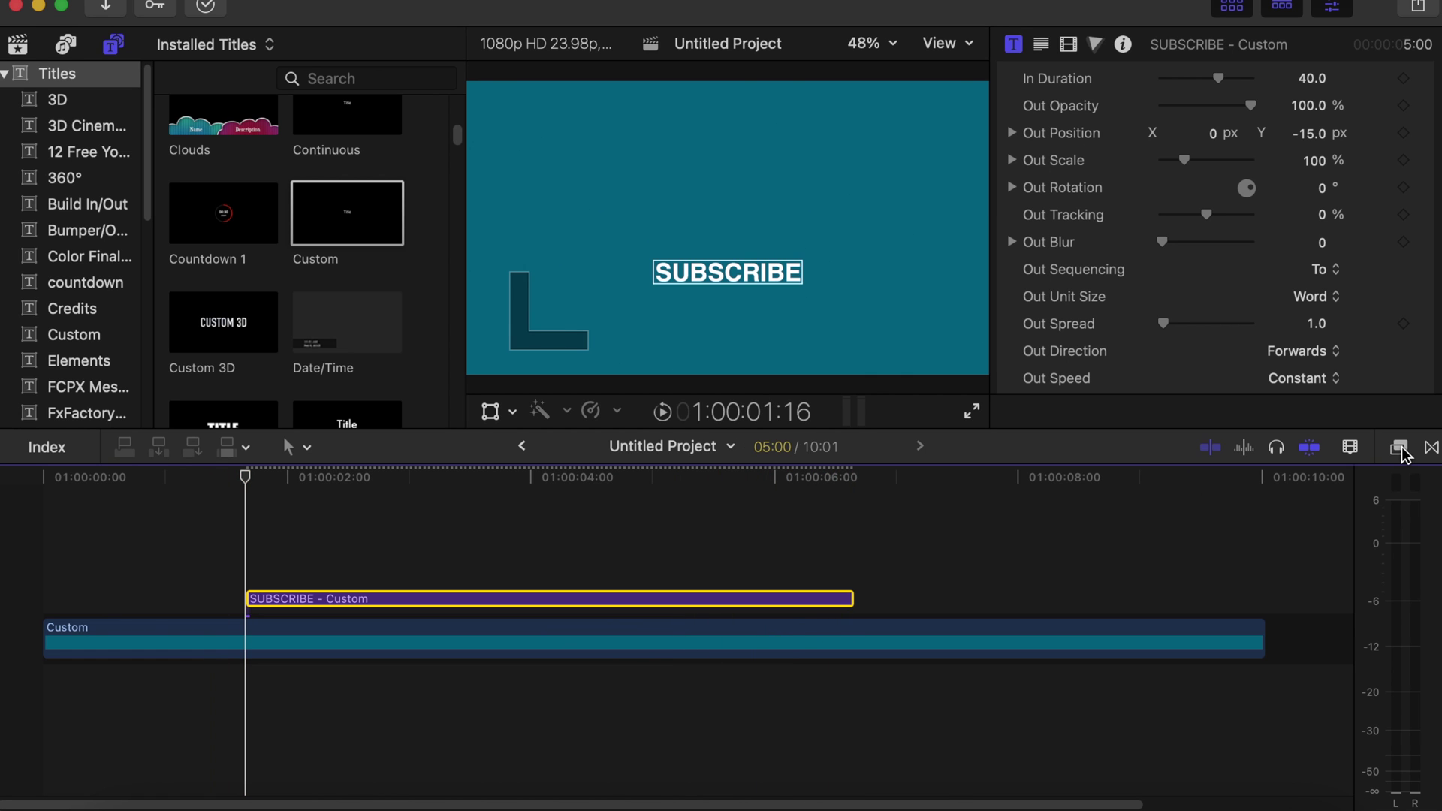
pyautogui.click(1399, 448)
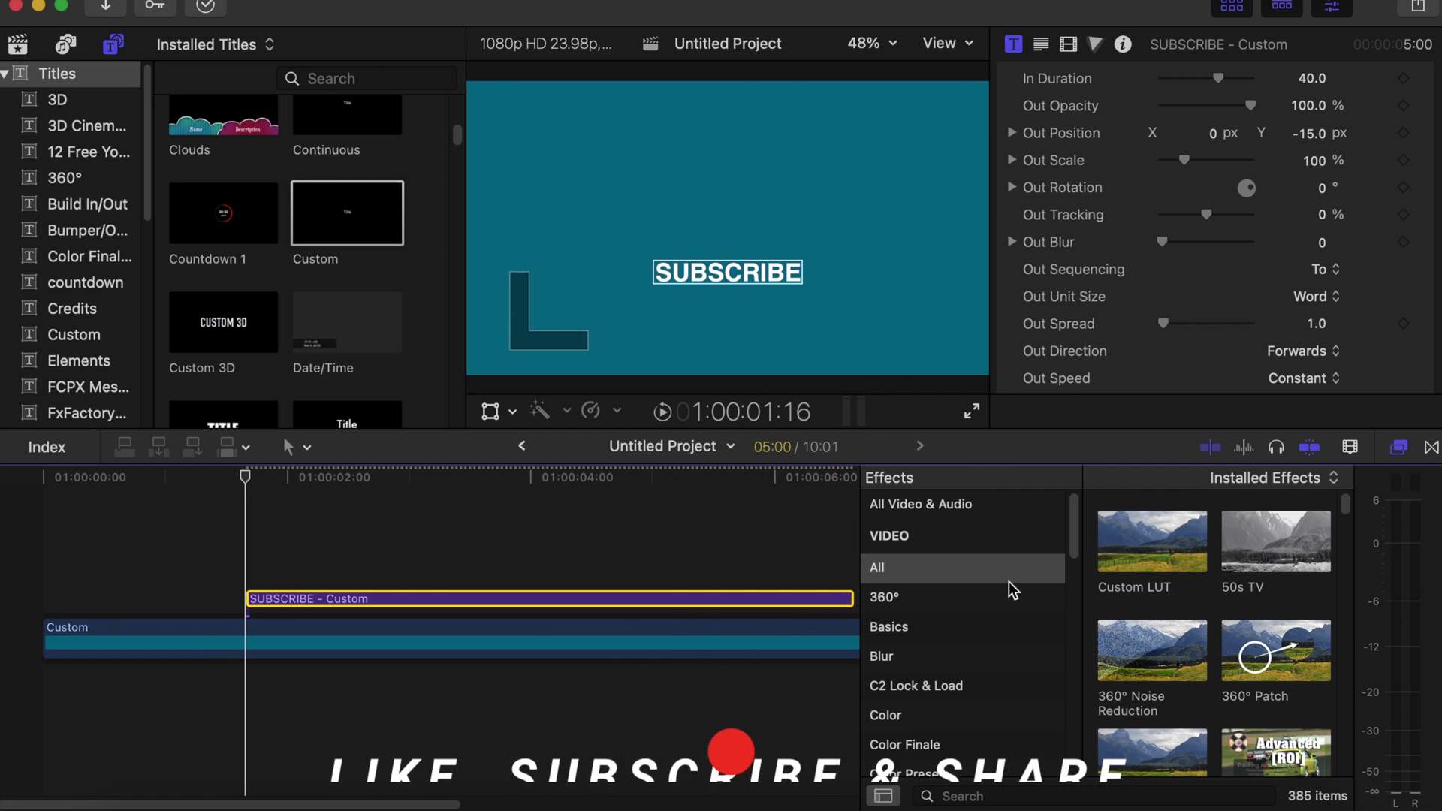
pyautogui.click(999, 794)
pyautogui.write('S')
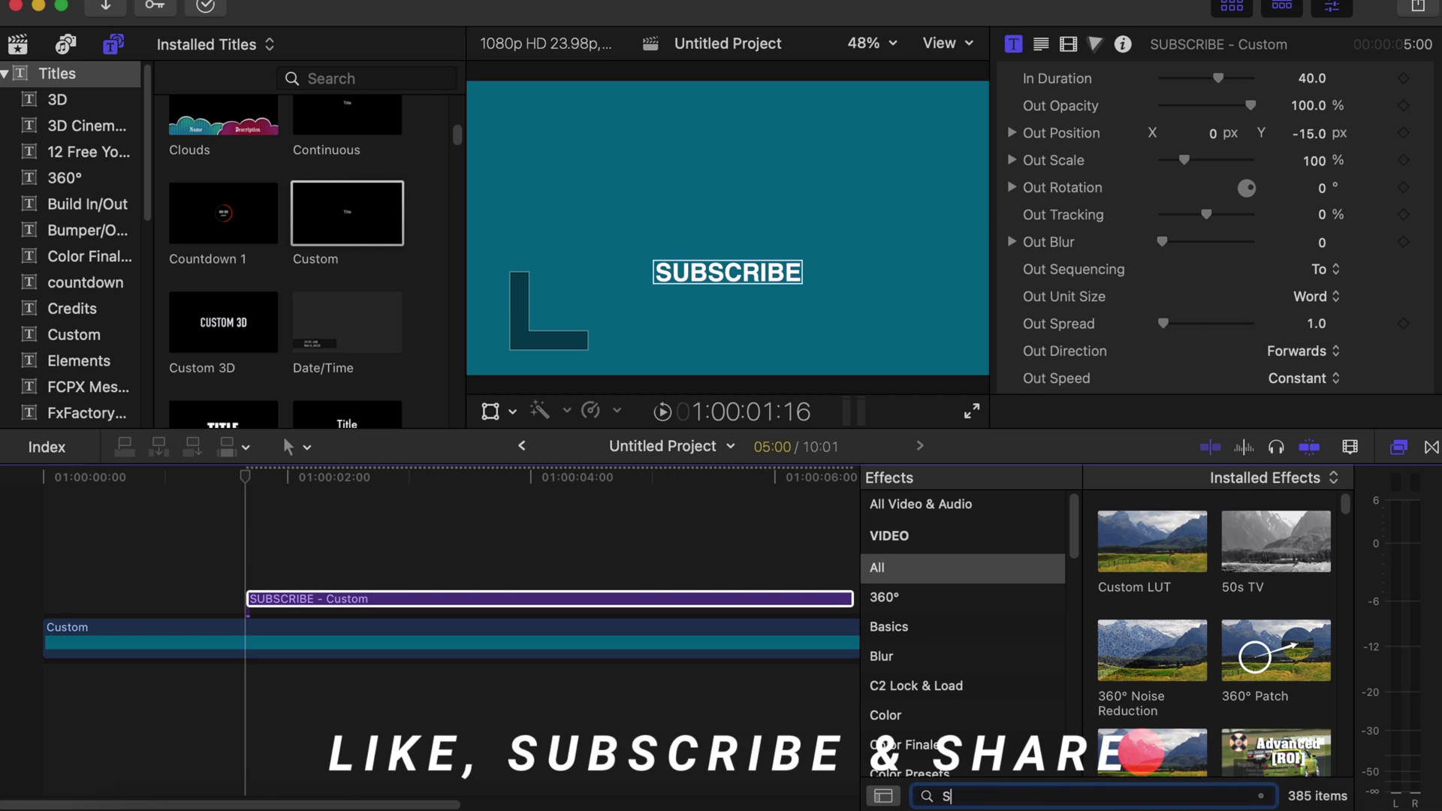
pyautogui.write('HAPE')
pyautogui.moveTo(1153, 541); pyautogui.dragTo(570, 590)
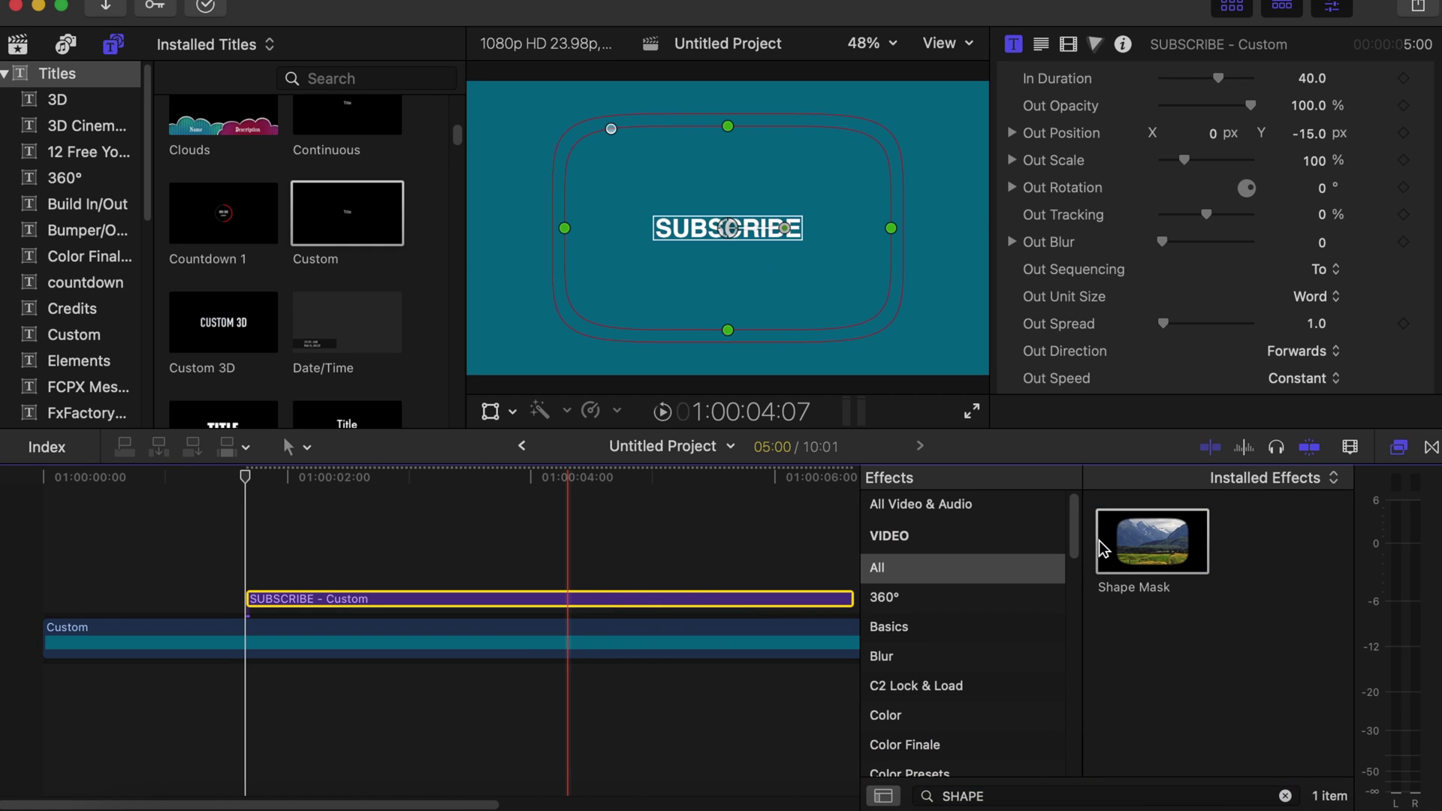
# Step: Set the mask's Curvature and Feather to 0, move it below the text, and invert it
pyautogui.click(1068, 45)
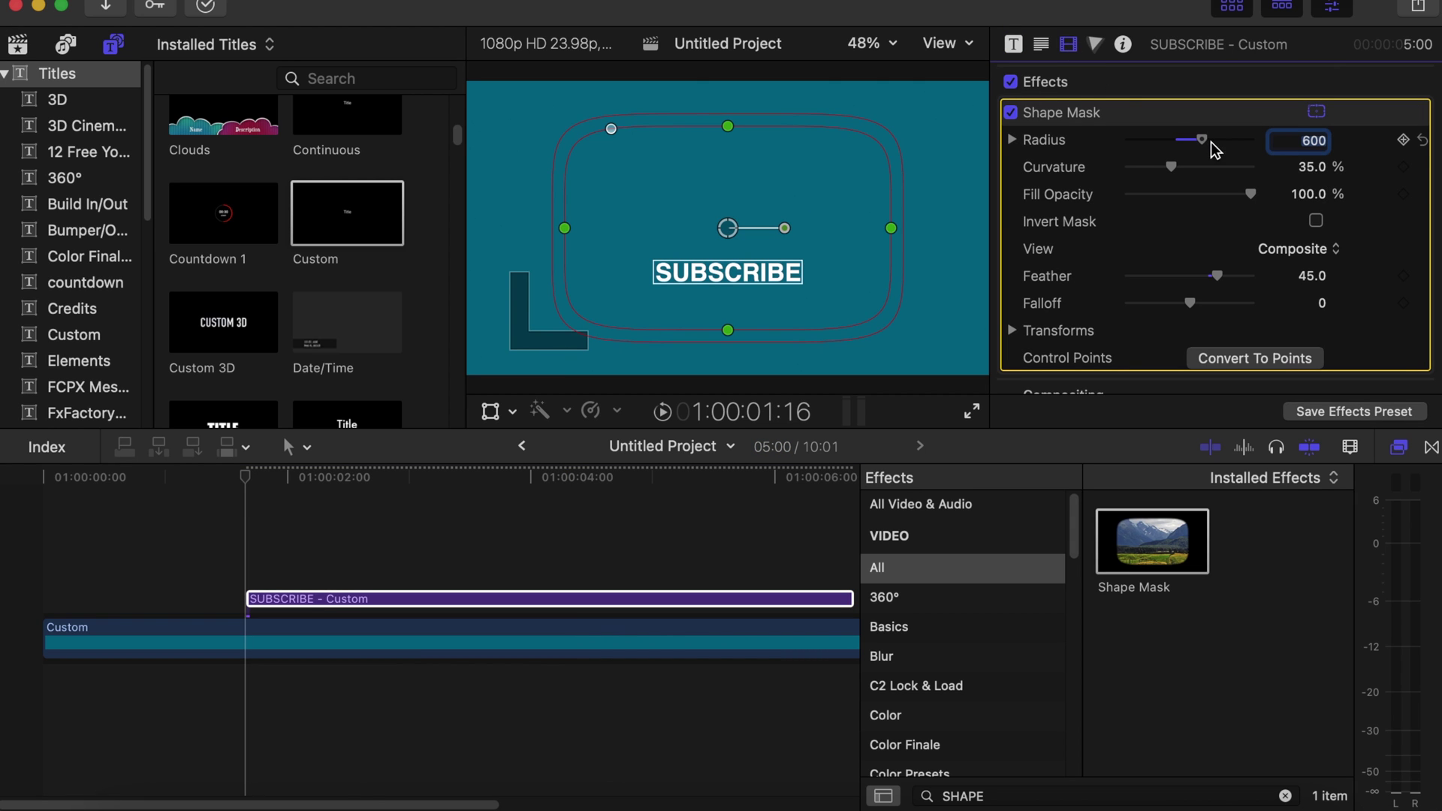
pyautogui.click(1312, 167)
pyautogui.write('0')
pyautogui.press('Return')
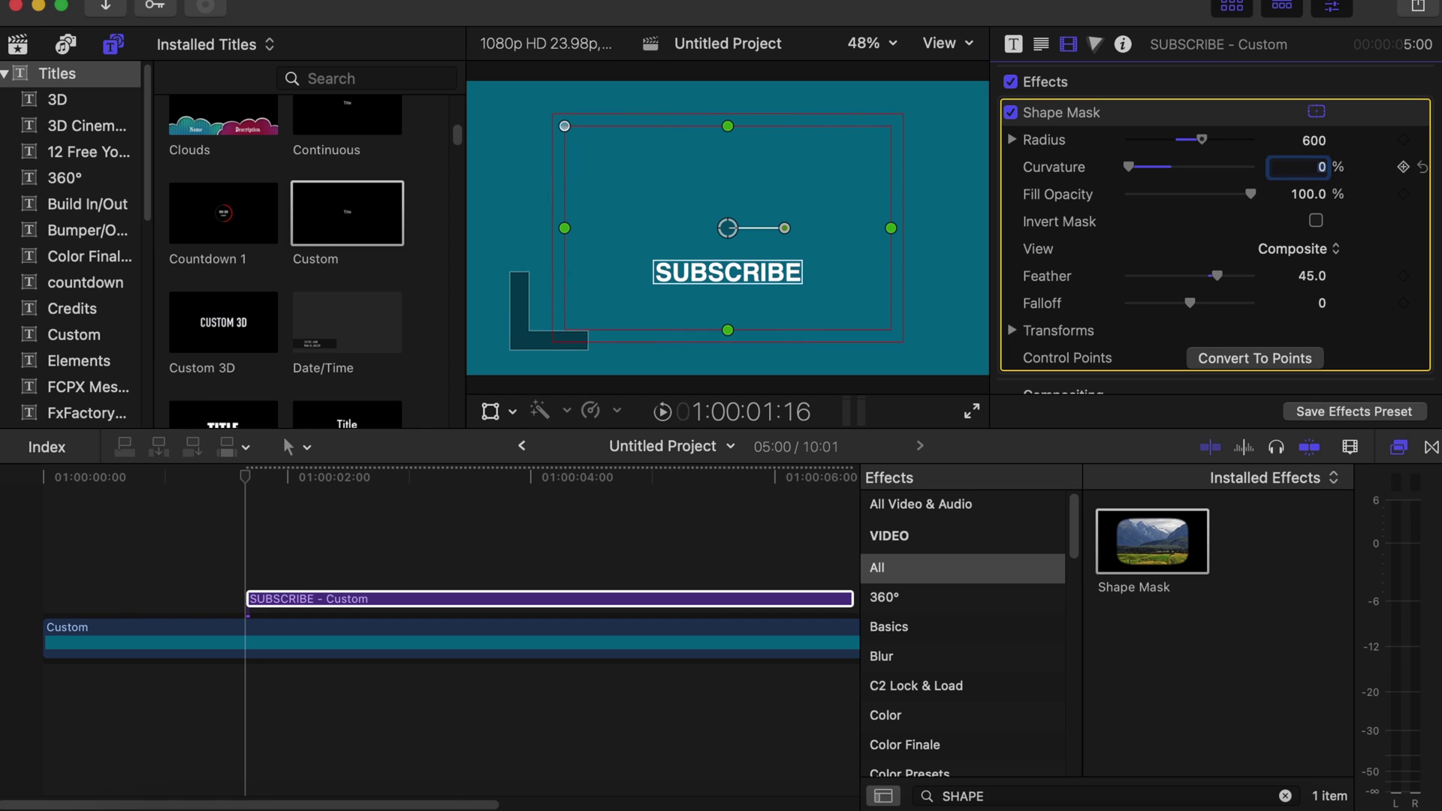
pyautogui.click(1312, 275)
pyautogui.write('0')
pyautogui.press('Return')
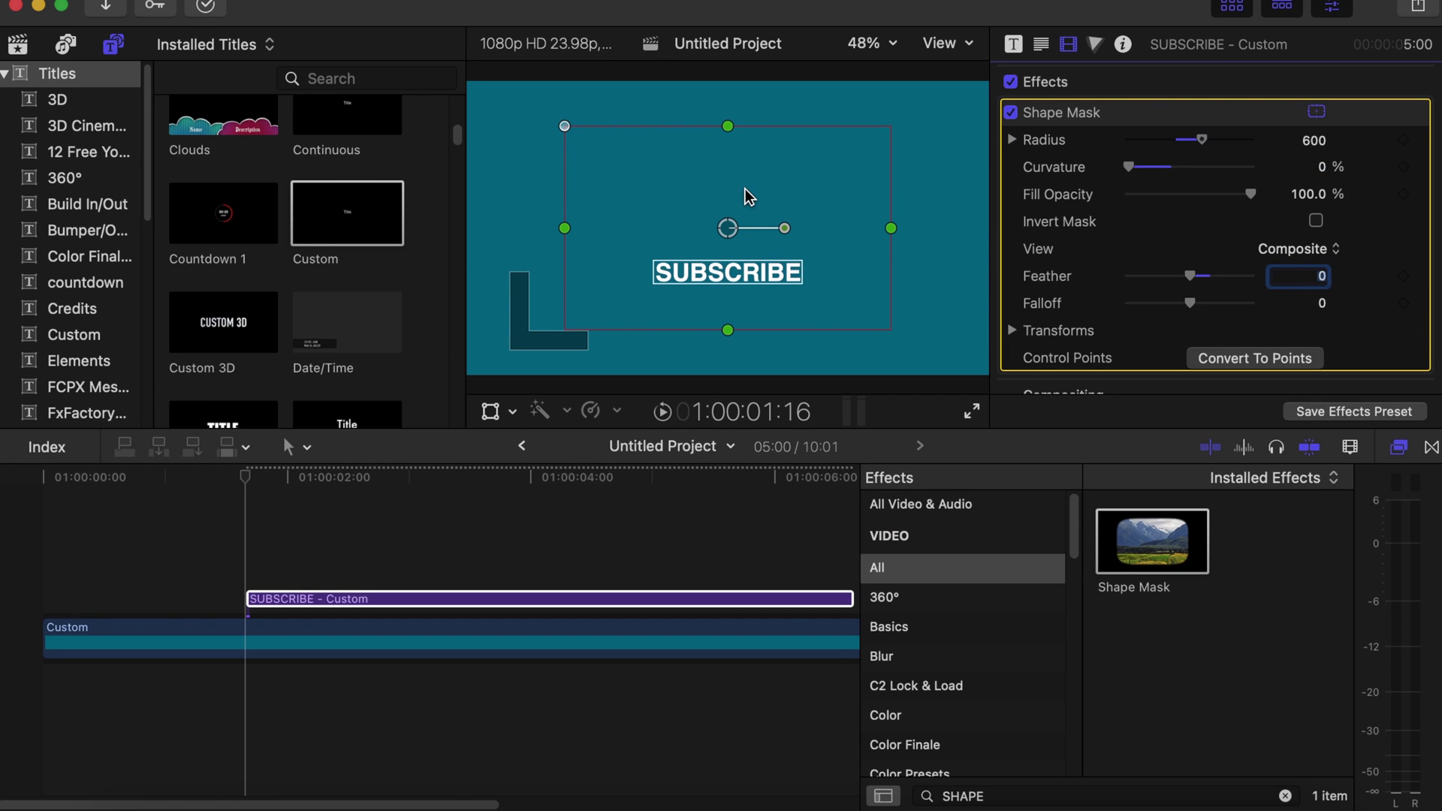
pyautogui.moveTo(748, 196); pyautogui.dragTo(742, 327)
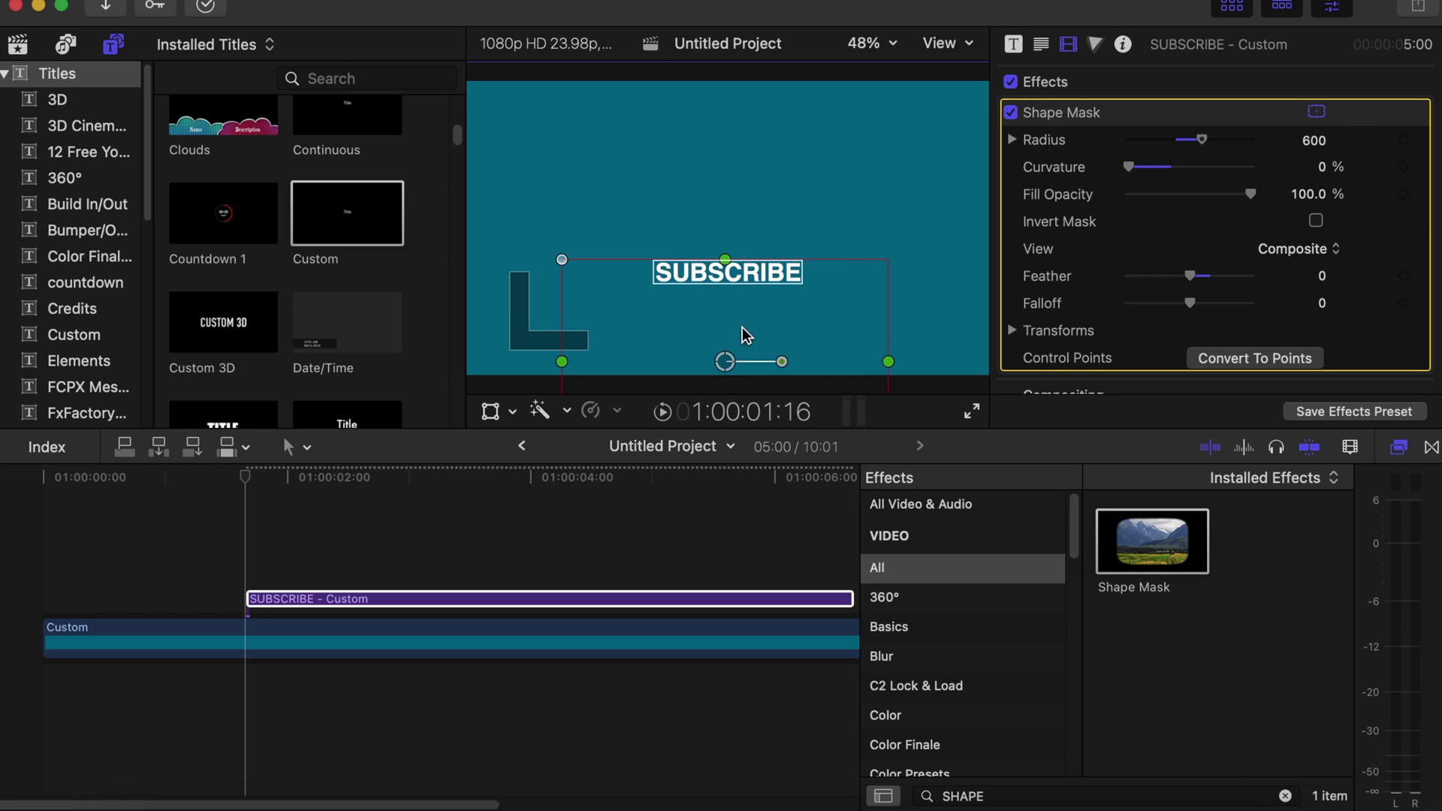
pyautogui.click(1316, 223)
pyautogui.click(254, 557)
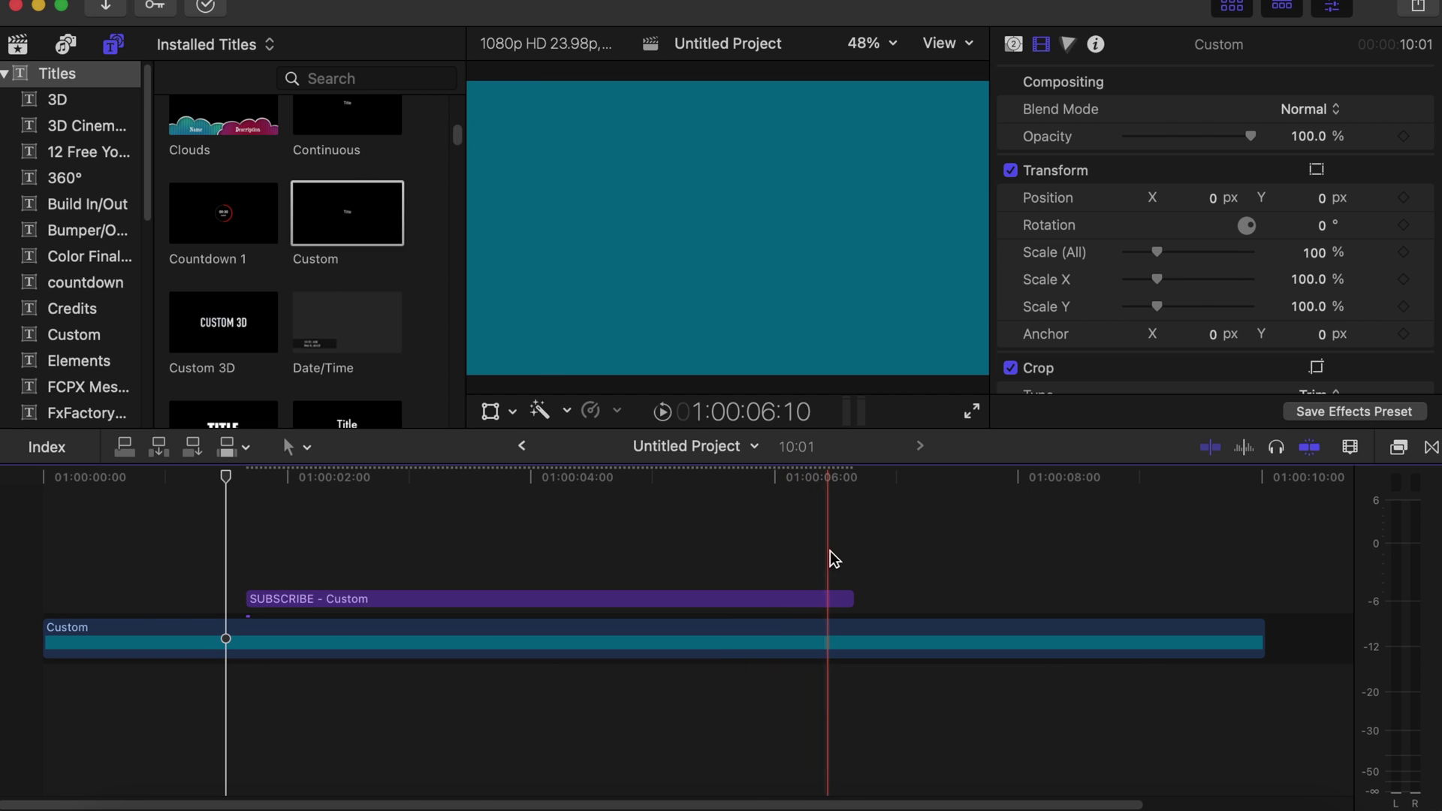
# Step: Place a Shapes generator above the SUBSCRIBE title and trim its end to 5 seconds
pyautogui.click(447, 576)
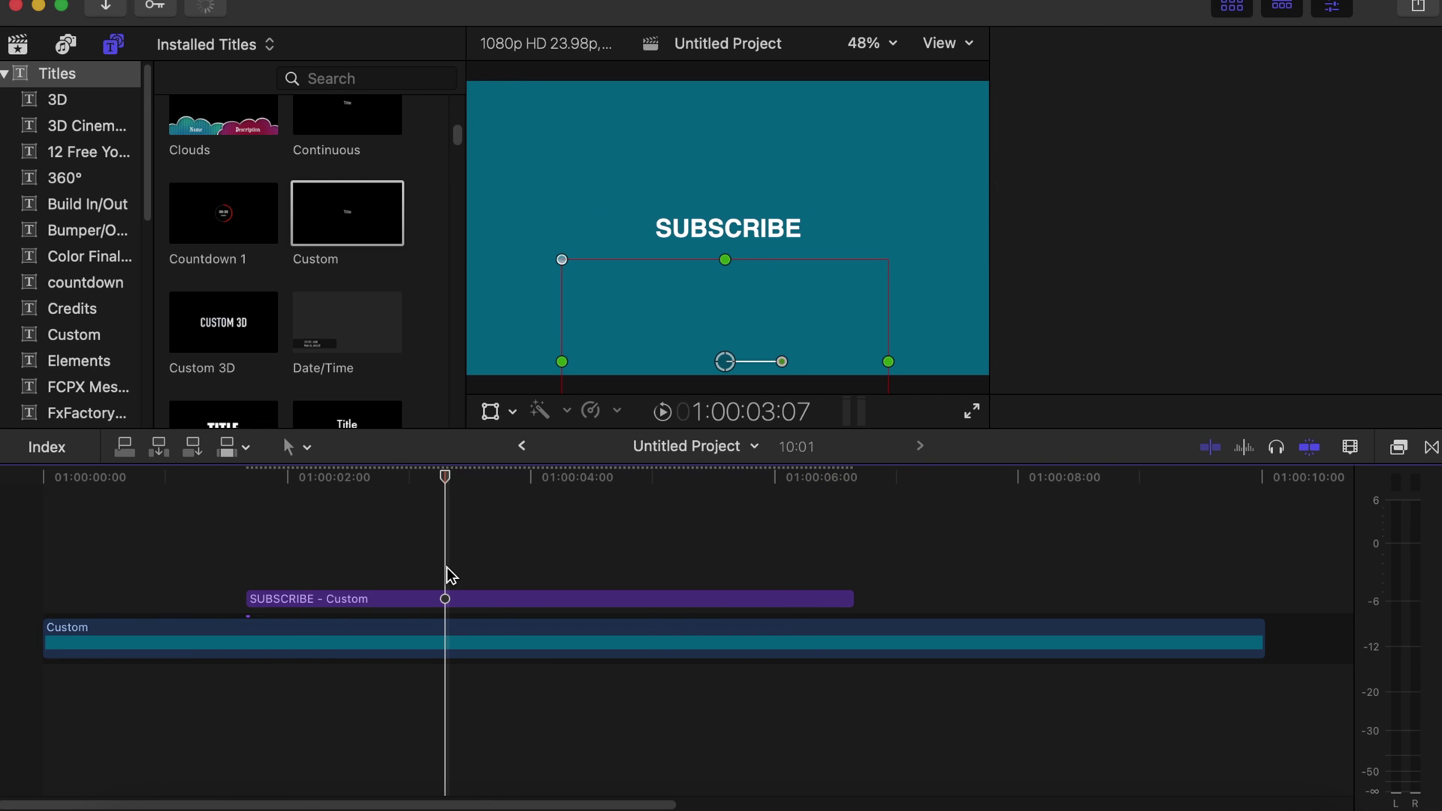
pyautogui.scroll(-5, 45, 316)
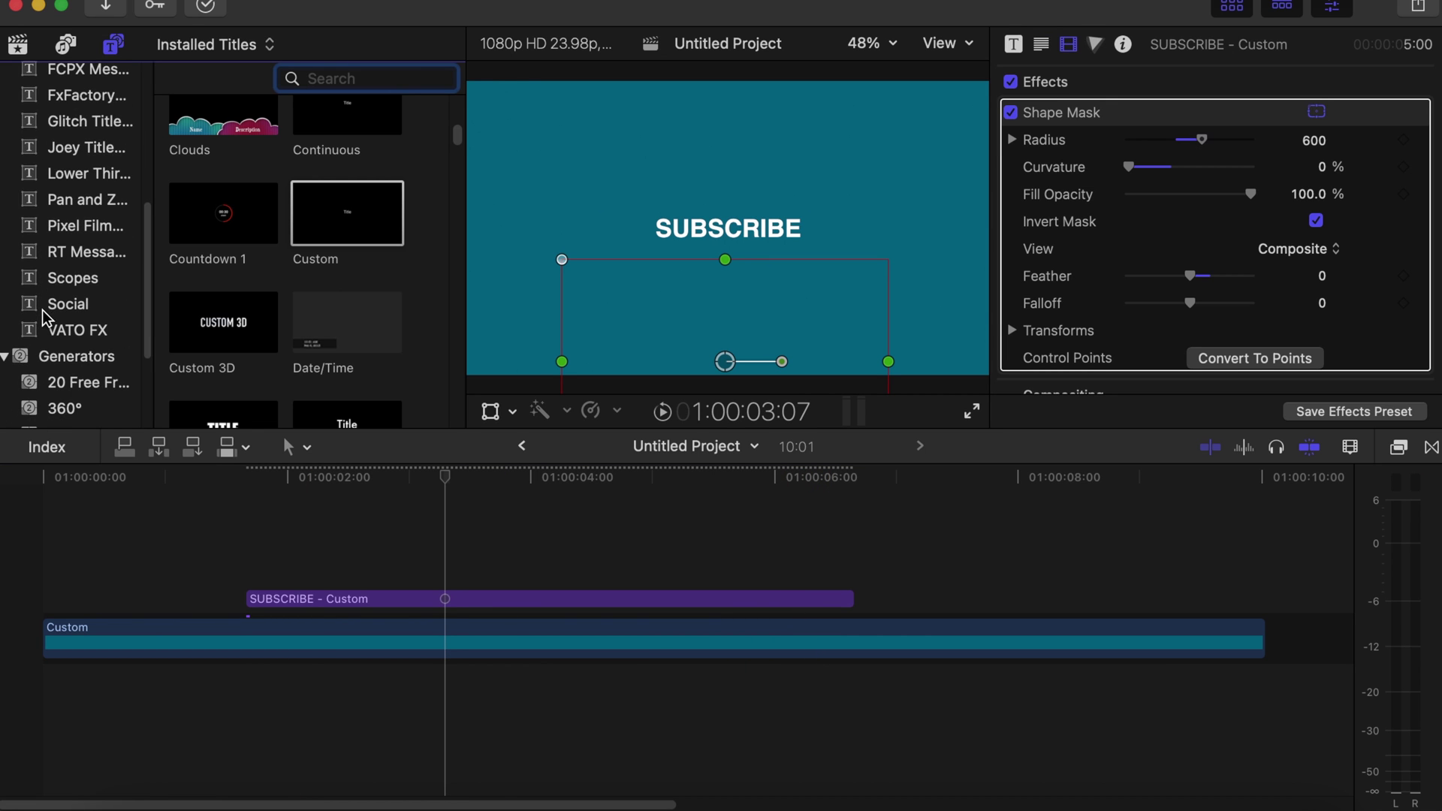
pyautogui.click(58, 361)
pyautogui.scroll(-2, 56, 354)
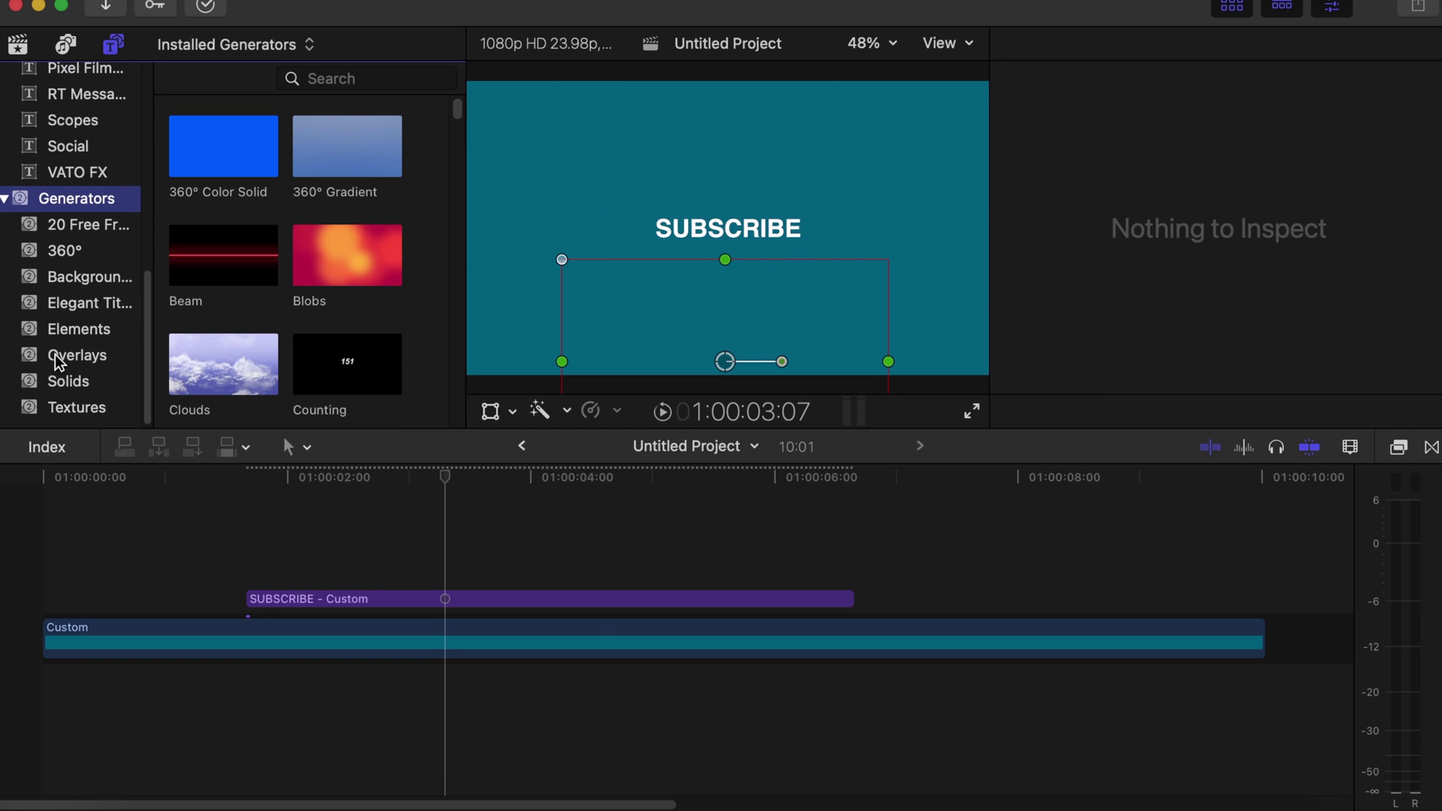
pyautogui.click(66, 333)
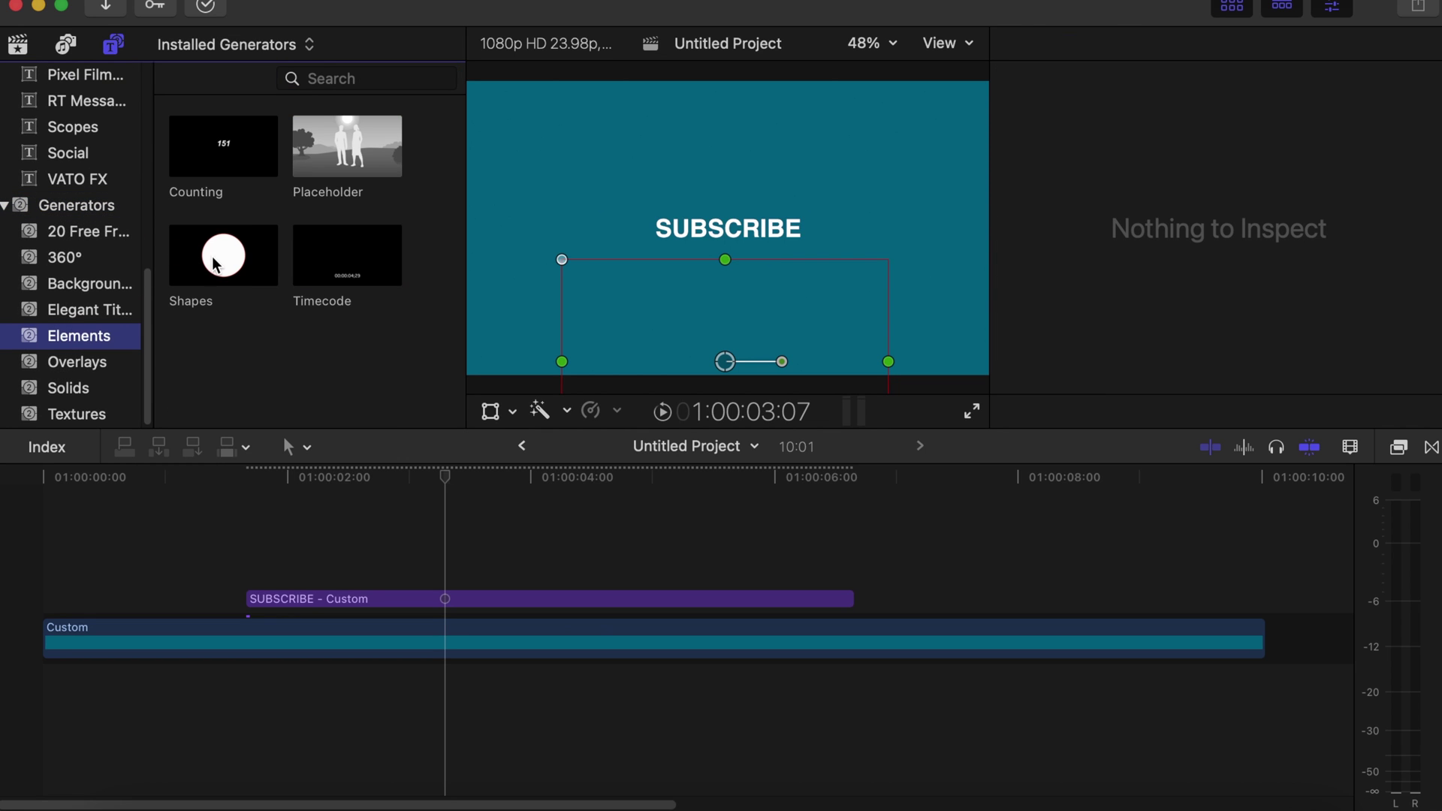
pyautogui.click(214, 259)
pyautogui.moveTo(213, 264); pyautogui.dragTo(255, 548)
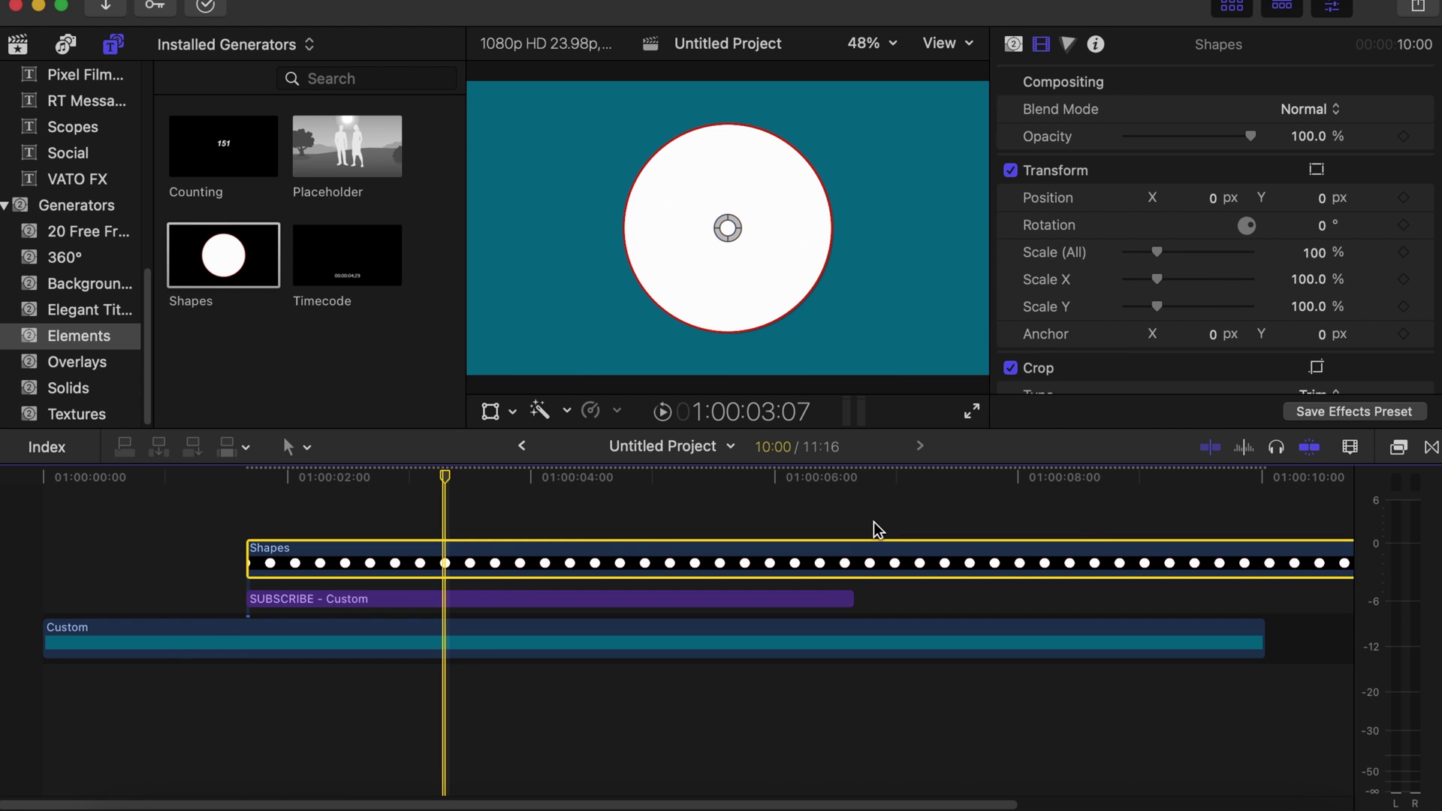
pyautogui.press(']')
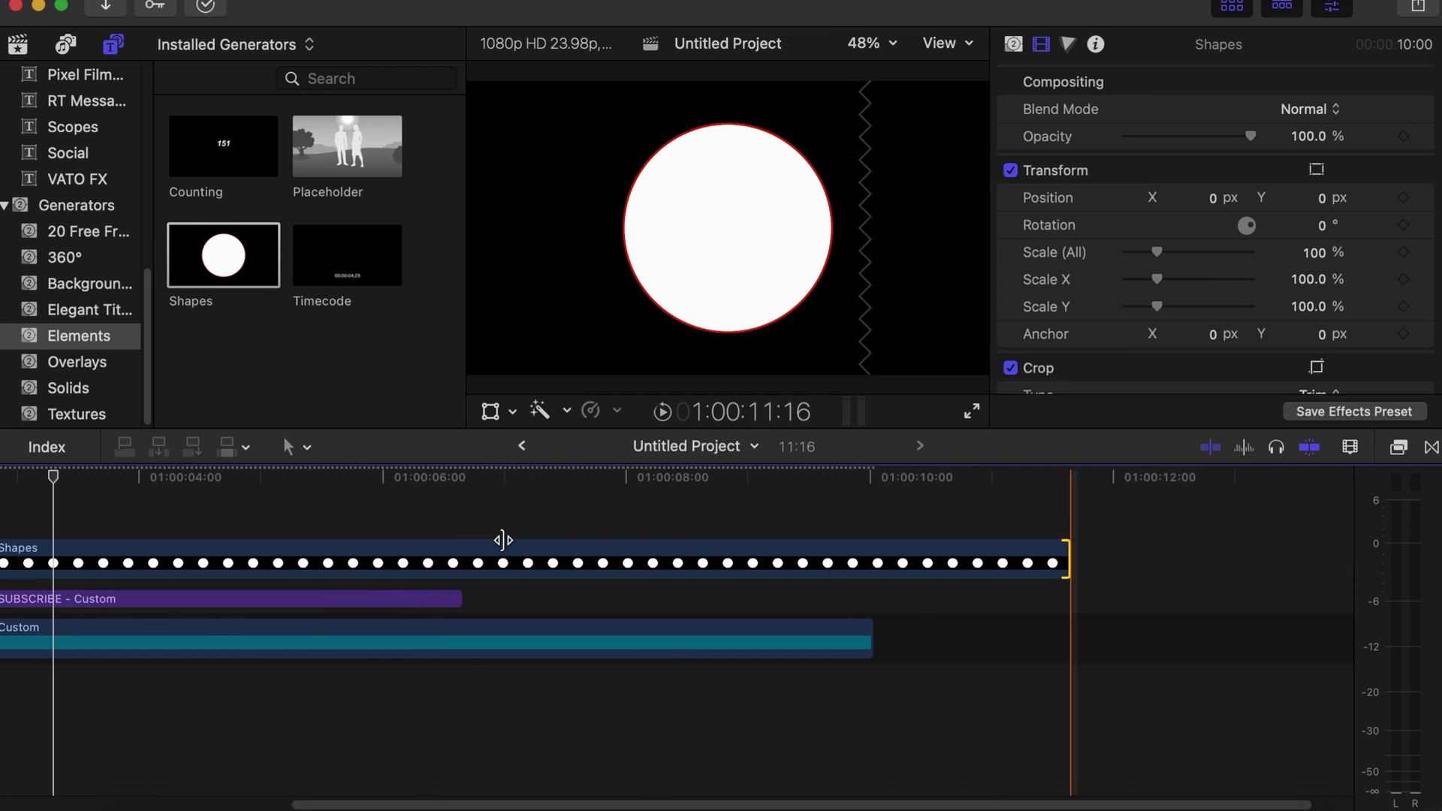
pyautogui.moveTo(503, 540); pyautogui.dragTo(453, 557)
# Step: Change the shape to a Rectangle with Fill turned off
pyautogui.click(1019, 45)
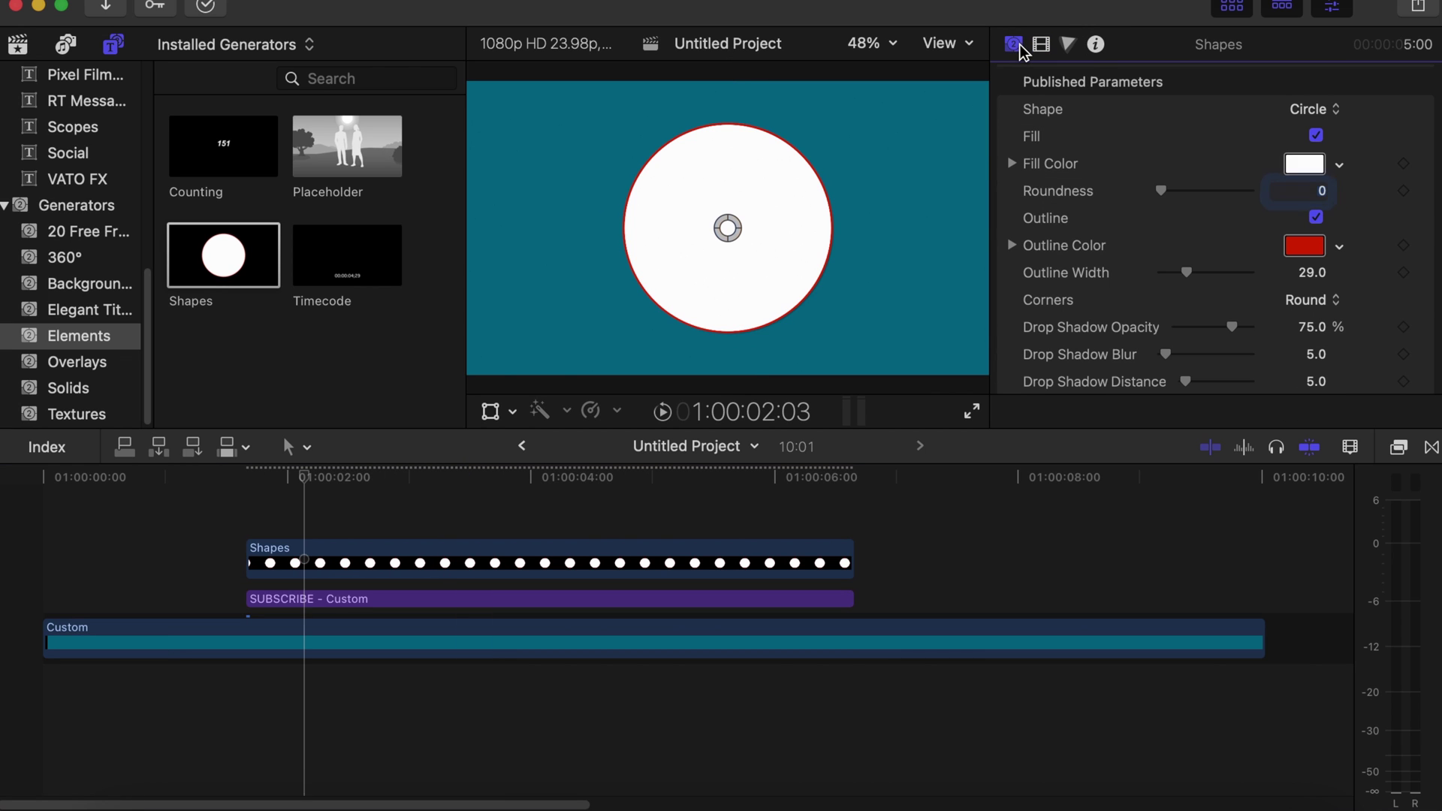
pyautogui.click(1313, 108)
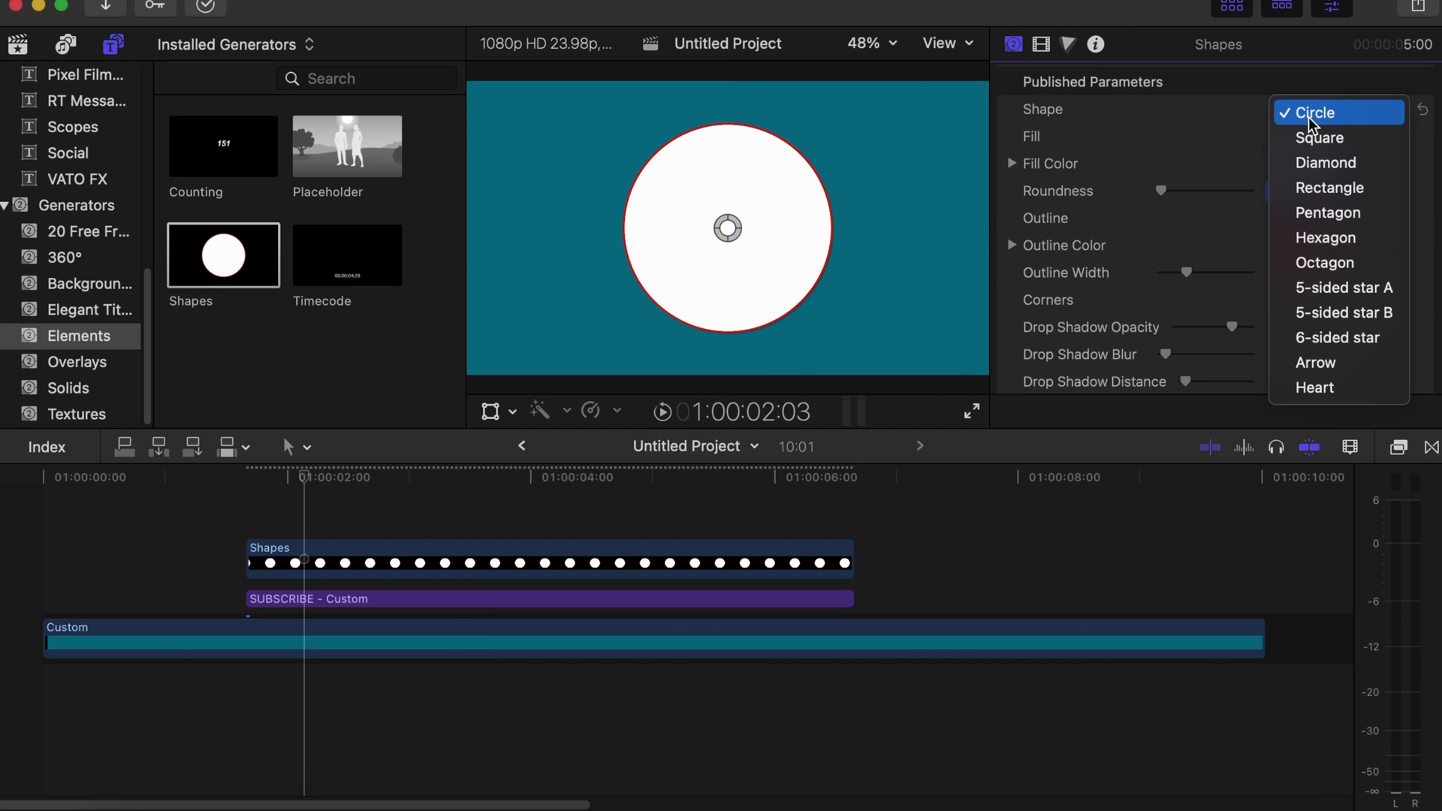
pyautogui.press('Escape')
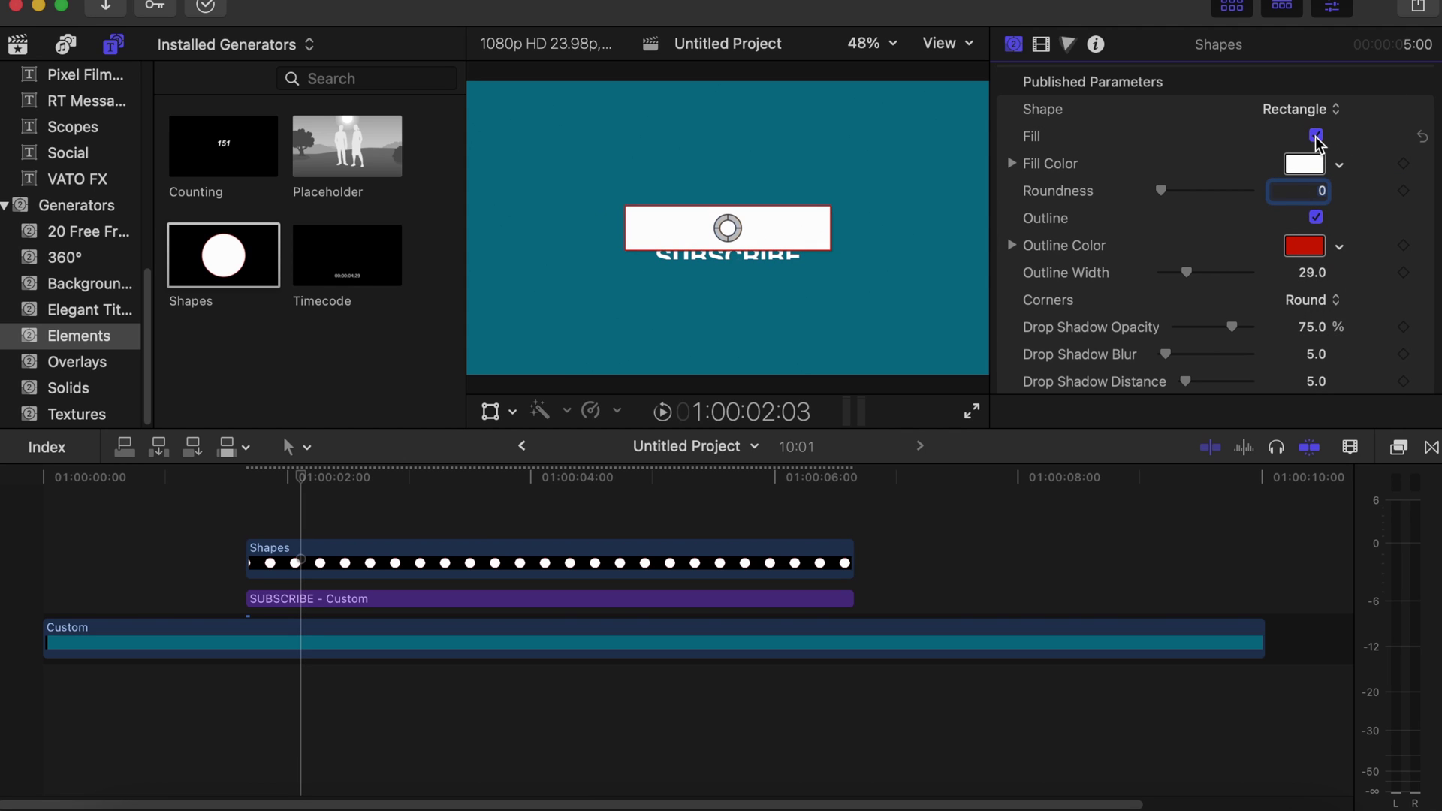
pyautogui.click(1316, 136)
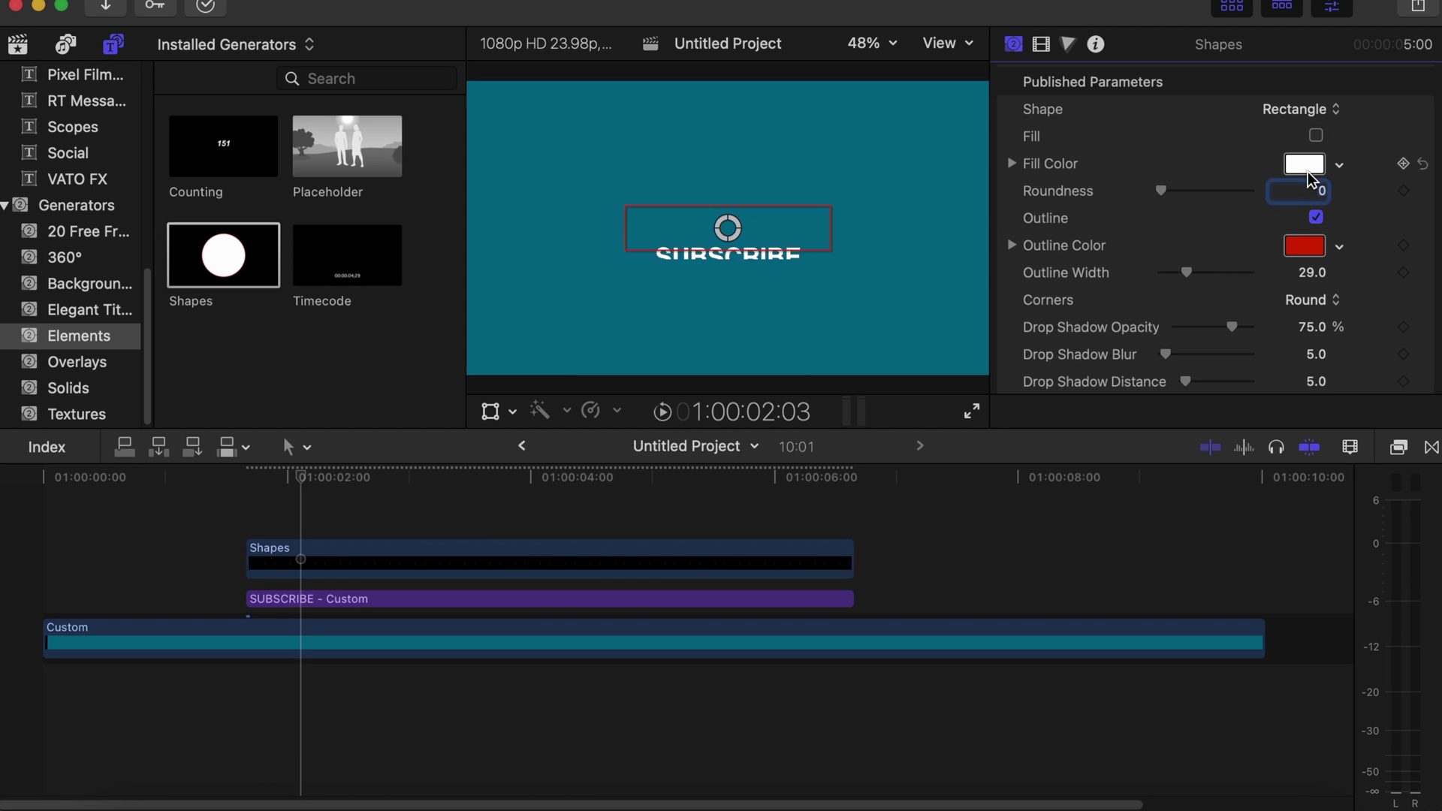
# Step: Give the rectangle a white outline with width 35
pyautogui.click(1304, 246)
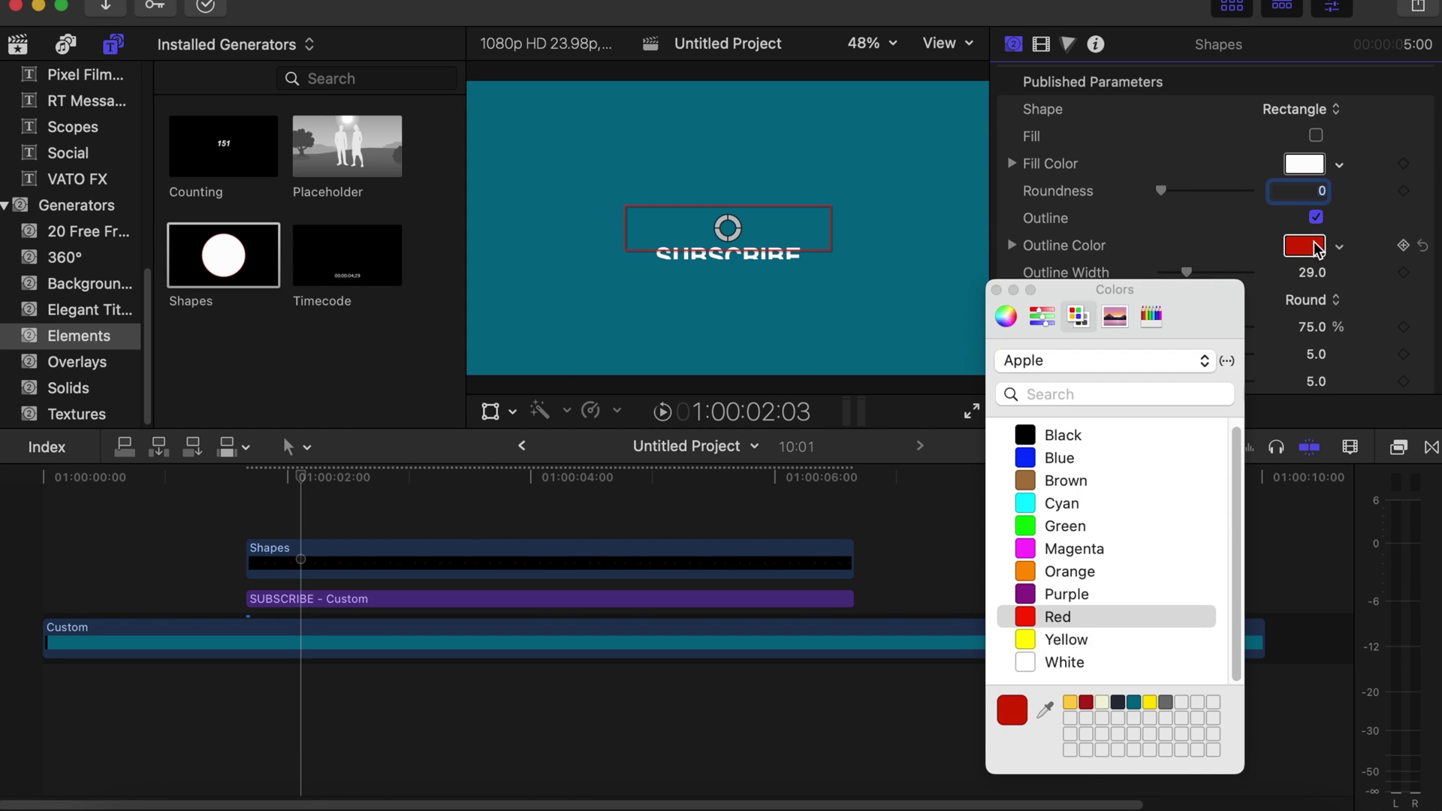
pyautogui.click(1033, 665)
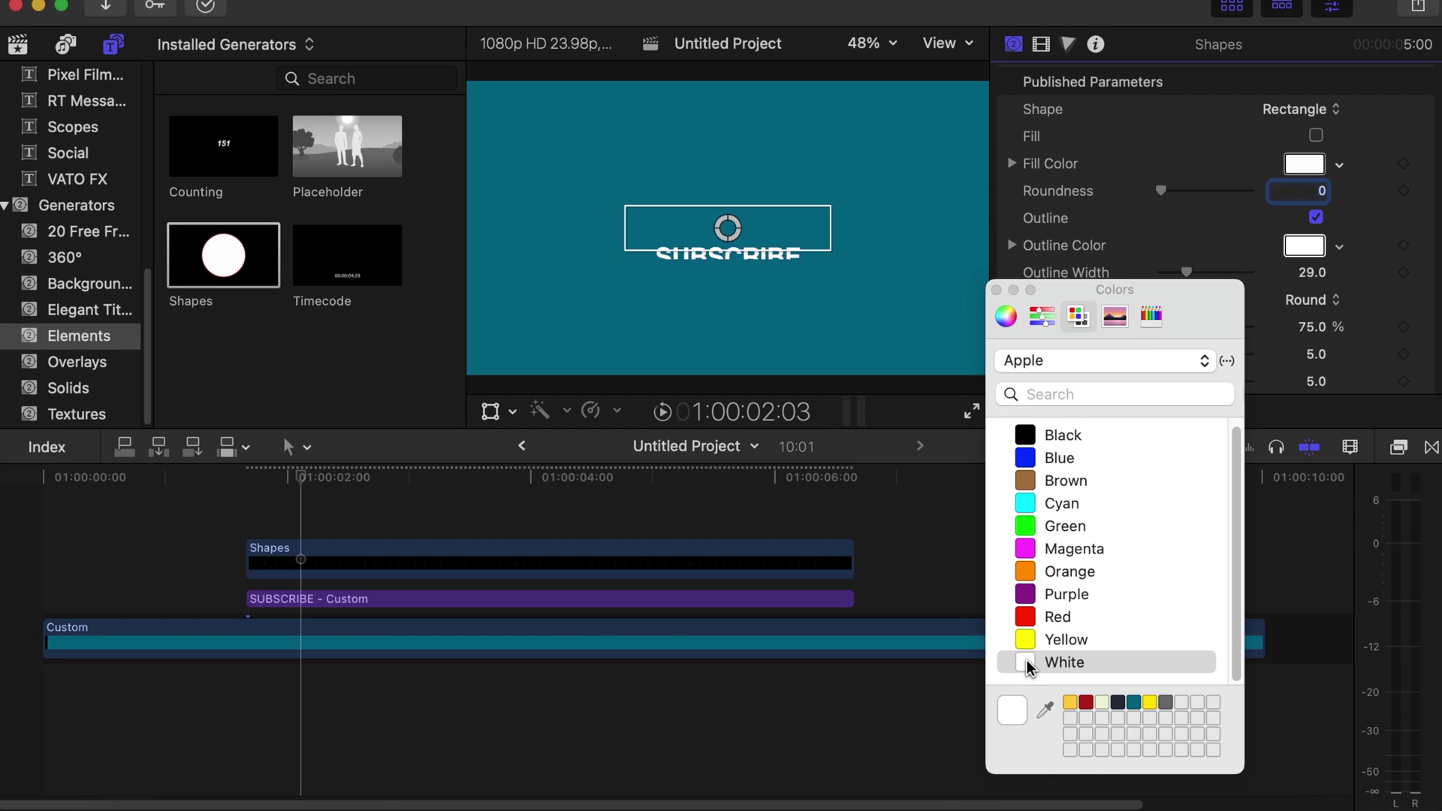
pyautogui.click(997, 289)
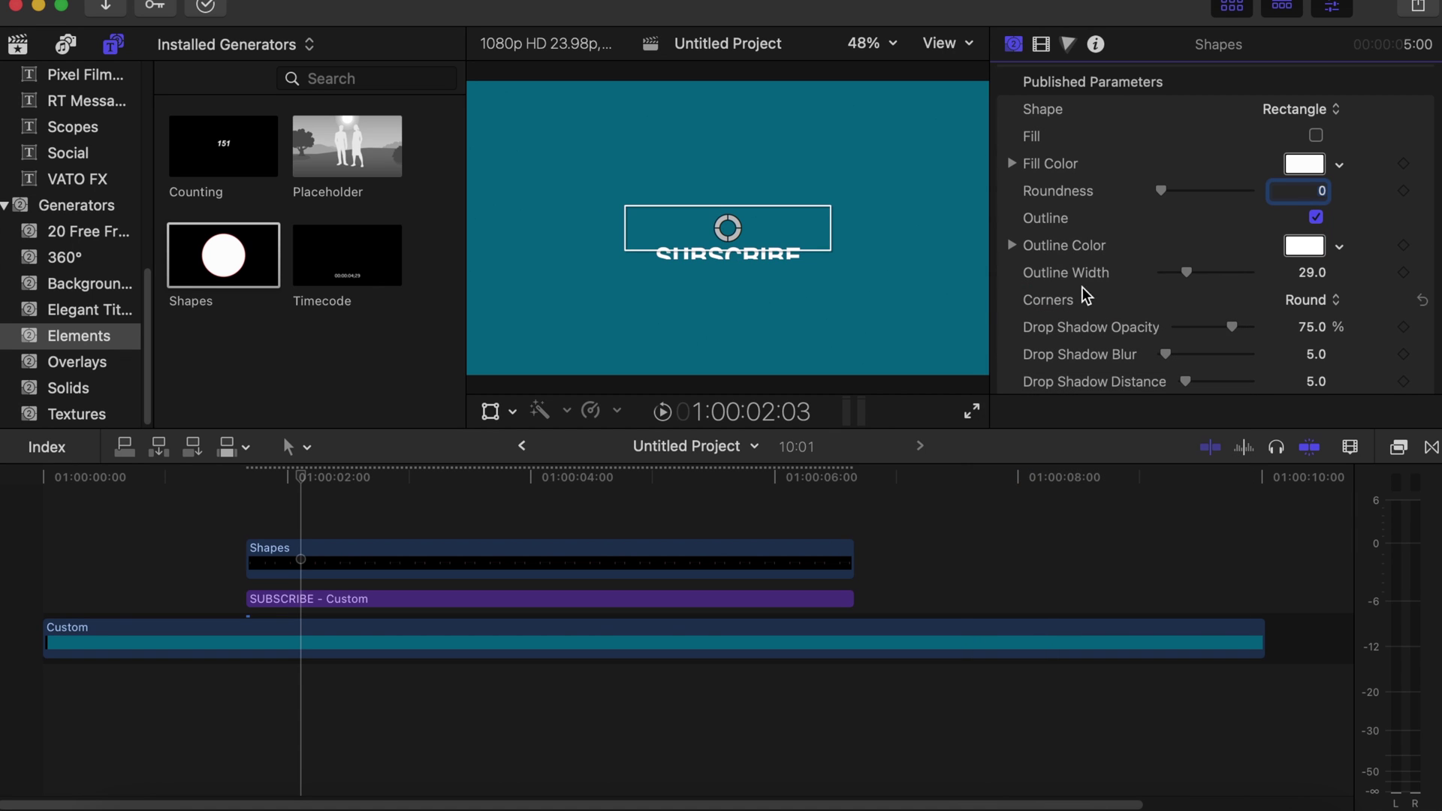
pyautogui.click(1314, 274)
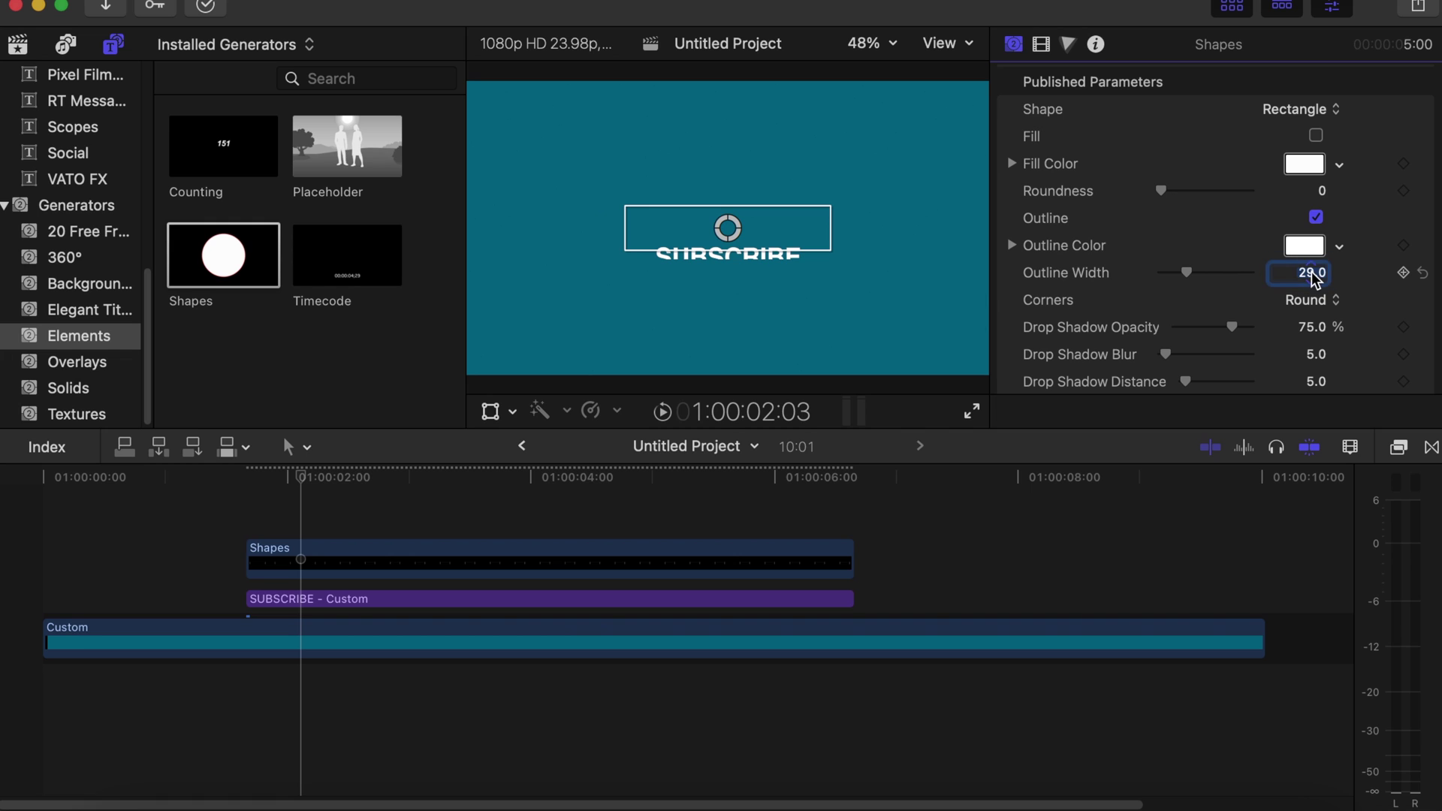
pyautogui.press('BackSpace')
pyautogui.write('35')
pyautogui.press('Return')
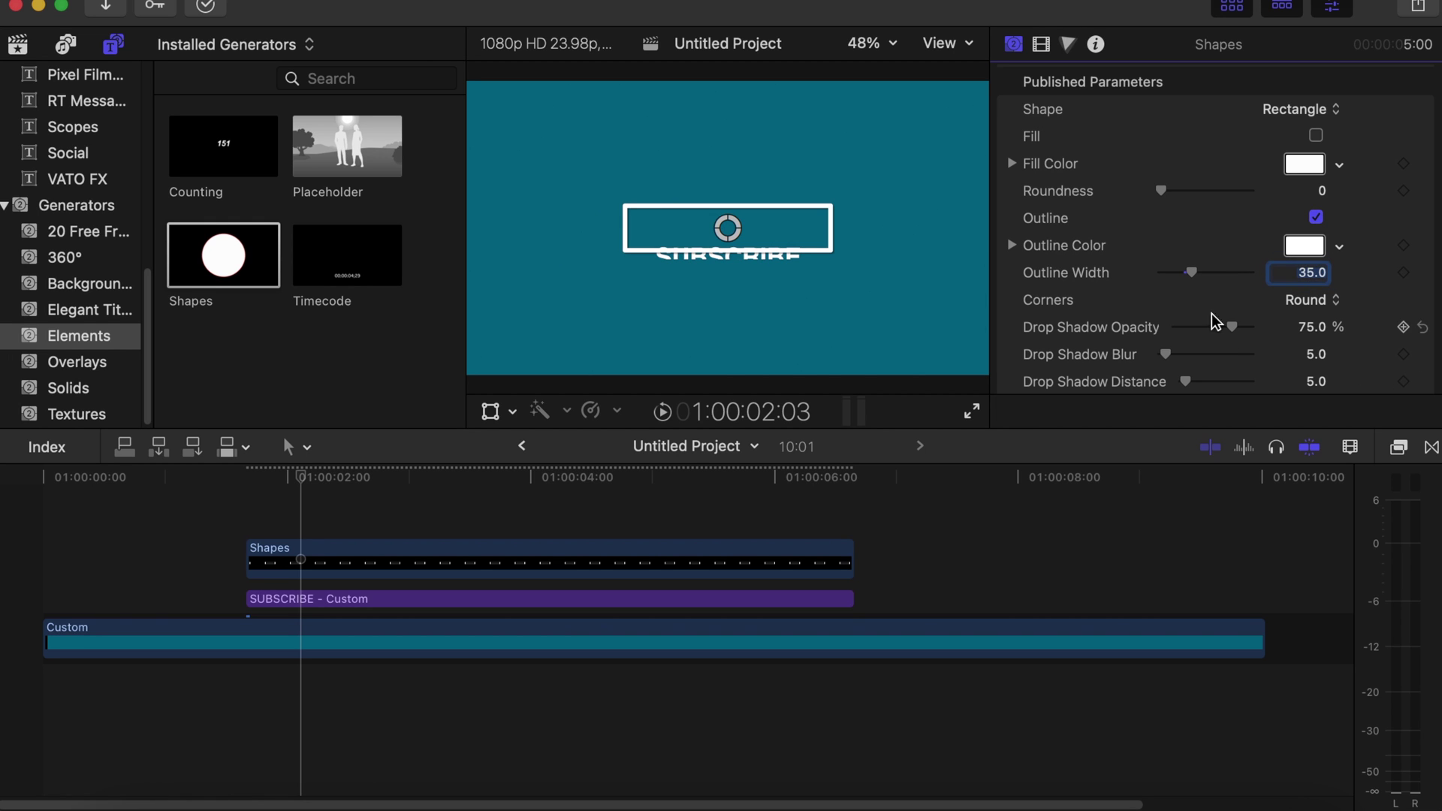
# Step: Set the shape's Drop Shadow Opacity to 0
pyautogui.scroll(-2, 1205, 292)
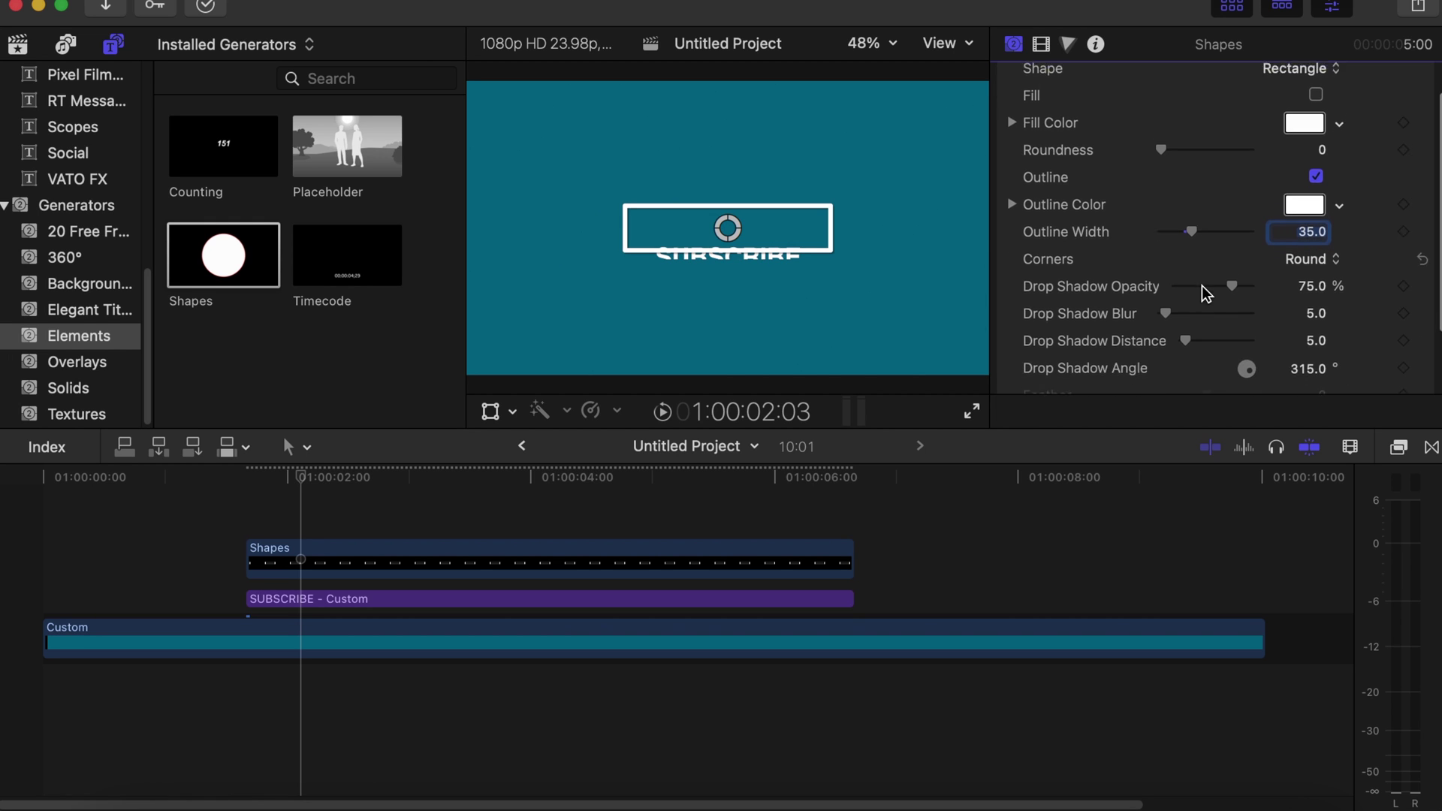
pyautogui.click(1311, 281)
pyautogui.press('BackSpace')
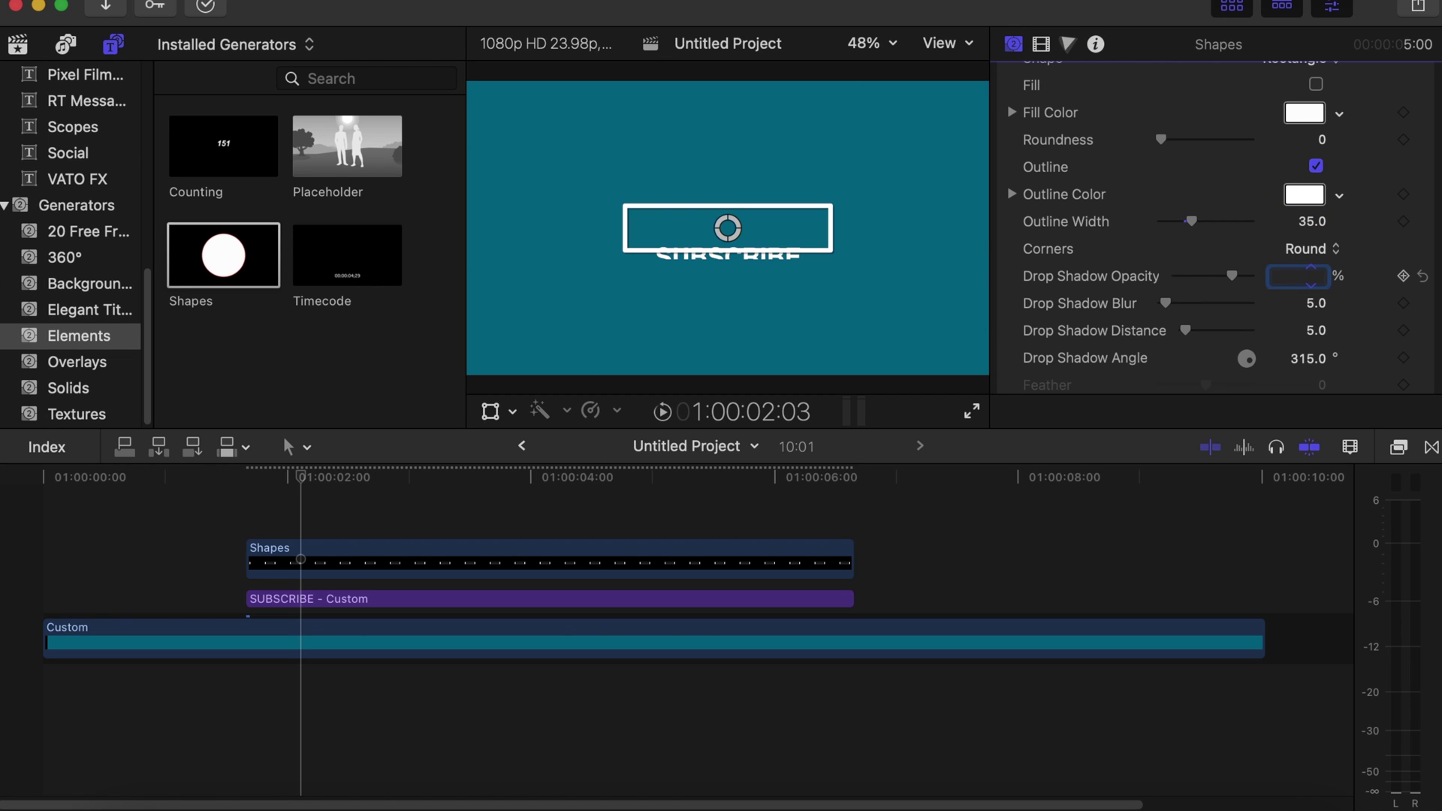
pyautogui.write('0')
pyautogui.press('Return')
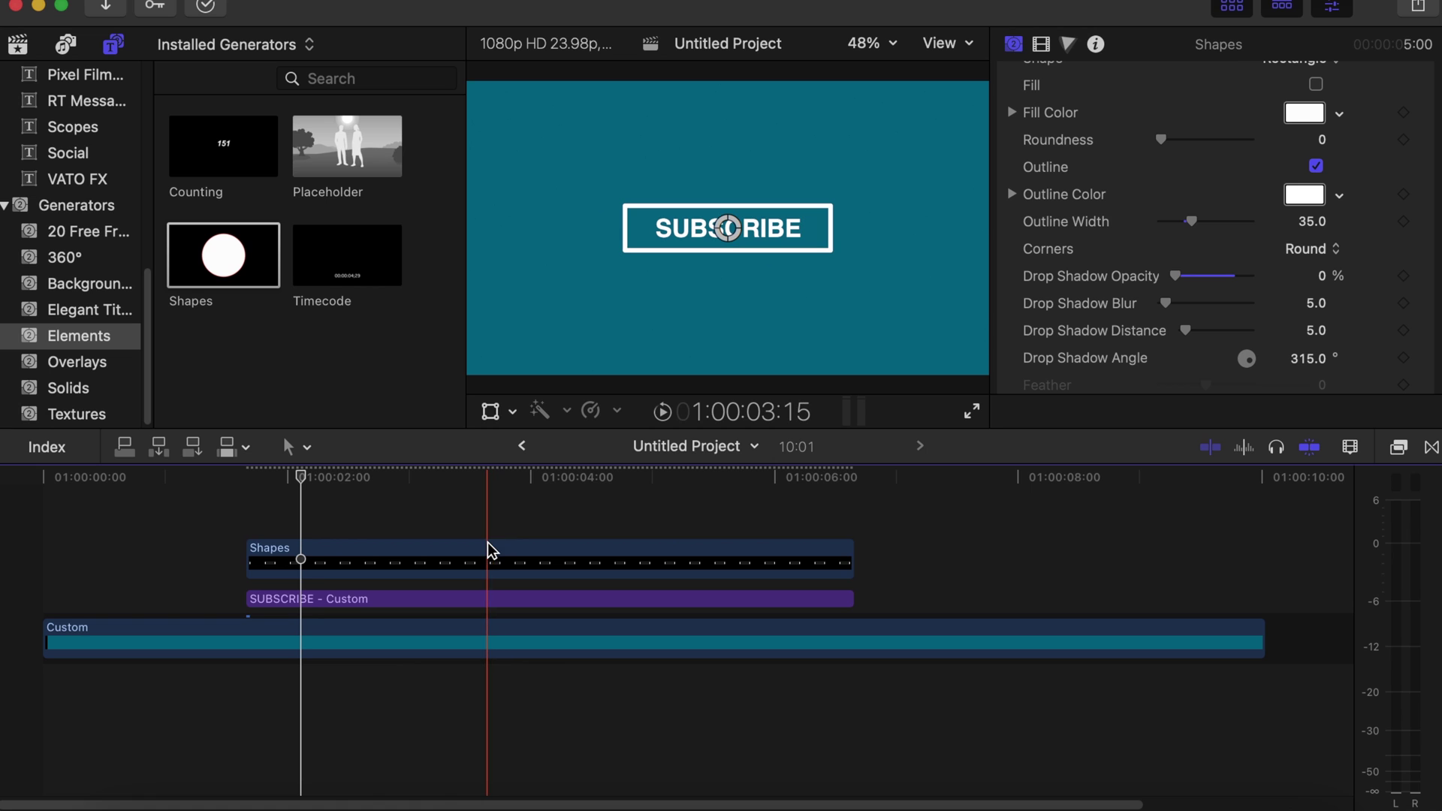
pyautogui.click(489, 551)
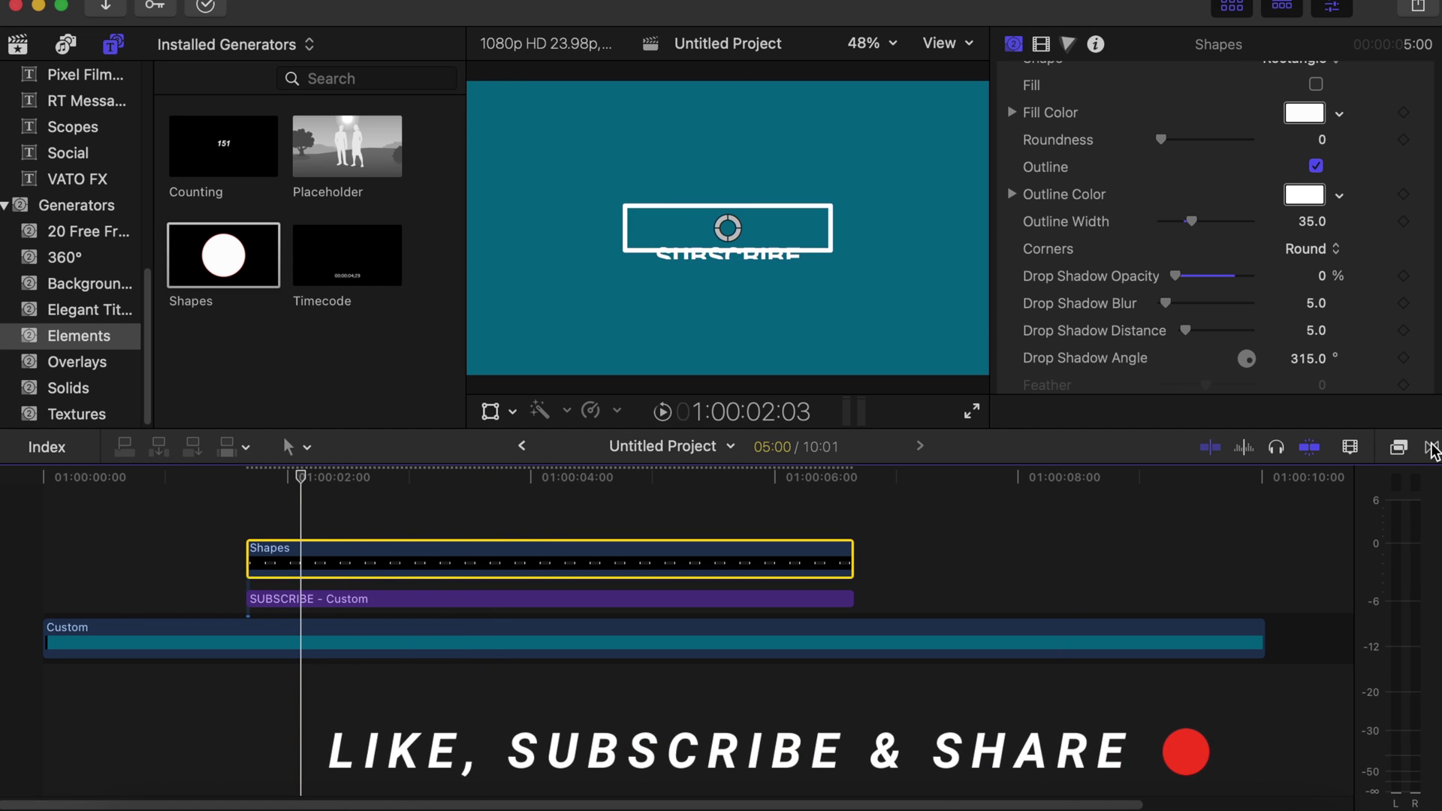
# Step: Apply the Clock transition to the Shapes clip
pyautogui.click(1432, 448)
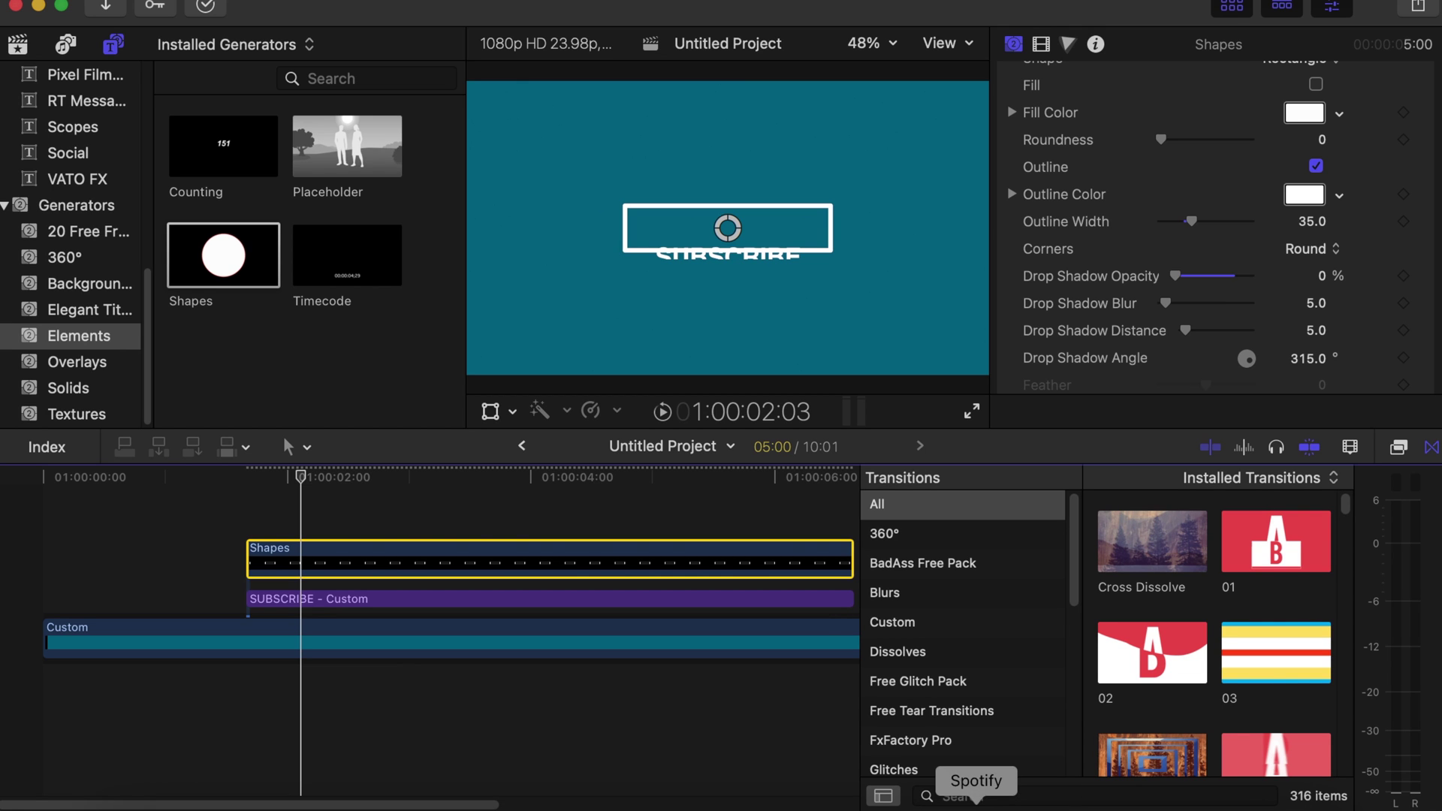
pyautogui.click(990, 795)
pyautogui.write('CL')
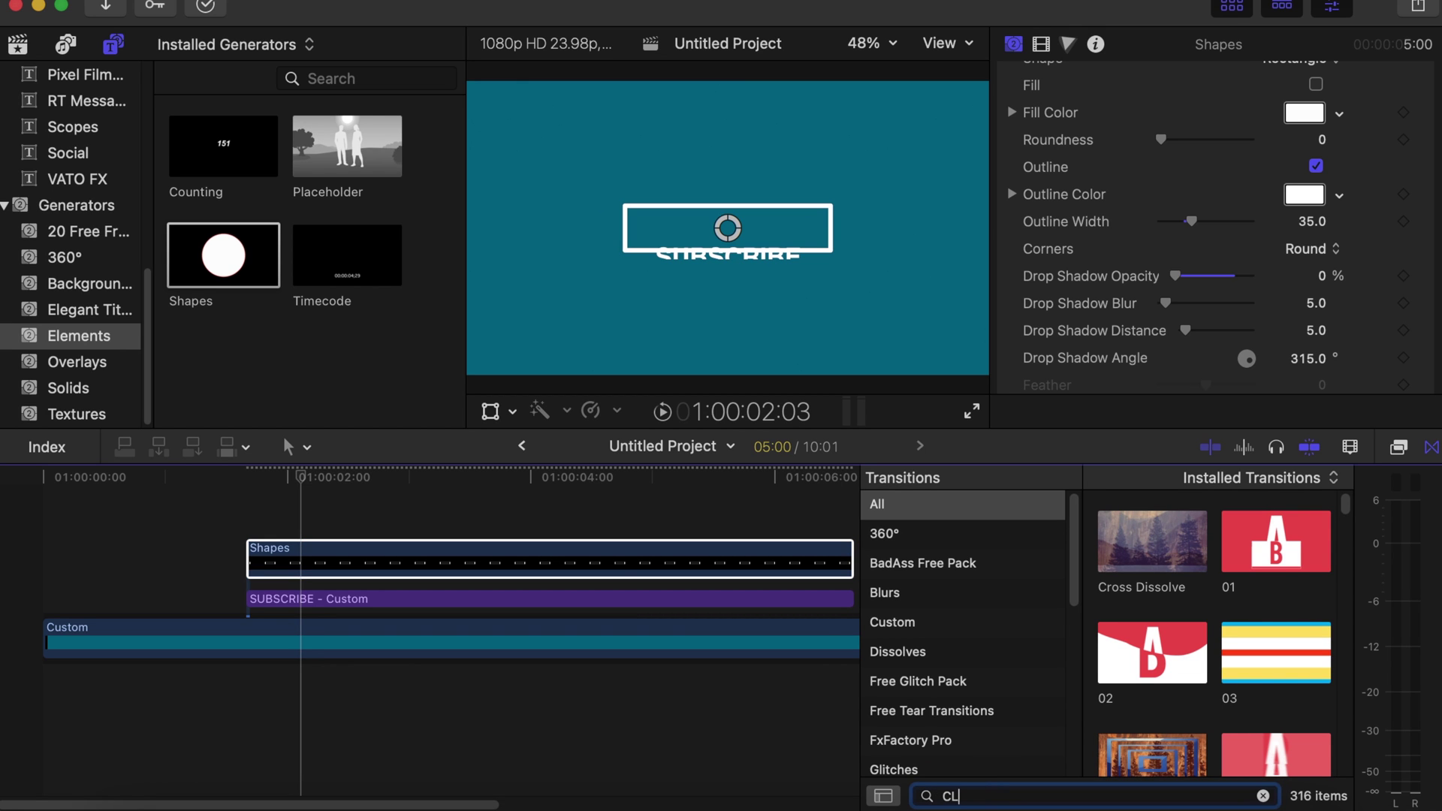
pyautogui.write('OCK')
pyautogui.click(1169, 556)
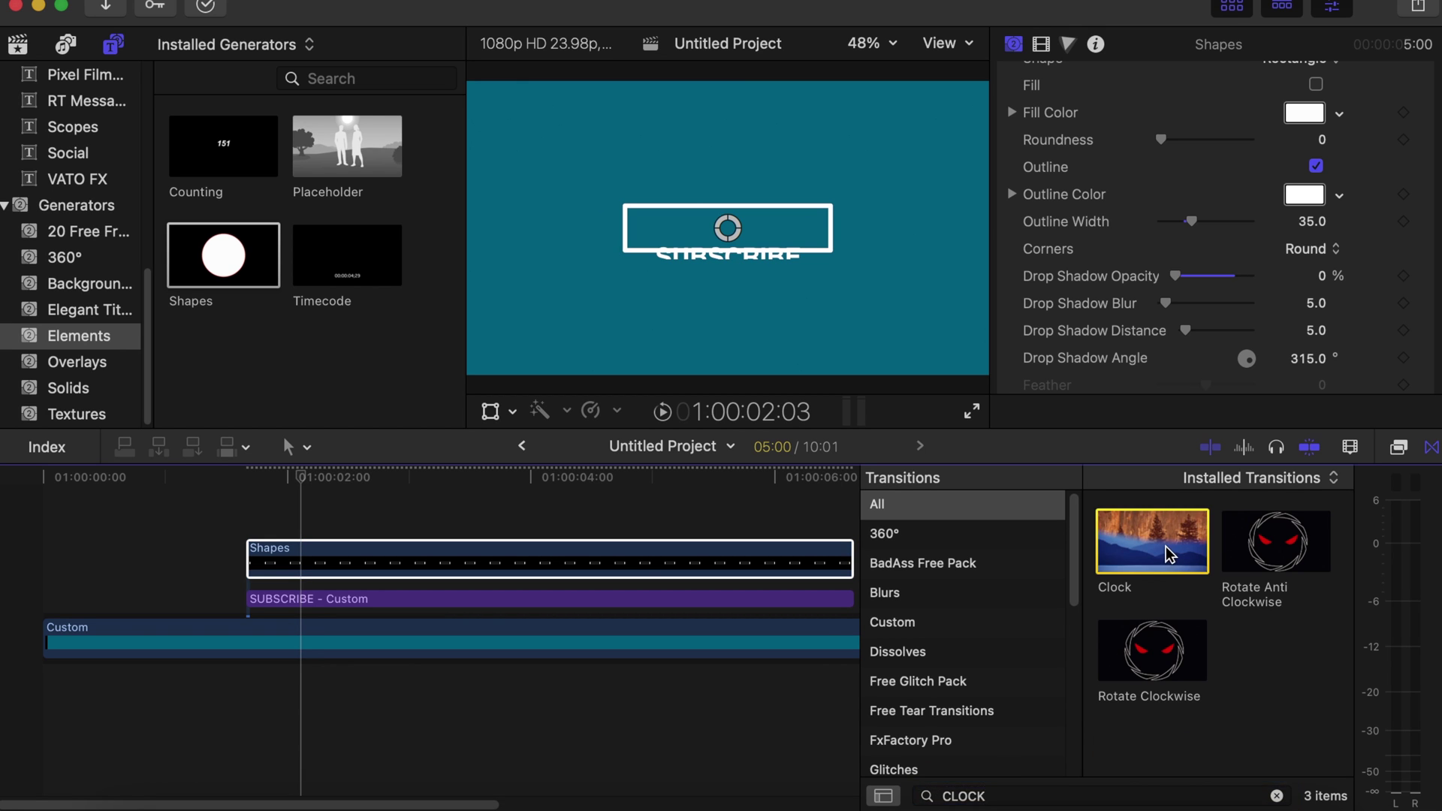
pyautogui.moveTo(1169, 556); pyautogui.dragTo(613, 562)
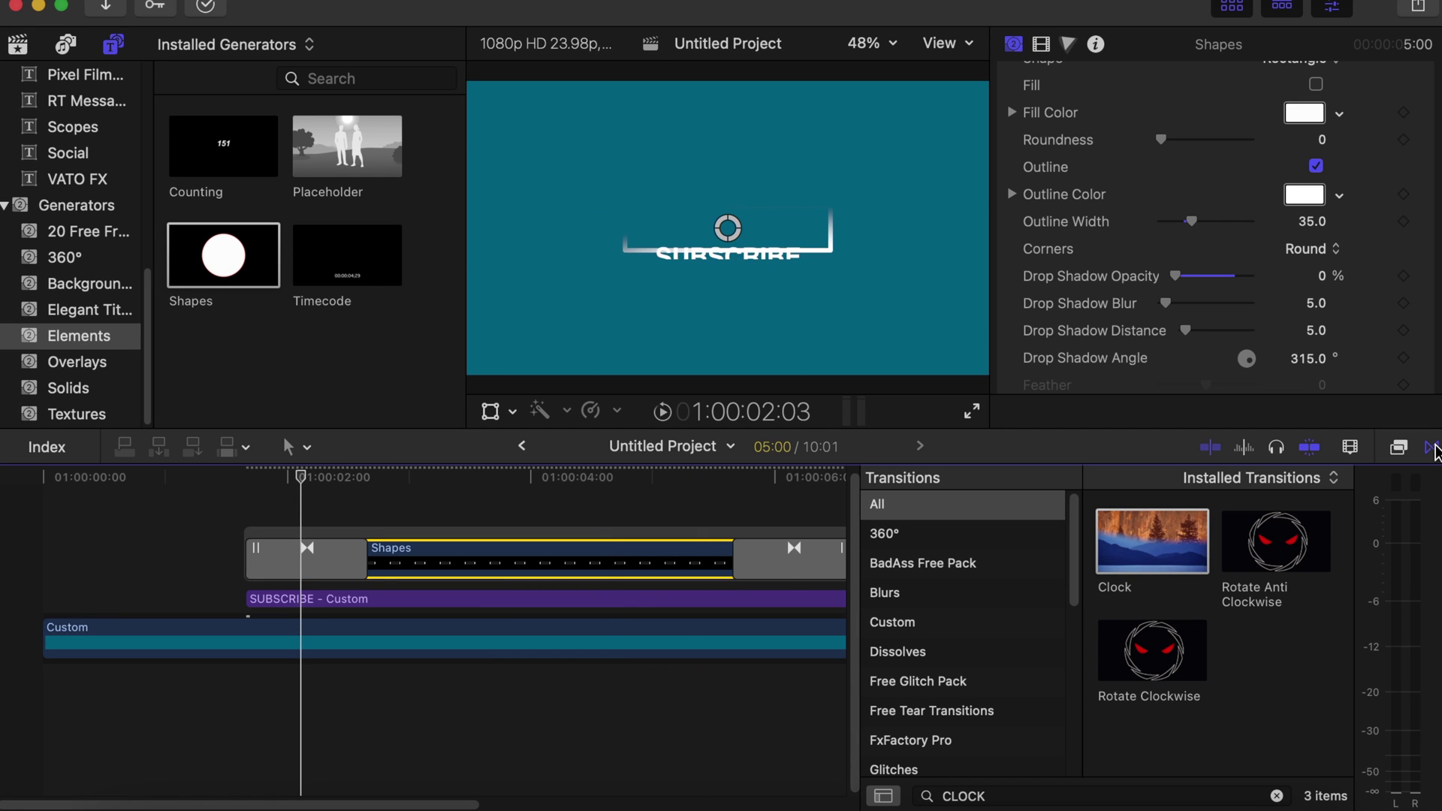
# Step: Delete the Clock transition added at the Shapes clip's end
pyautogui.click(1432, 447)
pyautogui.click(793, 569)
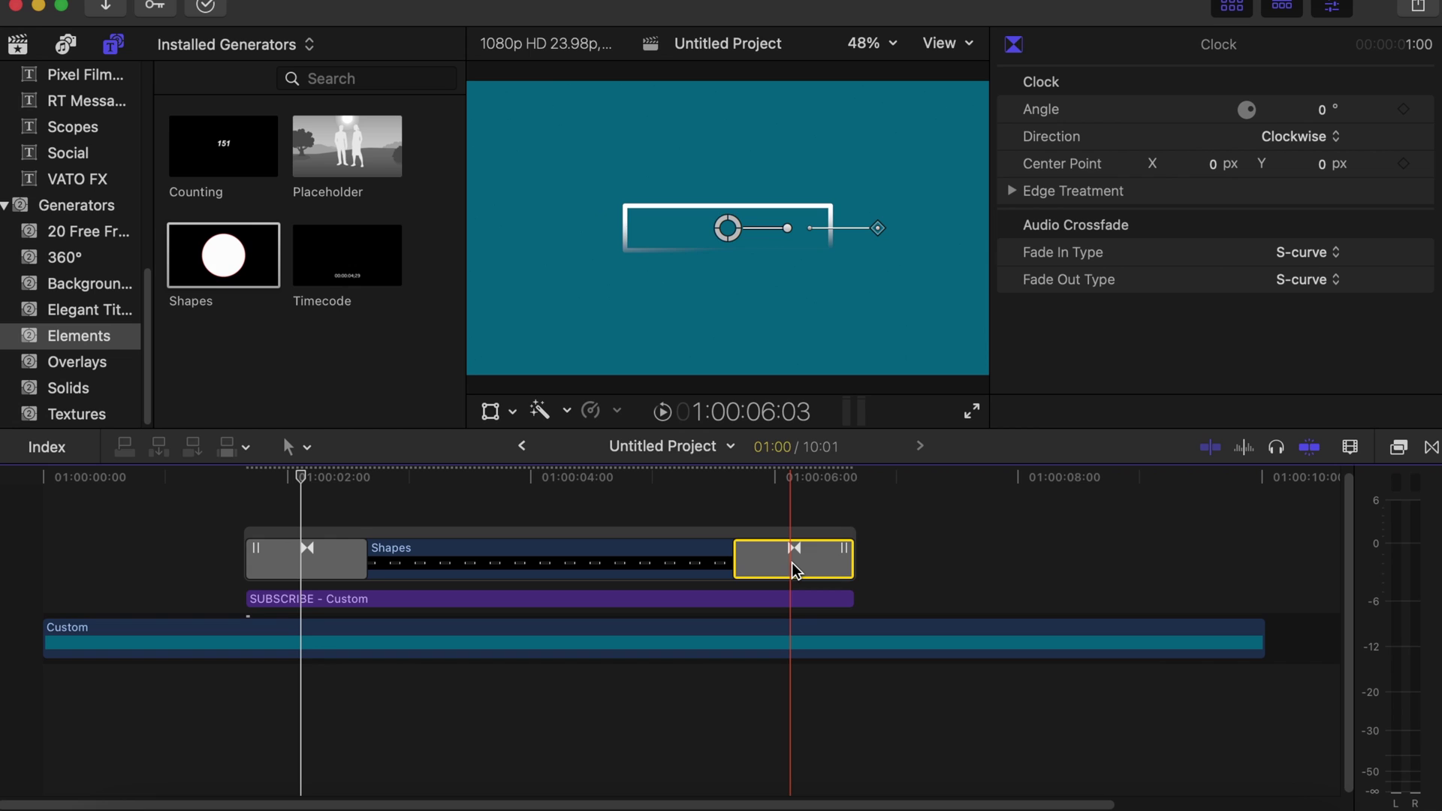
pyautogui.press('Delete')
pyautogui.click(302, 559)
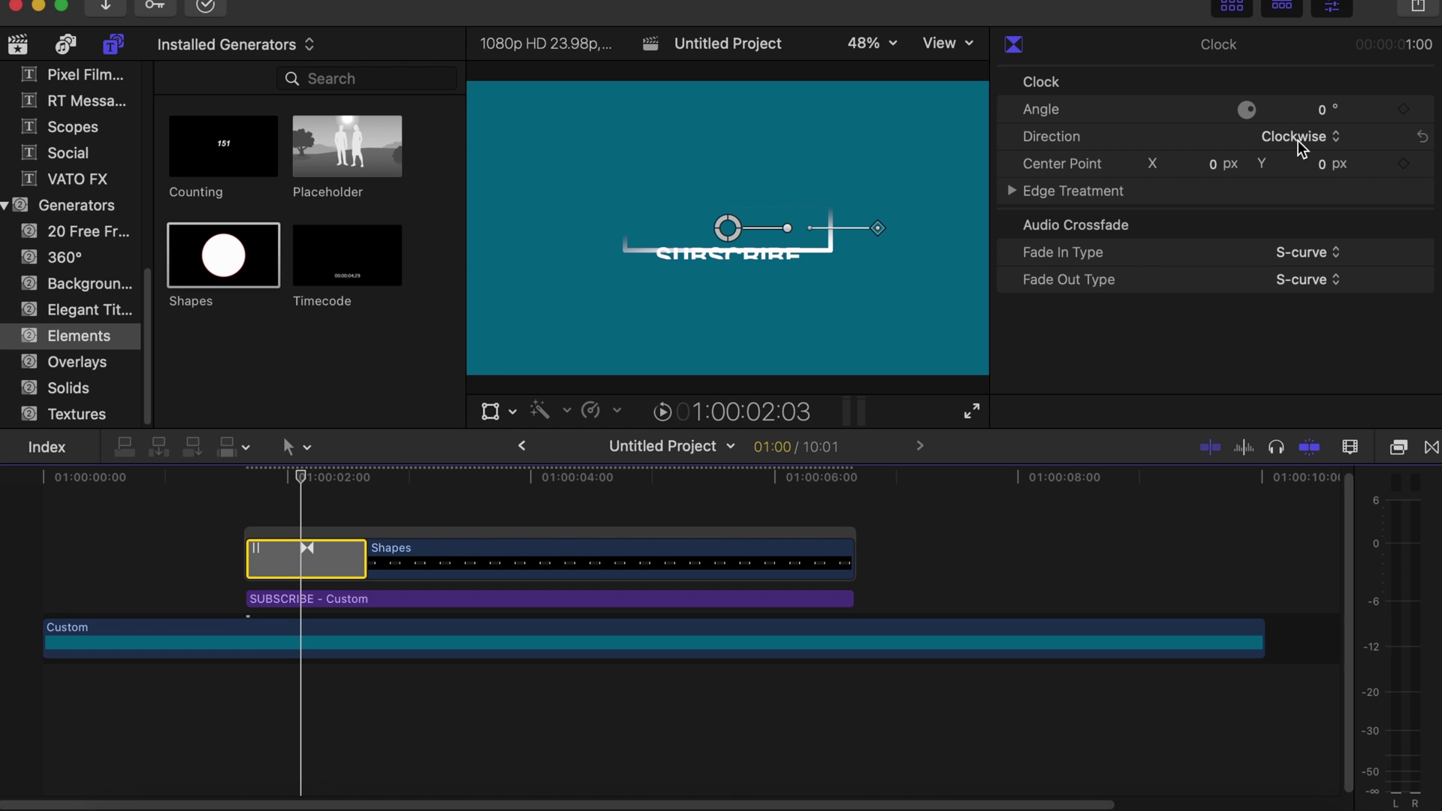
# Step: Set the Clock transition's Border to 5
pyautogui.click(1016, 190)
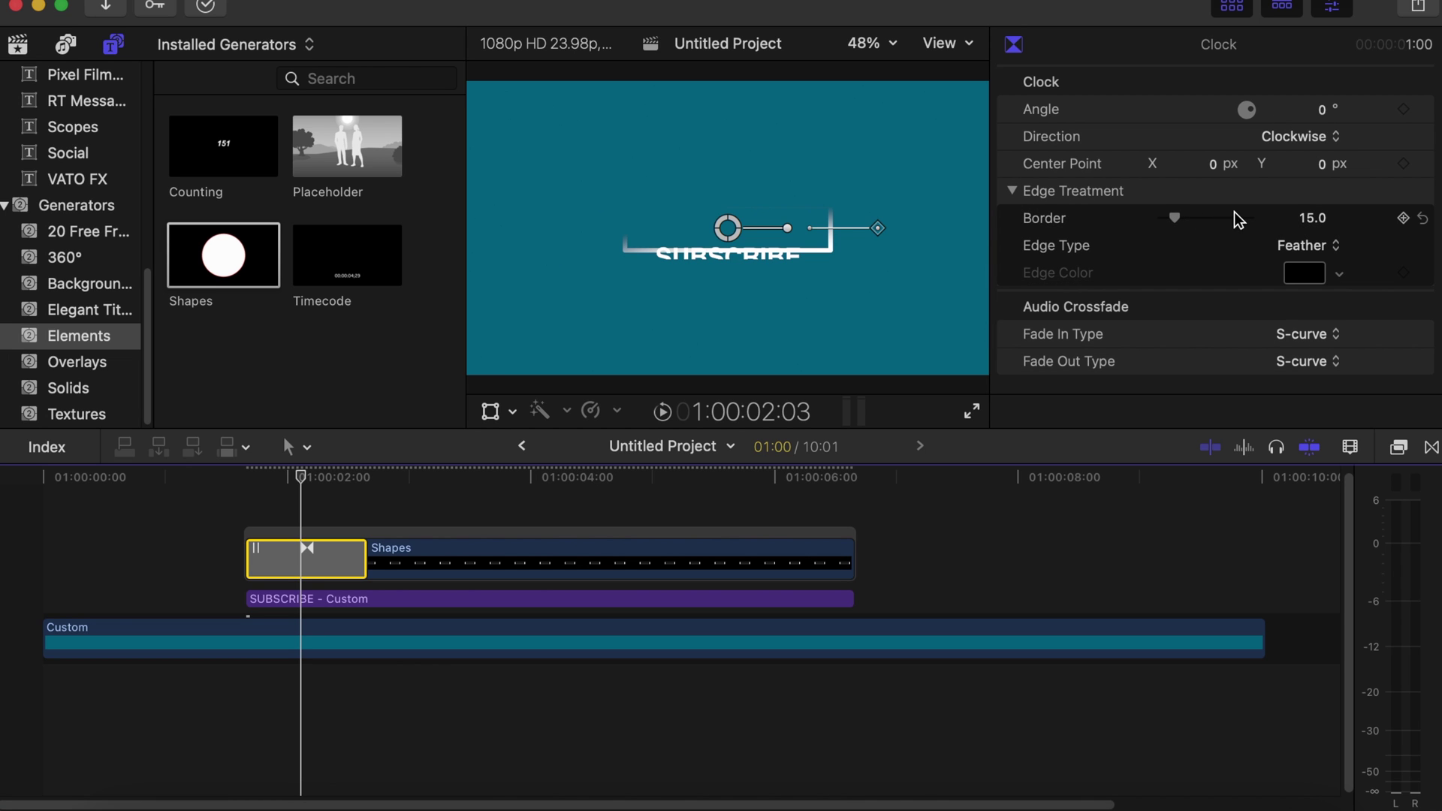
pyautogui.click(1313, 219)
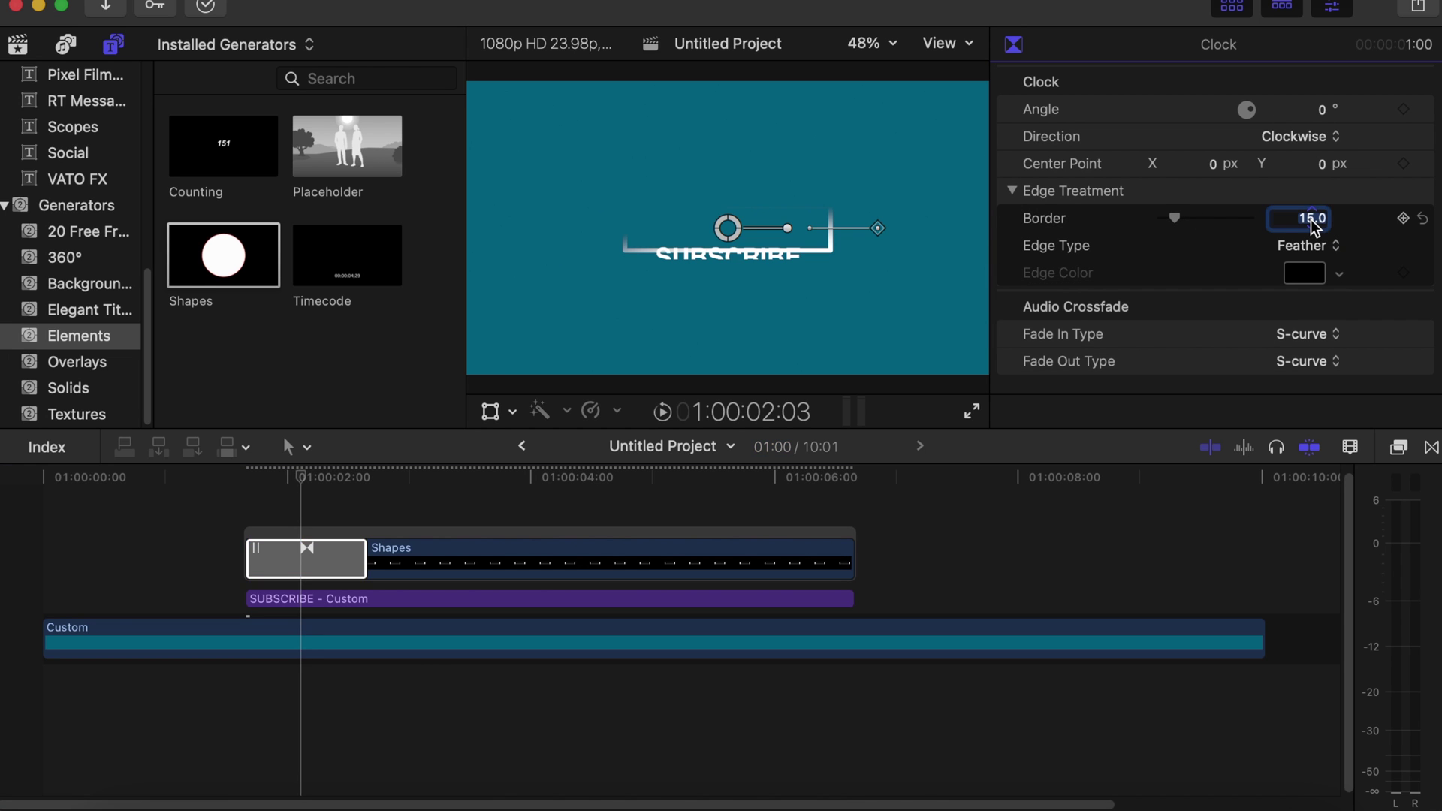
pyautogui.press('BackSpace')
pyautogui.write('5')
pyautogui.press('Return')
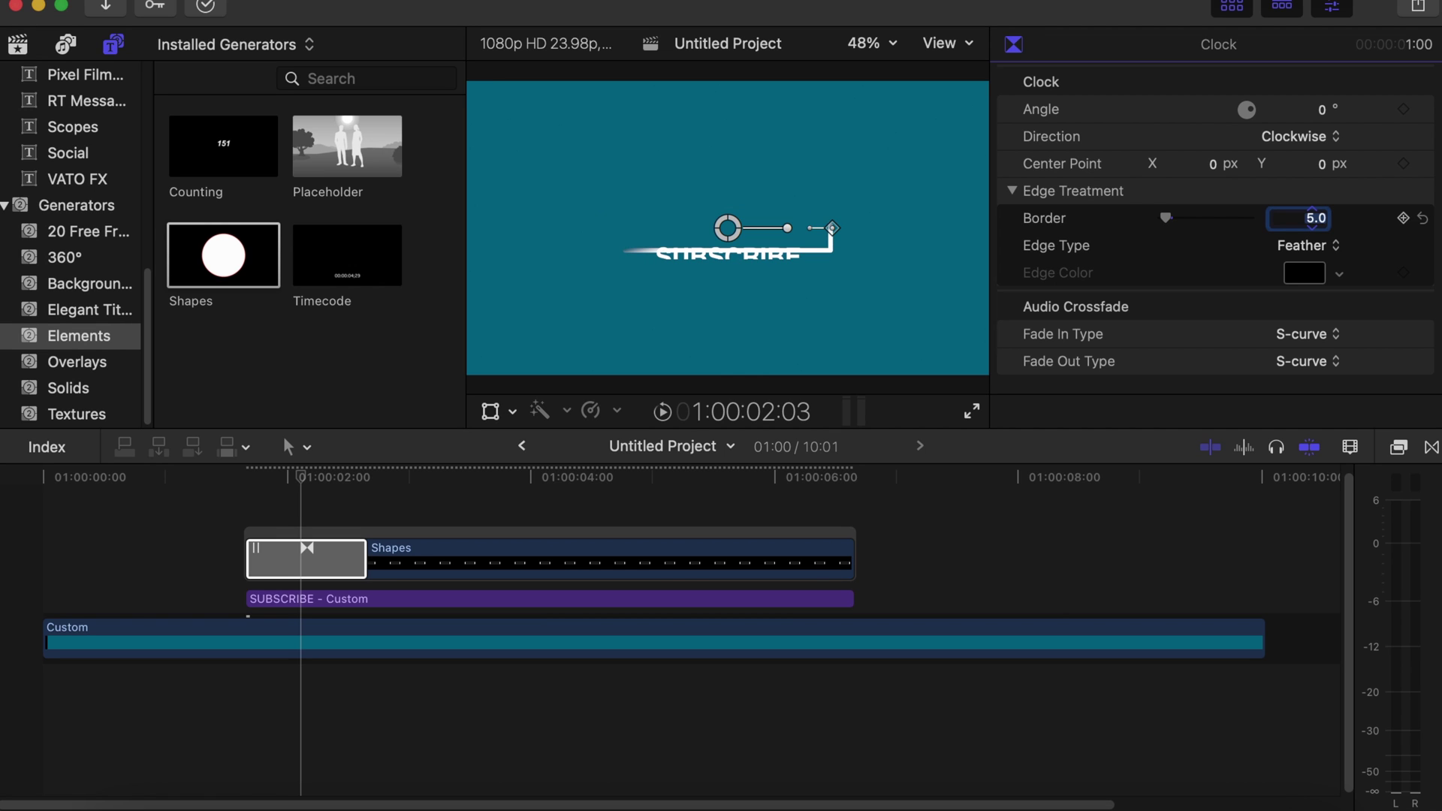
# Step: Shift the Shapes clip slightly later so the box draws on after the title appears
pyautogui.click(311, 506)
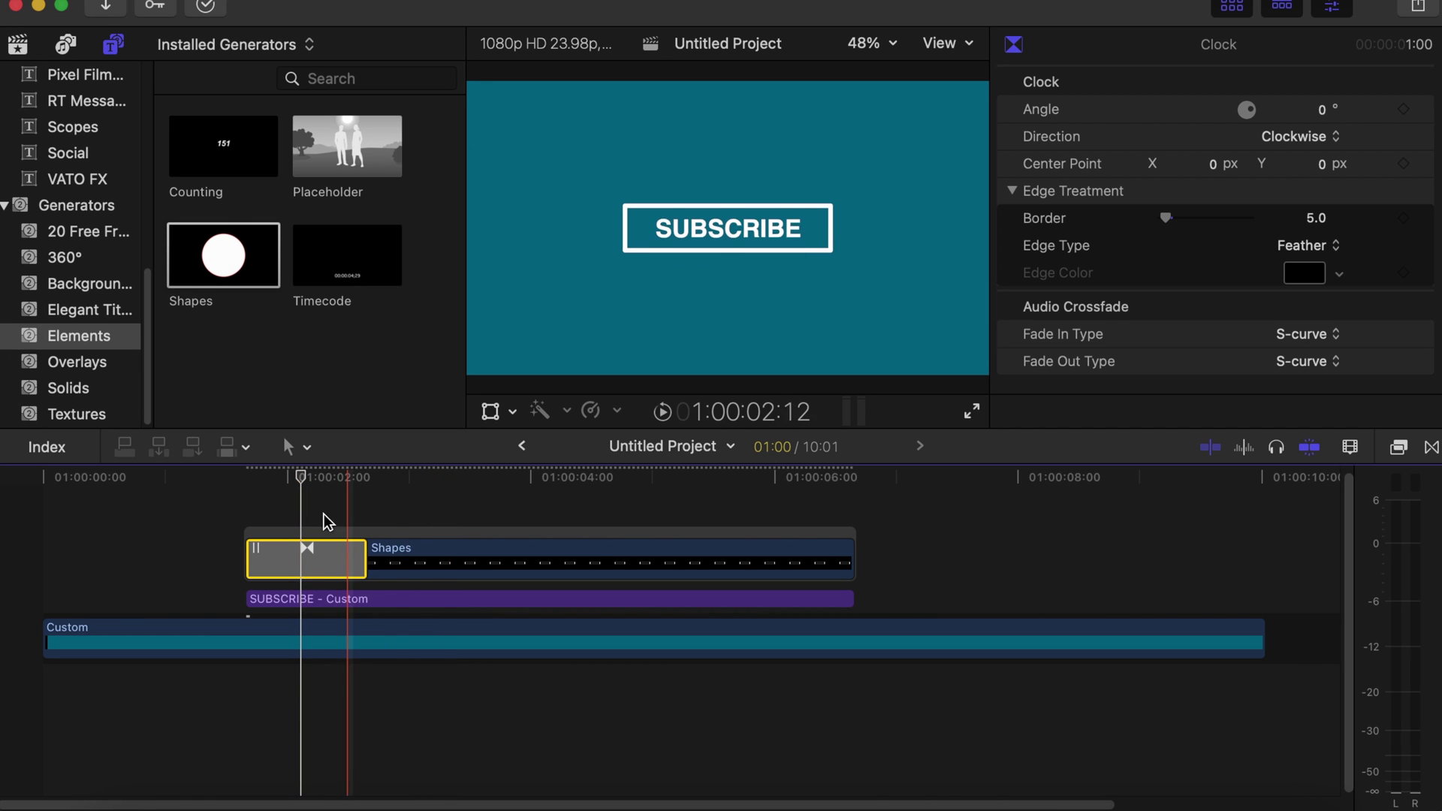
pyautogui.moveTo(301, 530); pyautogui.dragTo(350, 526)
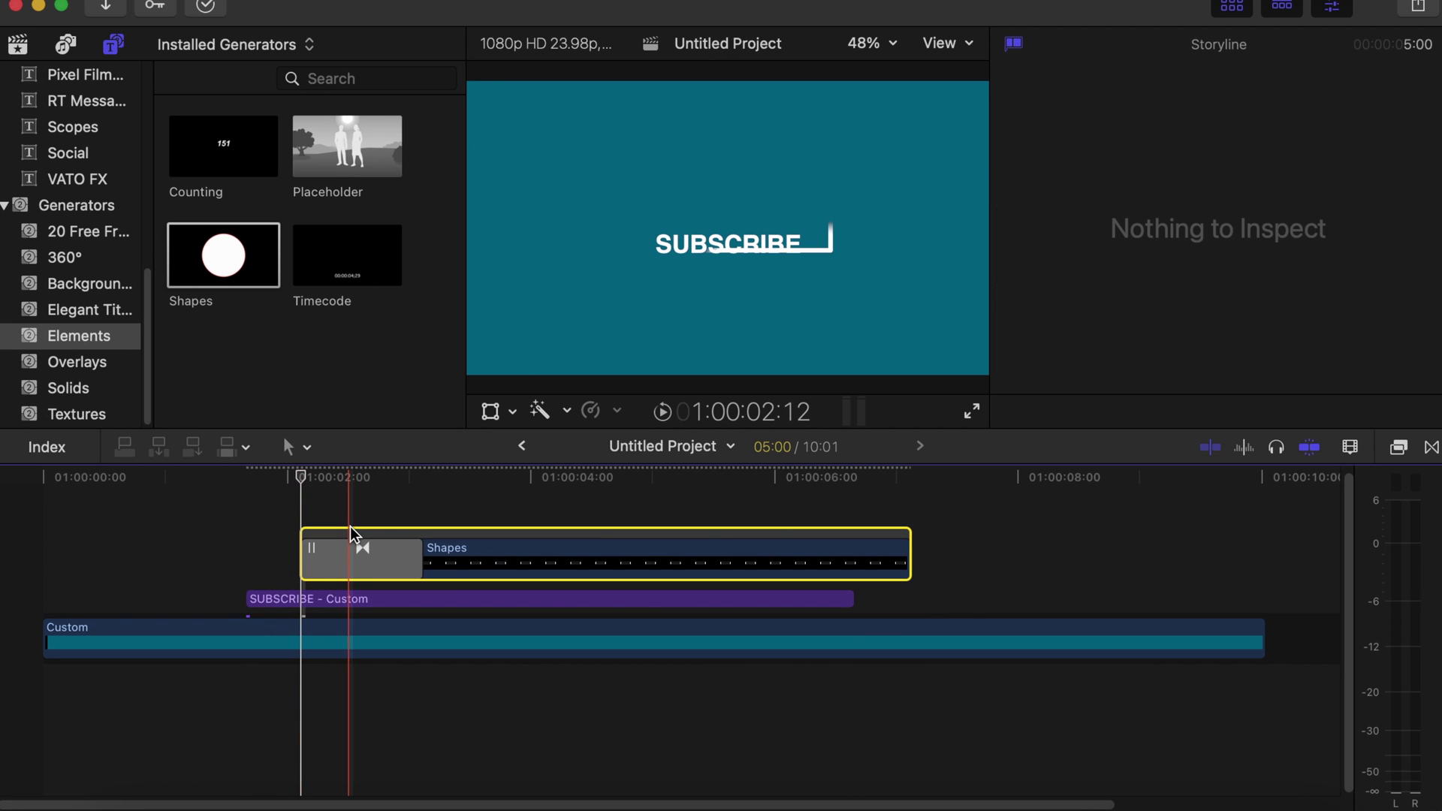
pyautogui.click(261, 512)
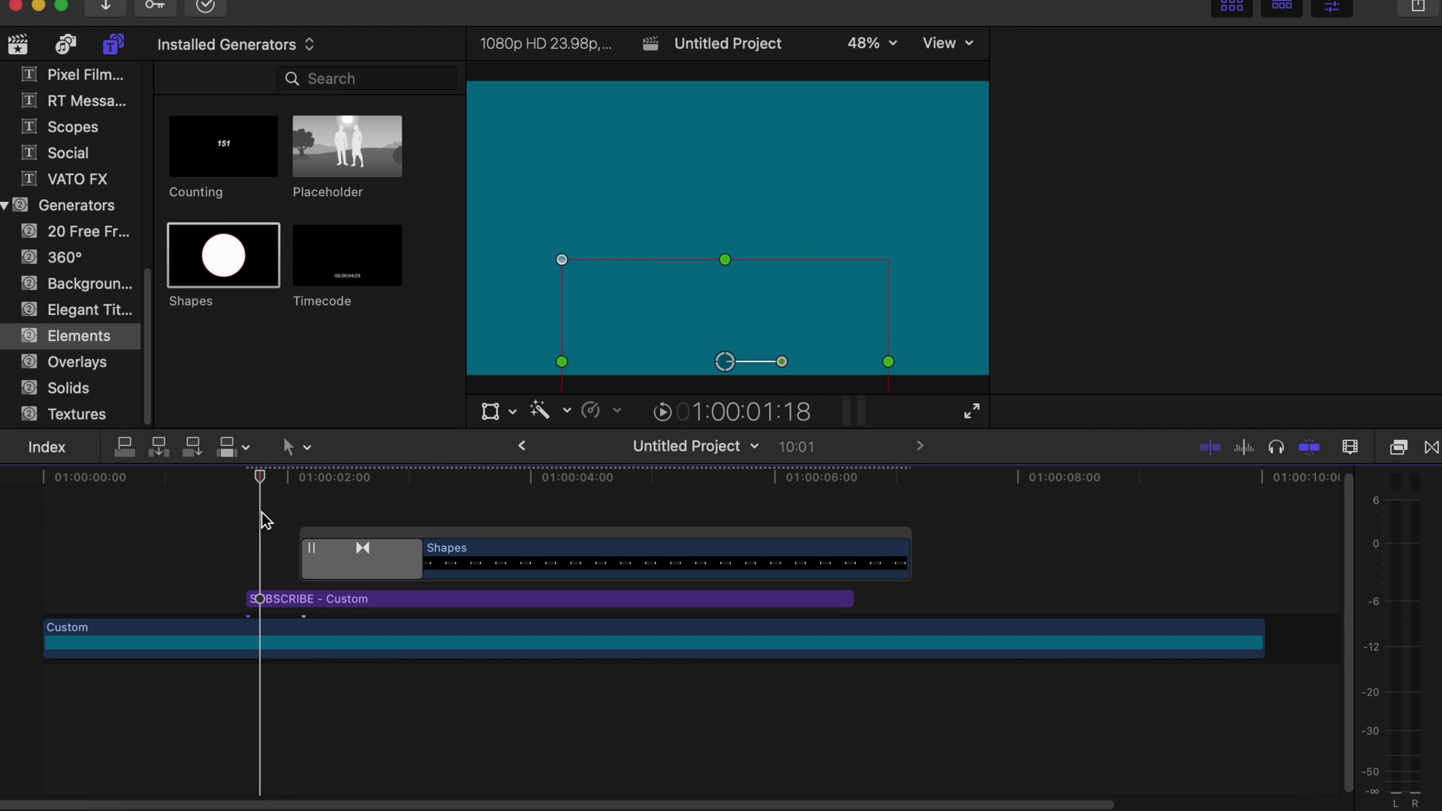
pyautogui.press('Left')
pyautogui.press('Left')
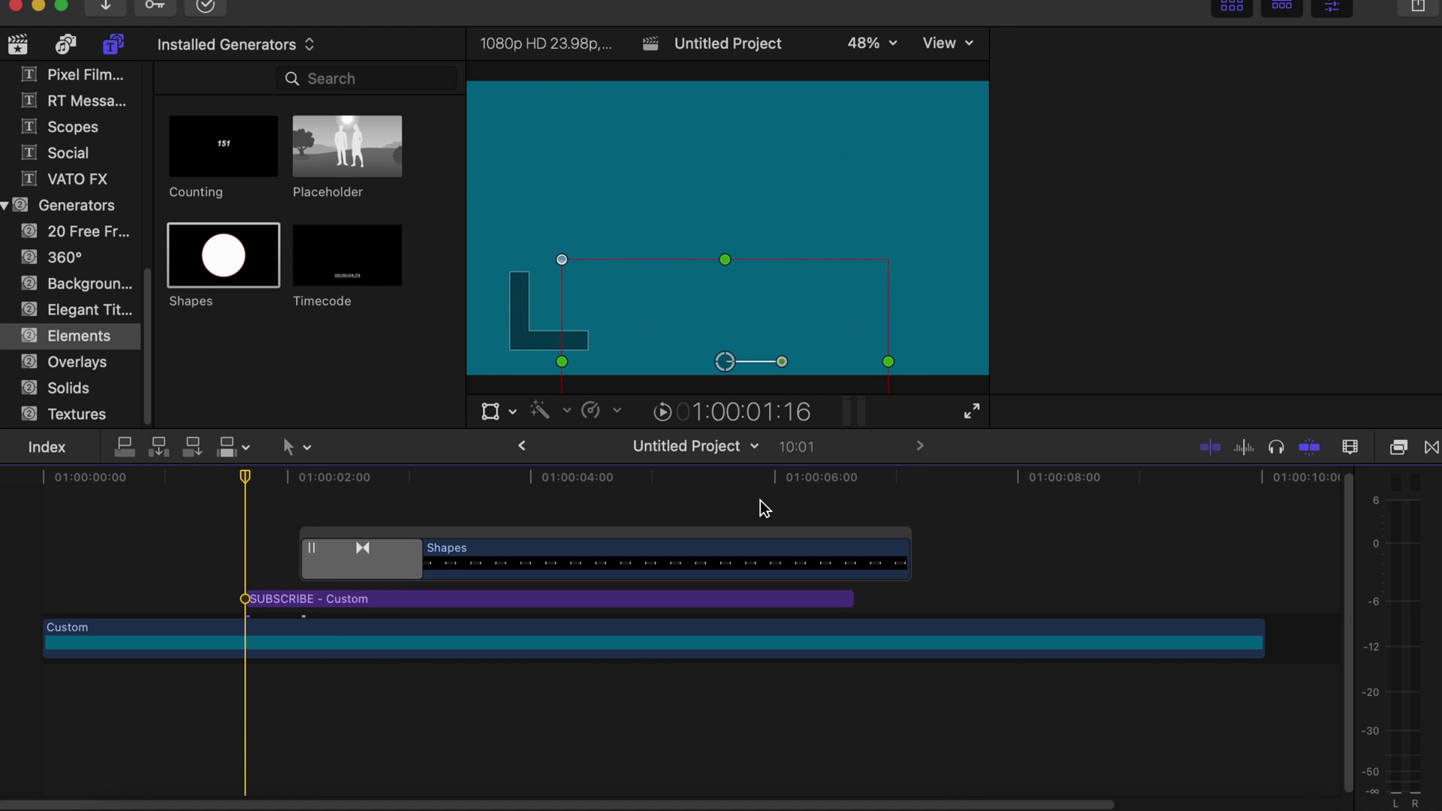
pyautogui.click(791, 497)
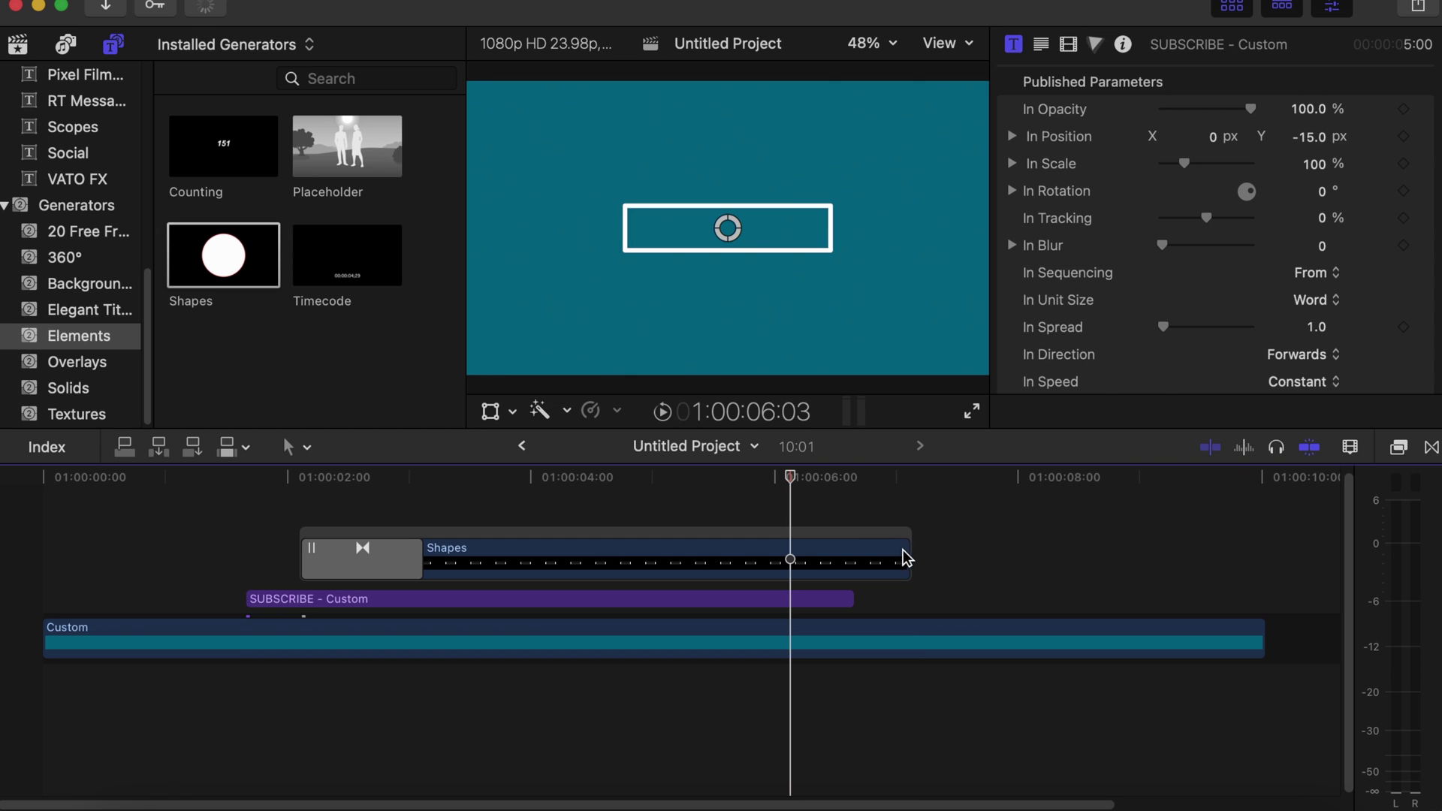
# Step: Shorten the box clip and copy its Clock transition onto the clip's end, then preview
pyautogui.moveTo(903, 553); pyautogui.dragTo(764, 556)
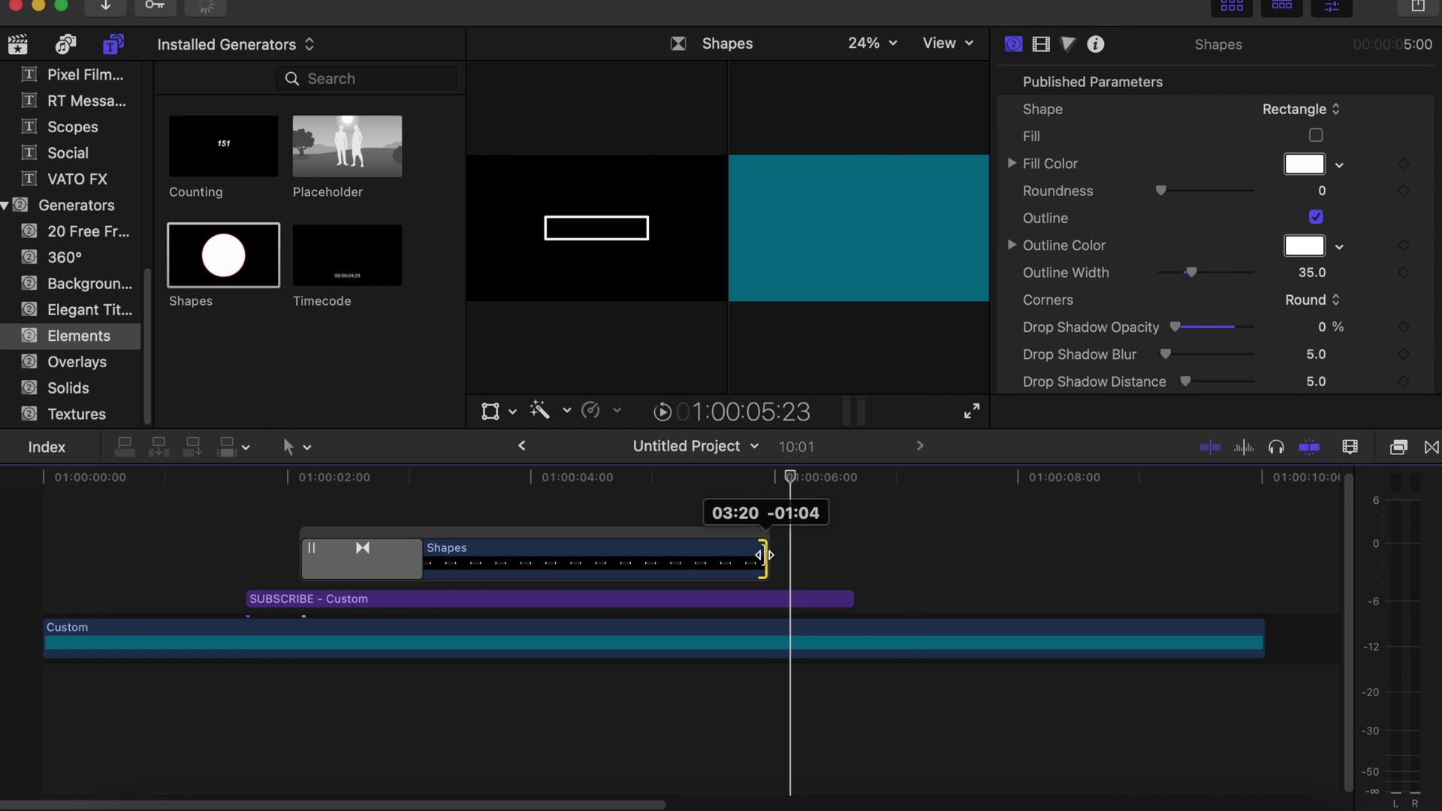
pyautogui.moveTo(763, 556); pyautogui.dragTo(763, 555)
pyautogui.click(349, 569)
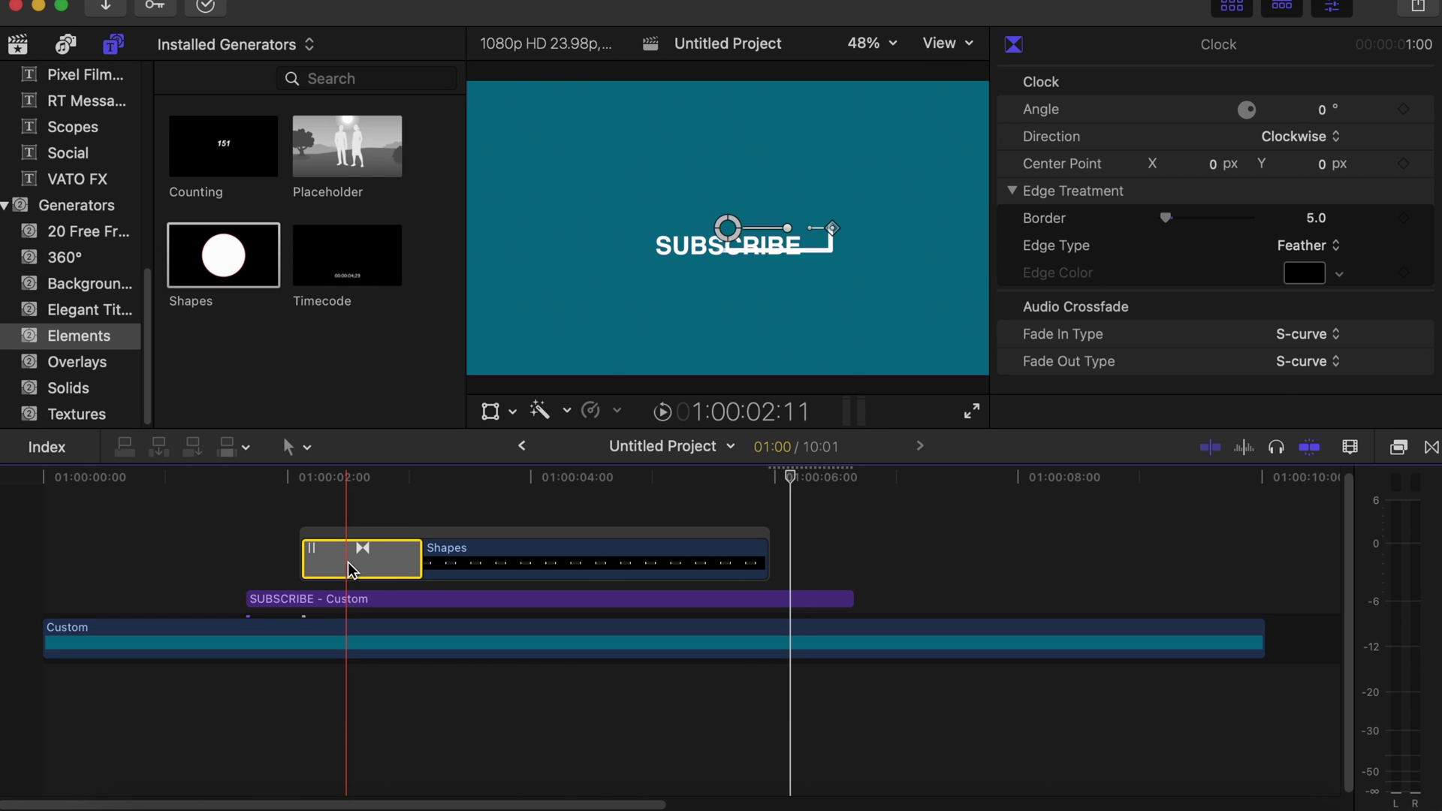
pyautogui.moveTo(349, 568); pyautogui.dragTo(749, 569)
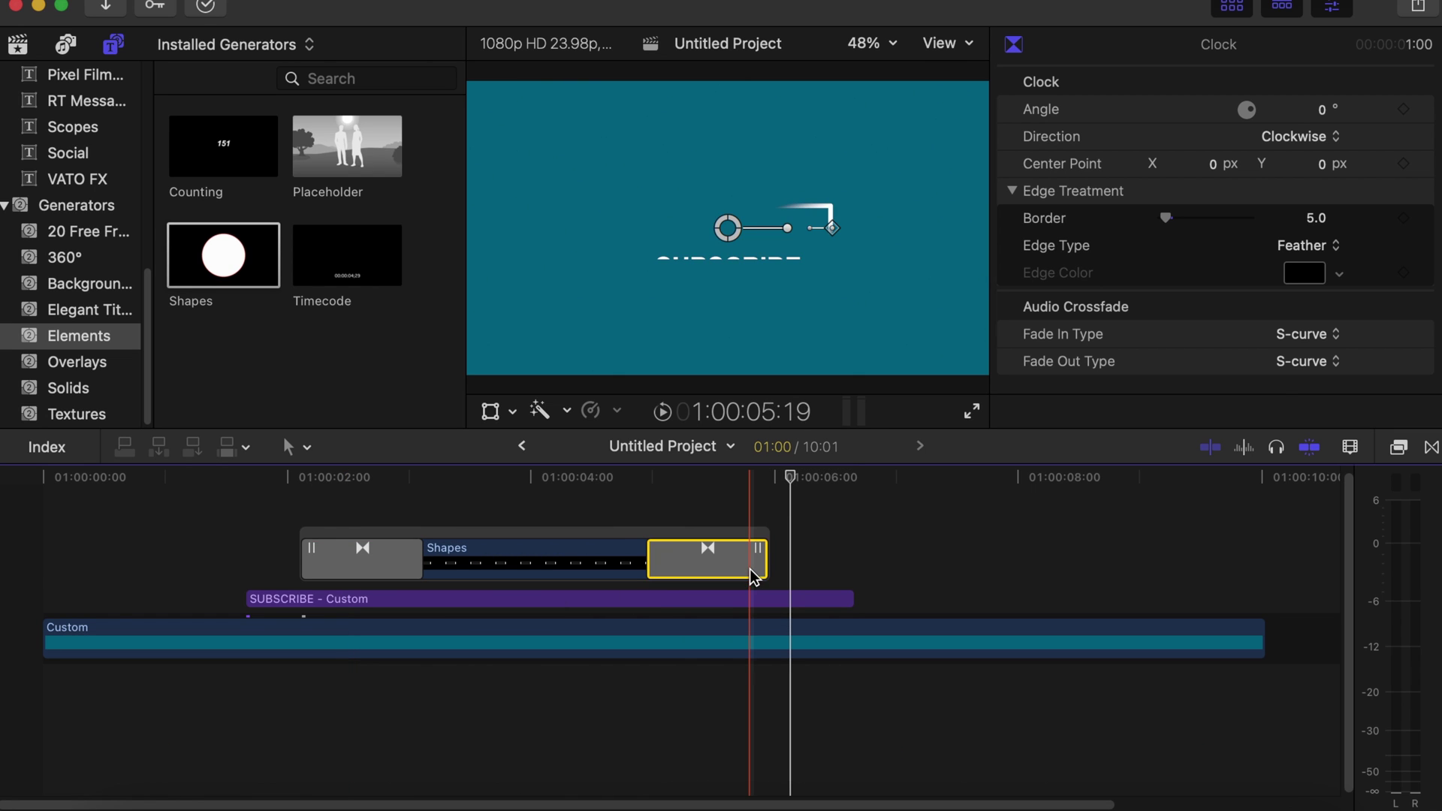
pyautogui.click(284, 487)
pyautogui.press('space')
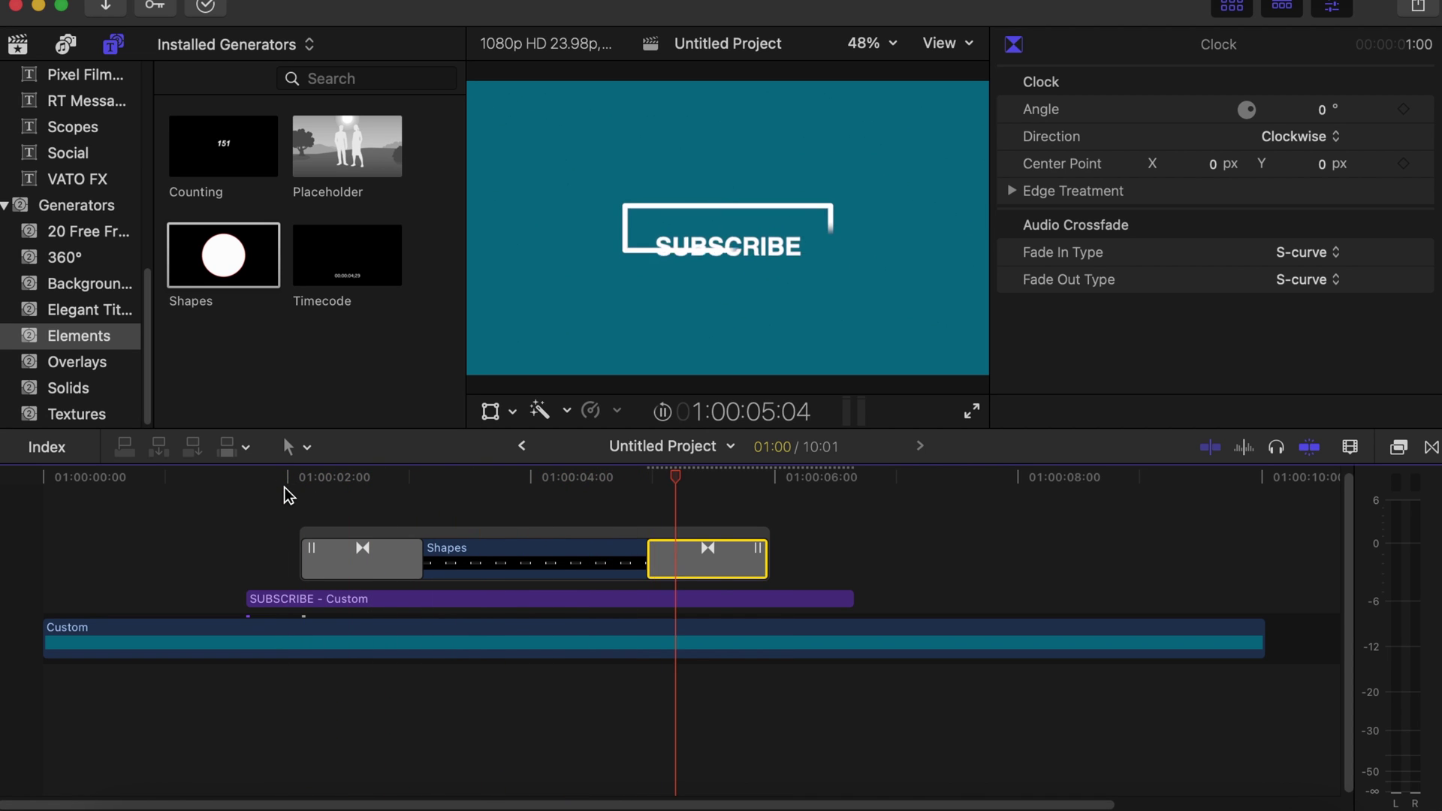
pyautogui.press('space')
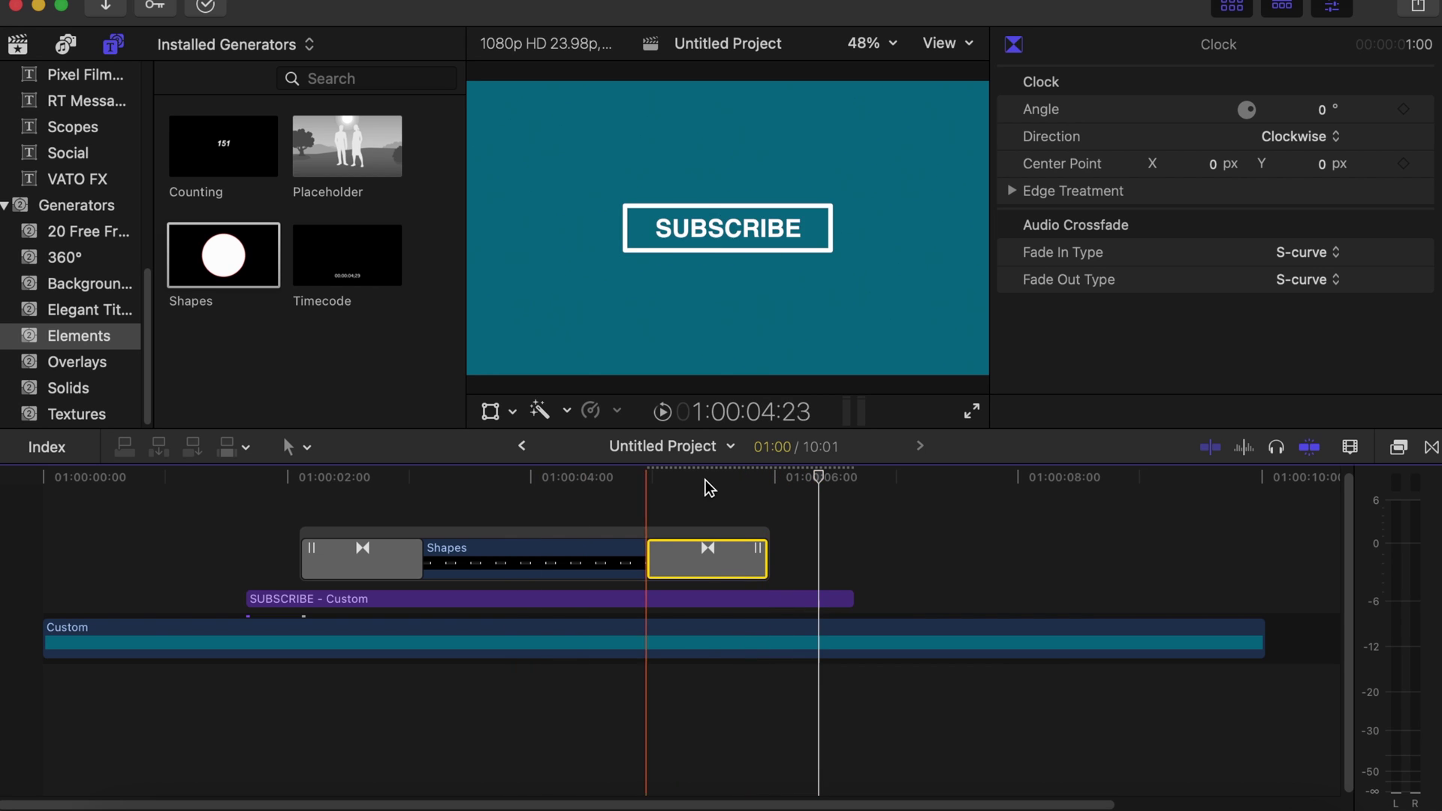
# Step: Set the ending Clock transition's Direction to Counterclockwise
pyautogui.click(706, 480)
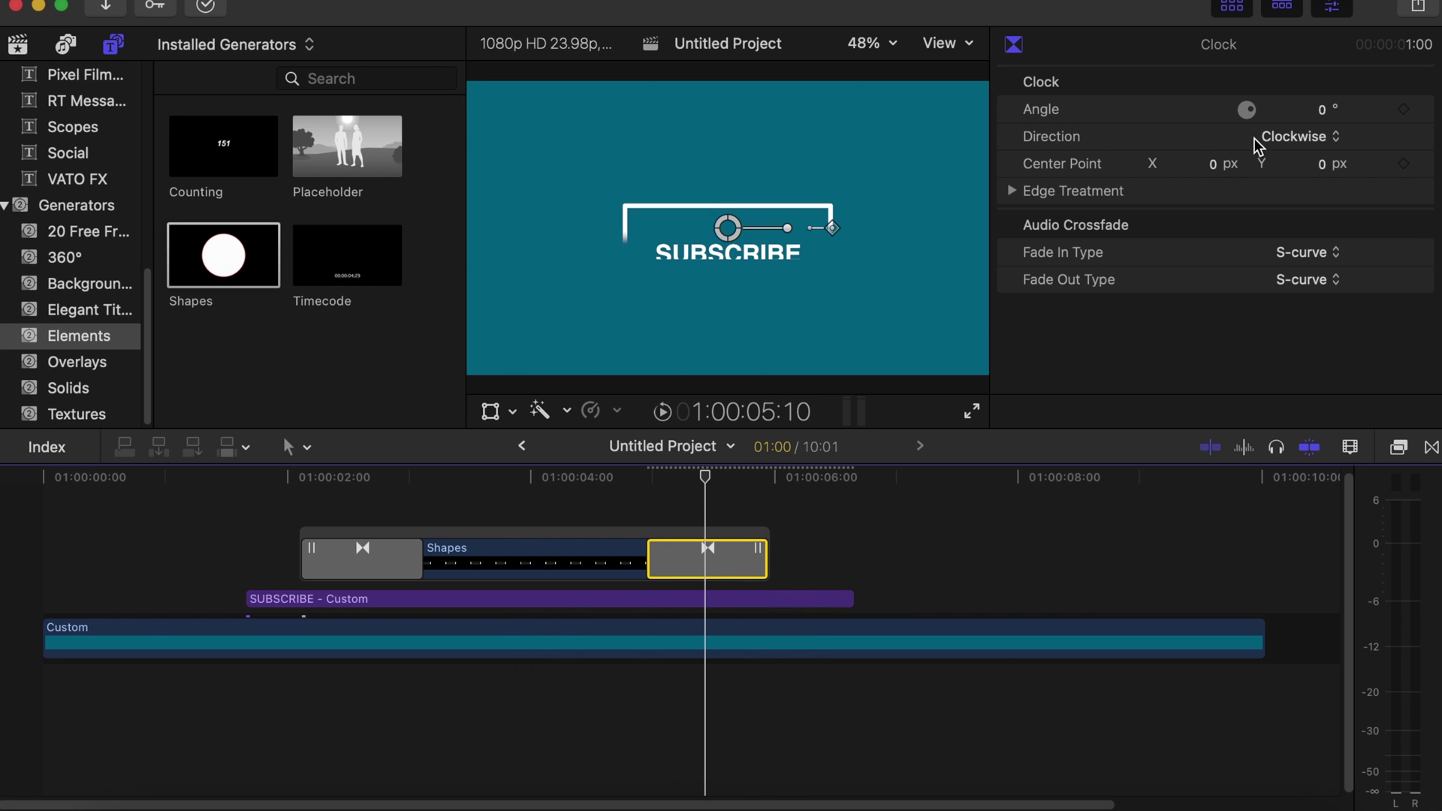
pyautogui.click(1293, 136)
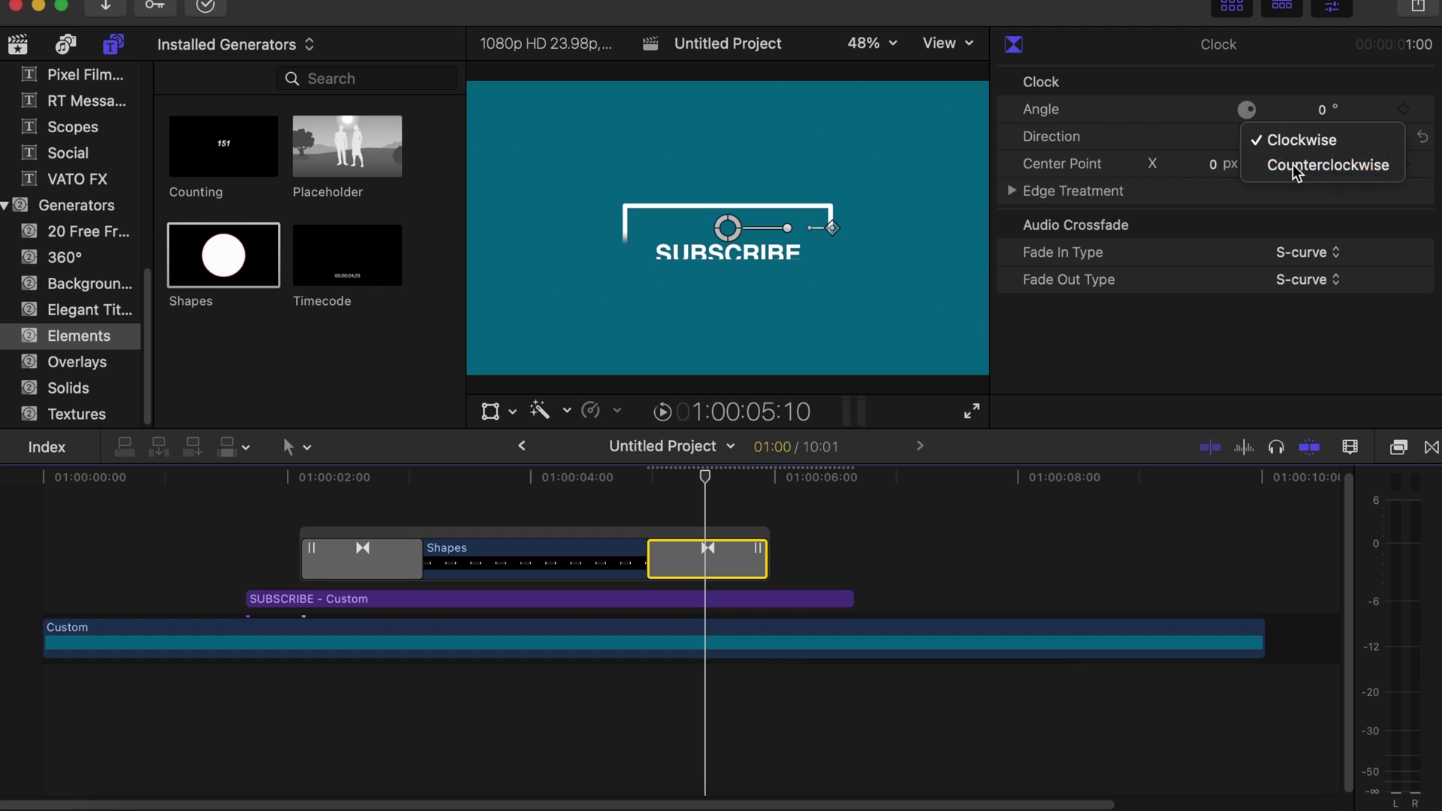
pyautogui.click(1292, 164)
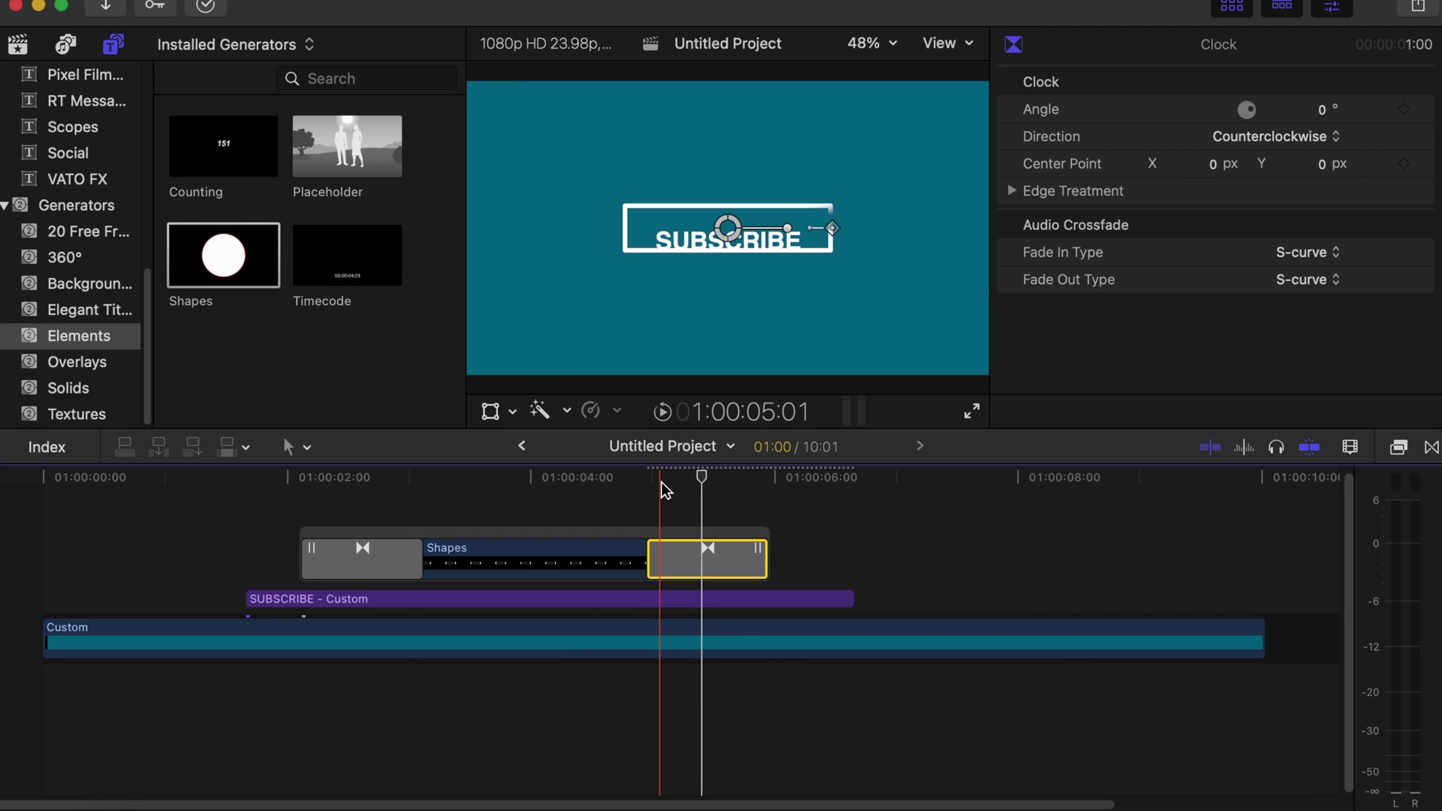
pyautogui.click(710, 518)
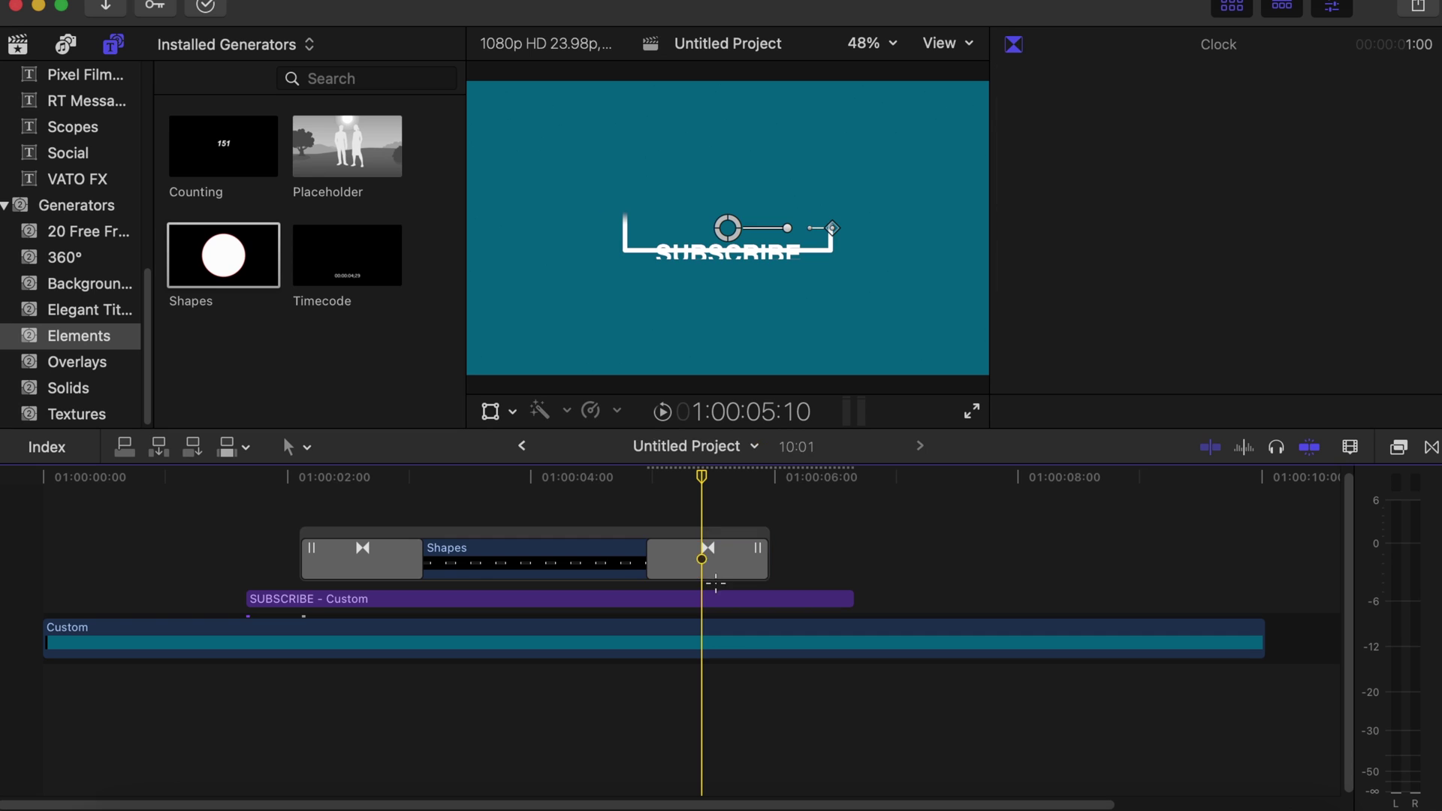
pyautogui.click(245, 532)
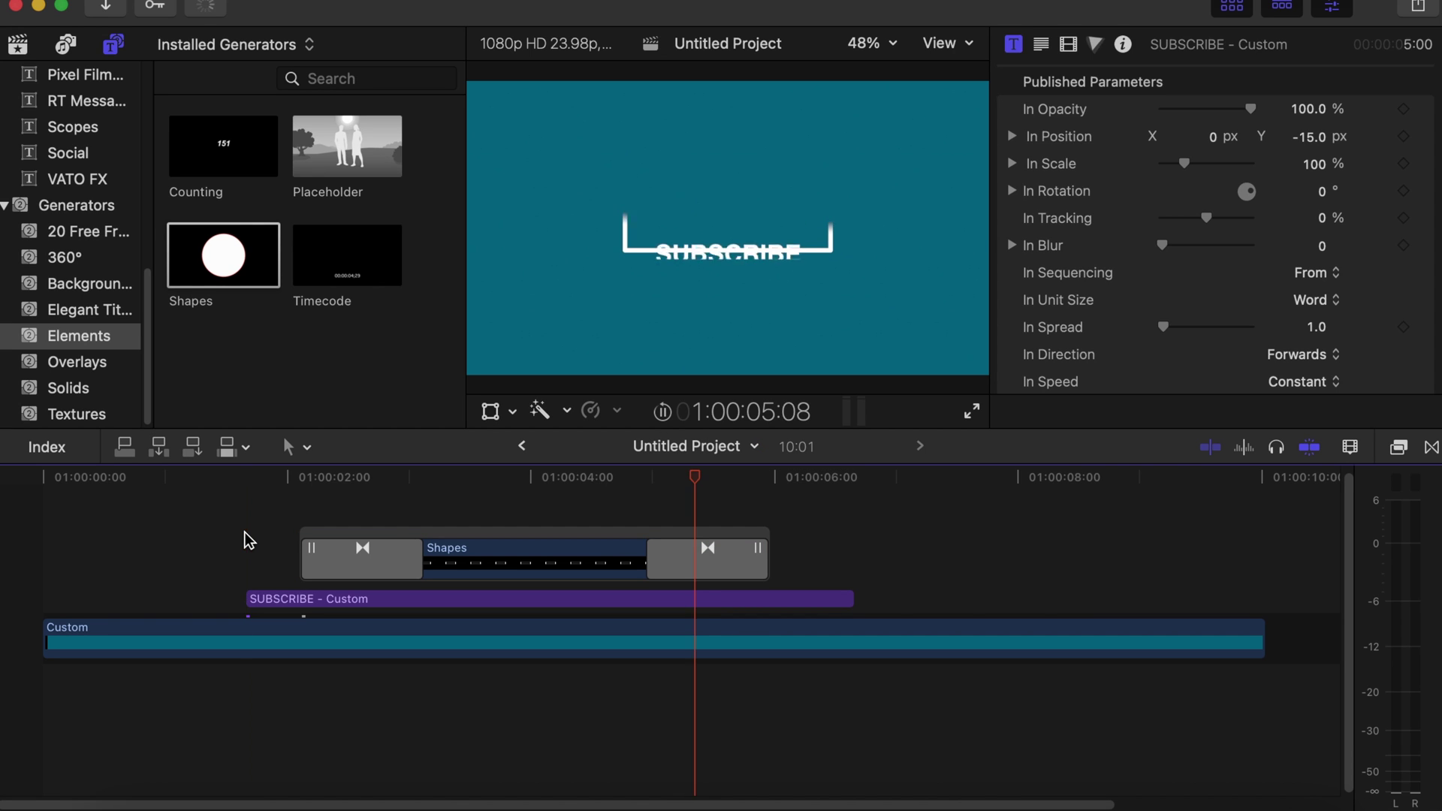
pyautogui.click(499, 479)
pyautogui.moveTo(435, 503); pyautogui.dragTo(512, 609)
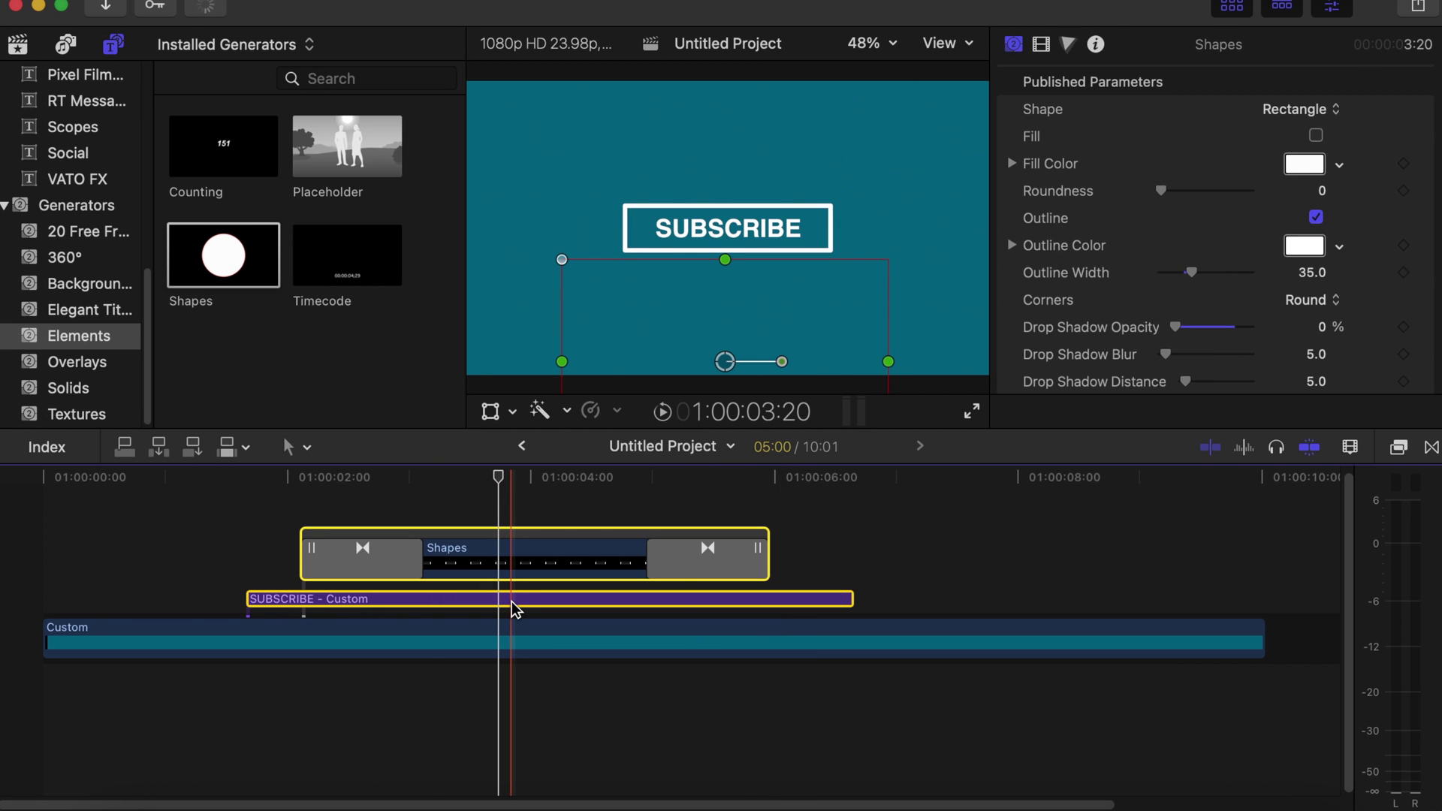
pyautogui.hotkey('alt', 'g')
pyautogui.write('TEX')
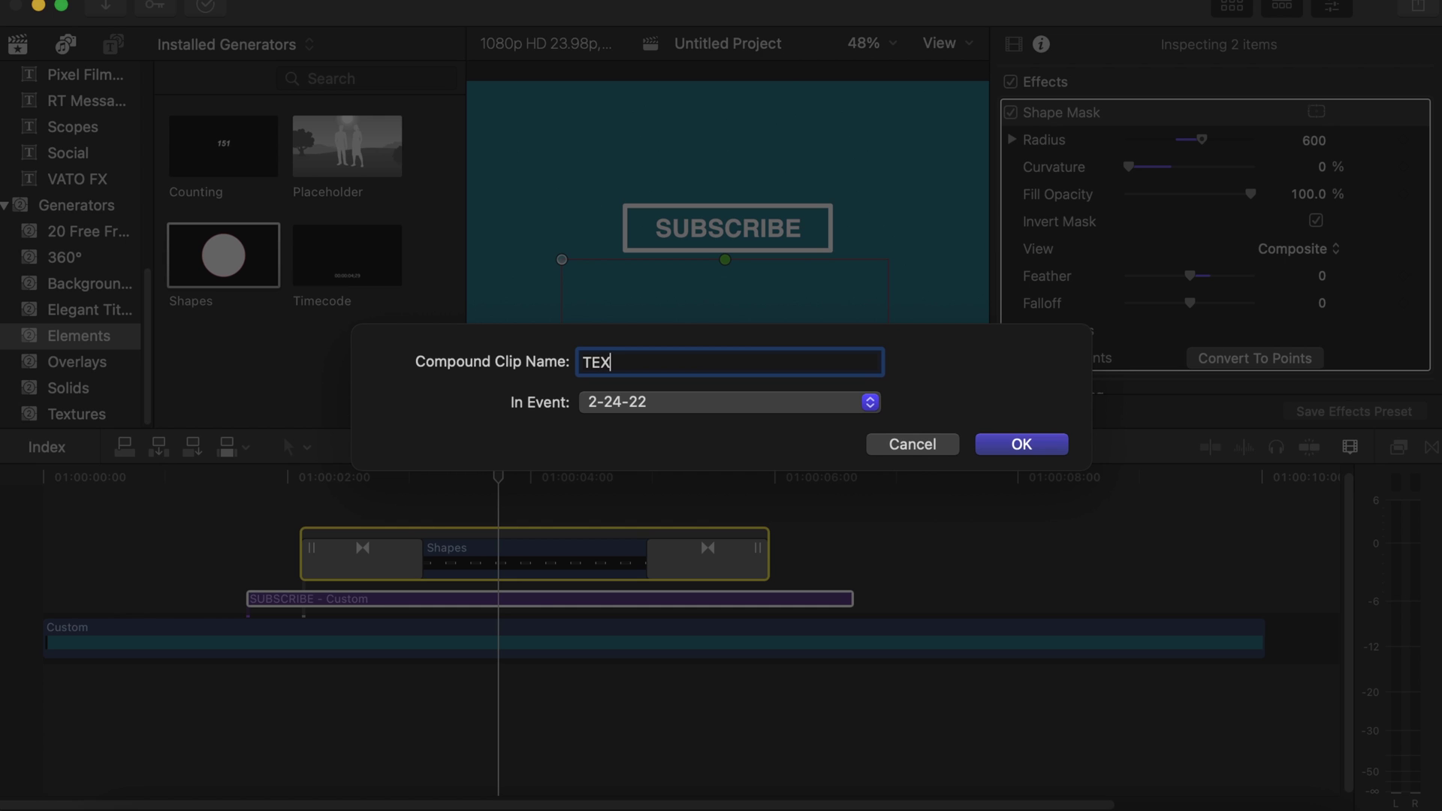
pyautogui.write('T')
pyautogui.press('Return')
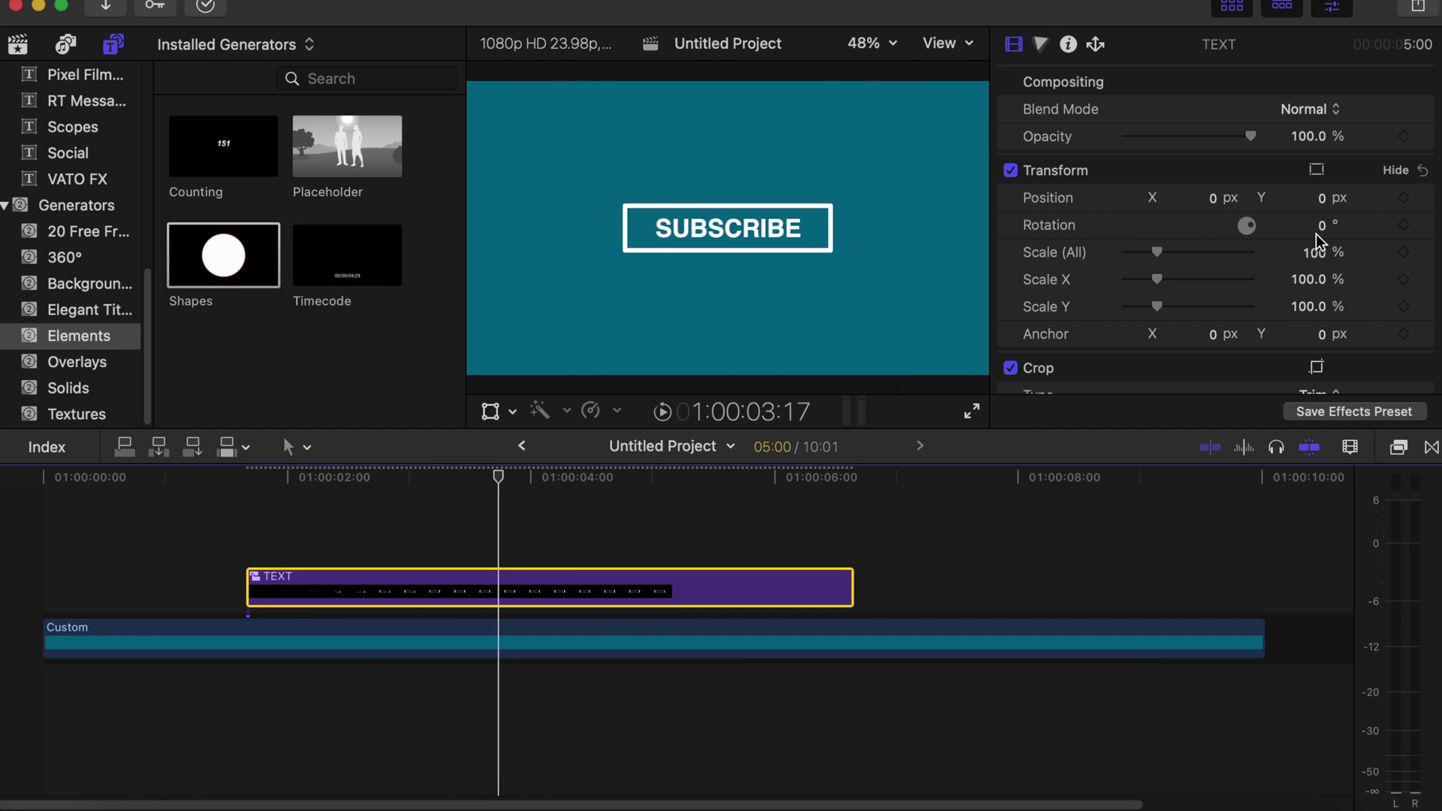
pyautogui.click(1314, 254)
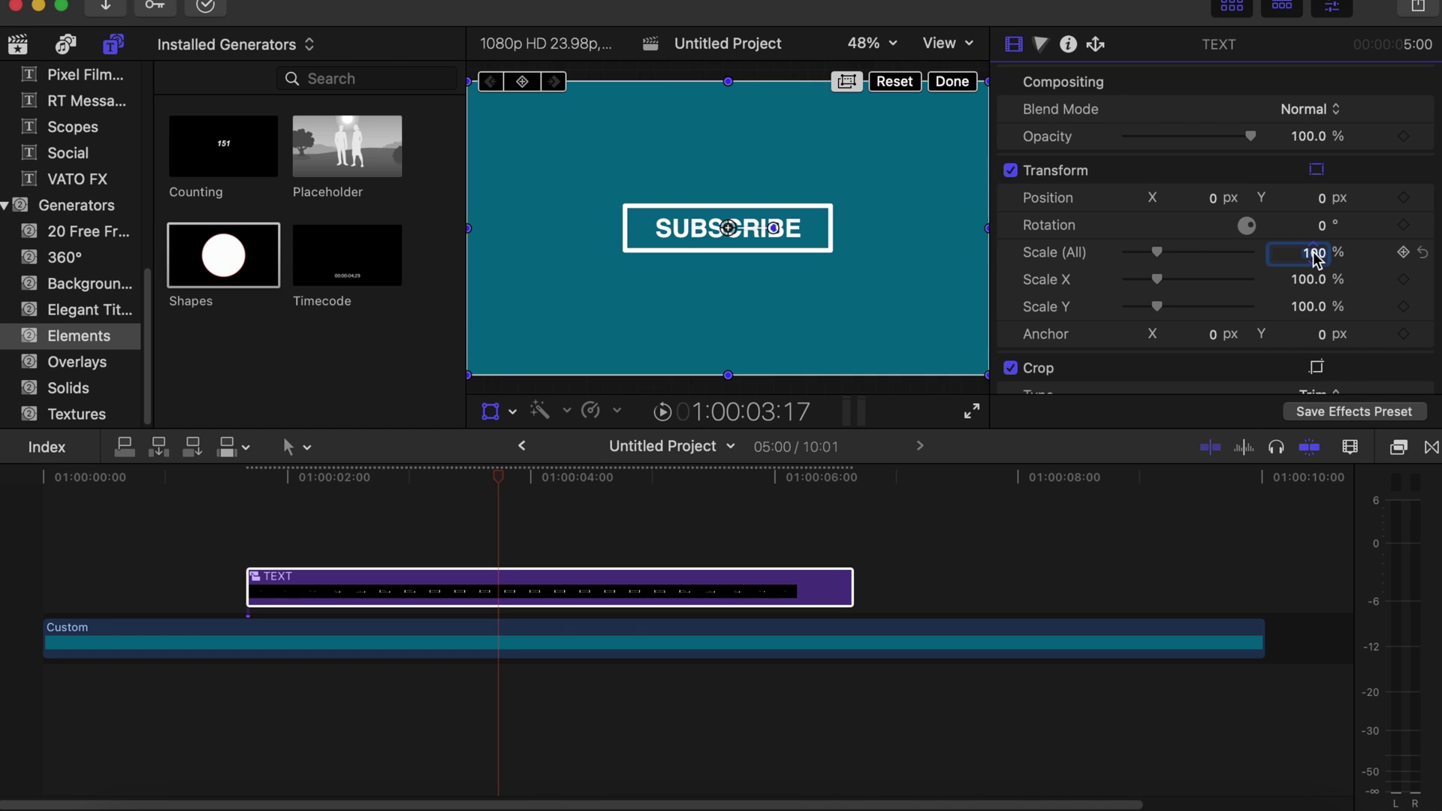
pyautogui.write('50')
pyautogui.press('Return')
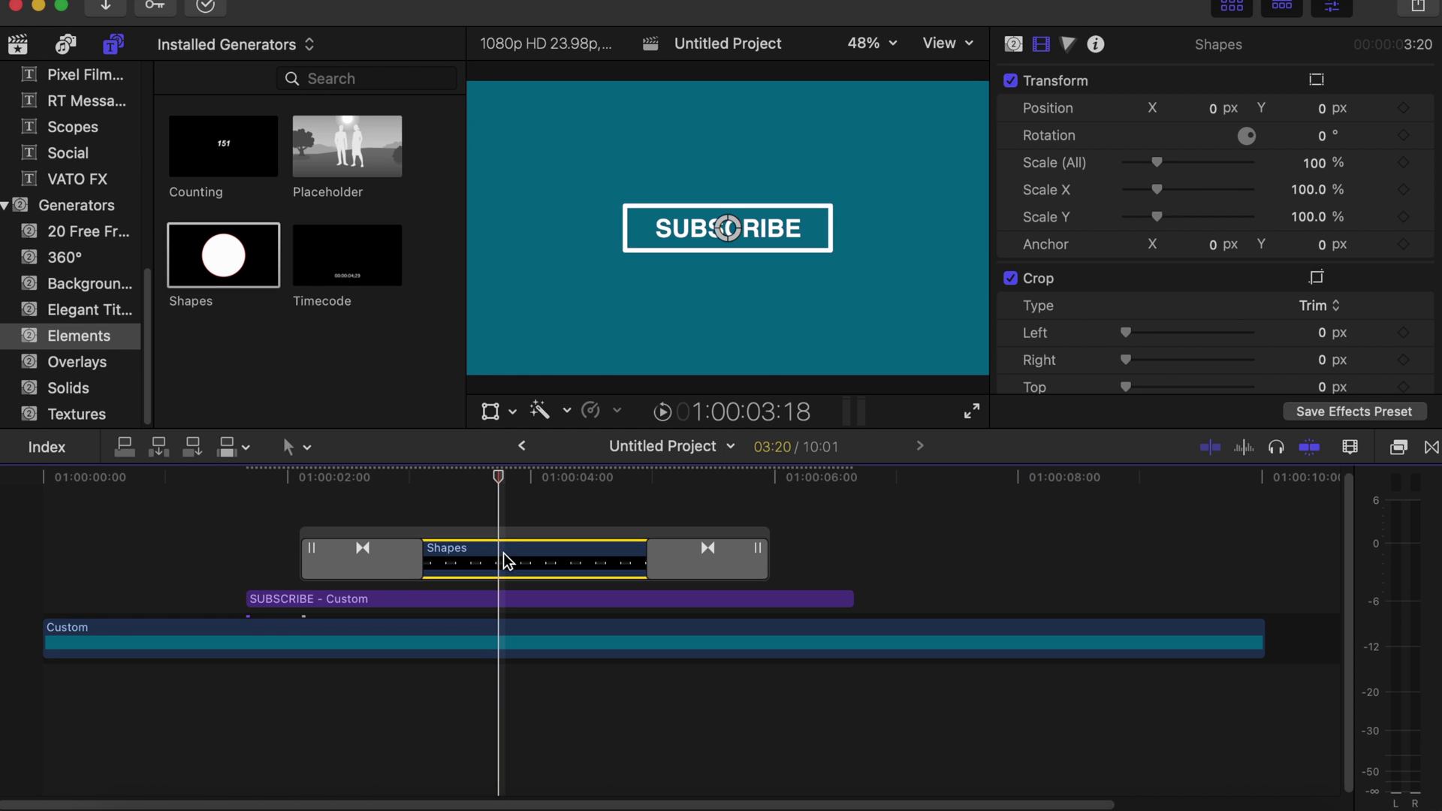
# Step: Apply the Shape Mask effect to the box clip
pyautogui.click(1400, 449)
pyautogui.click(1000, 796)
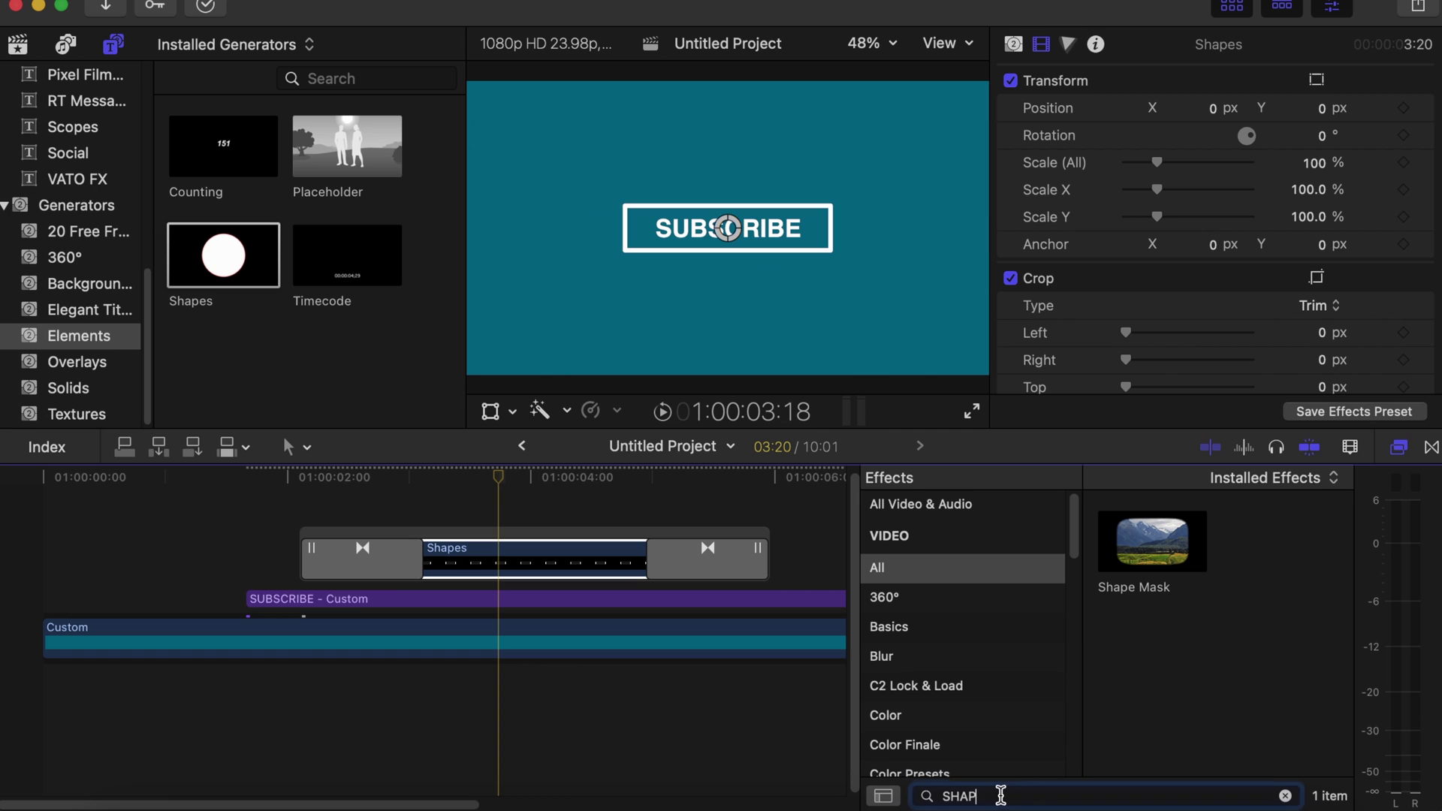
pyautogui.moveTo(1147, 540); pyautogui.dragTo(526, 553)
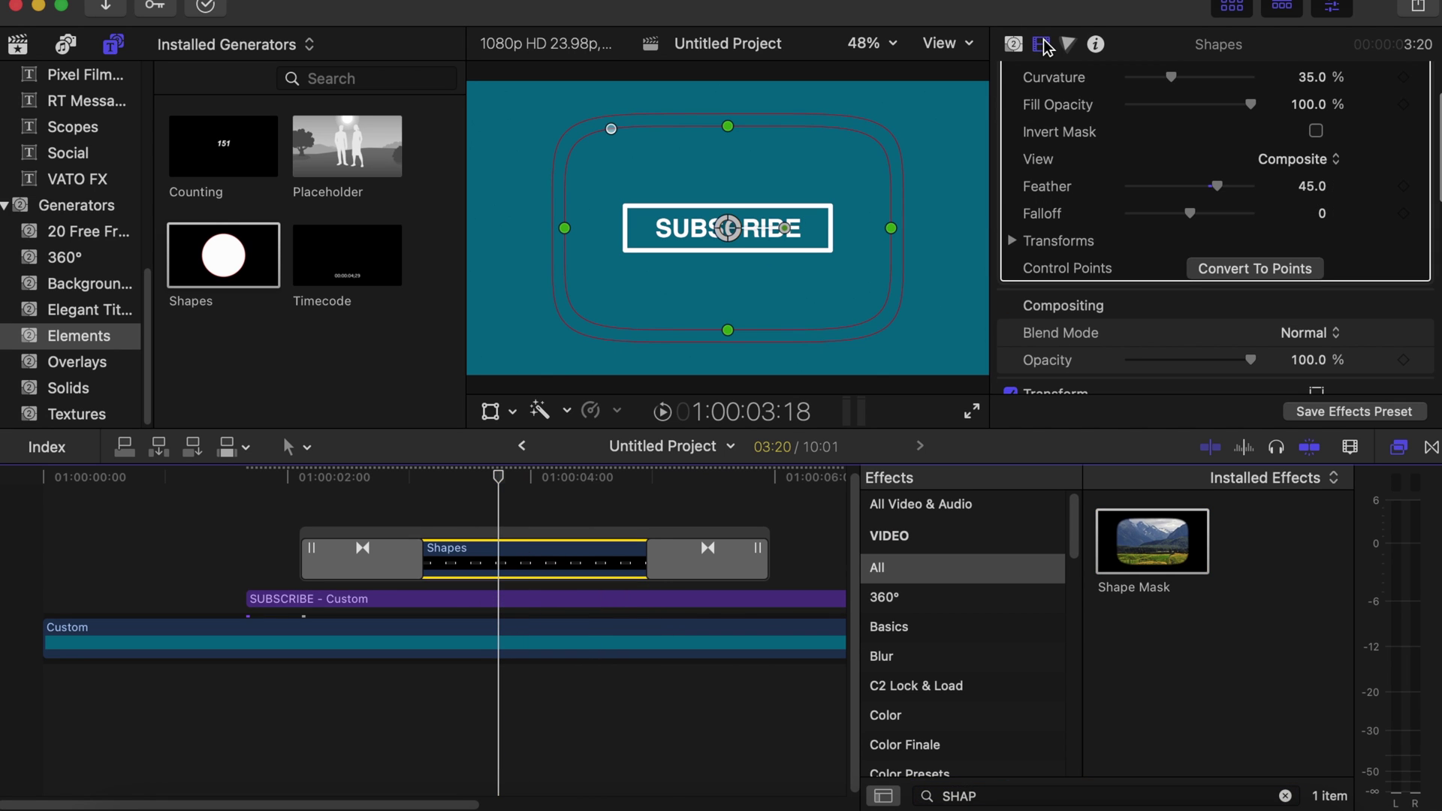
# Step: Set mask Curvature and Feather to 0, move it down to leave the bottom edge, and preview
pyautogui.scroll(3, 1160, 135)
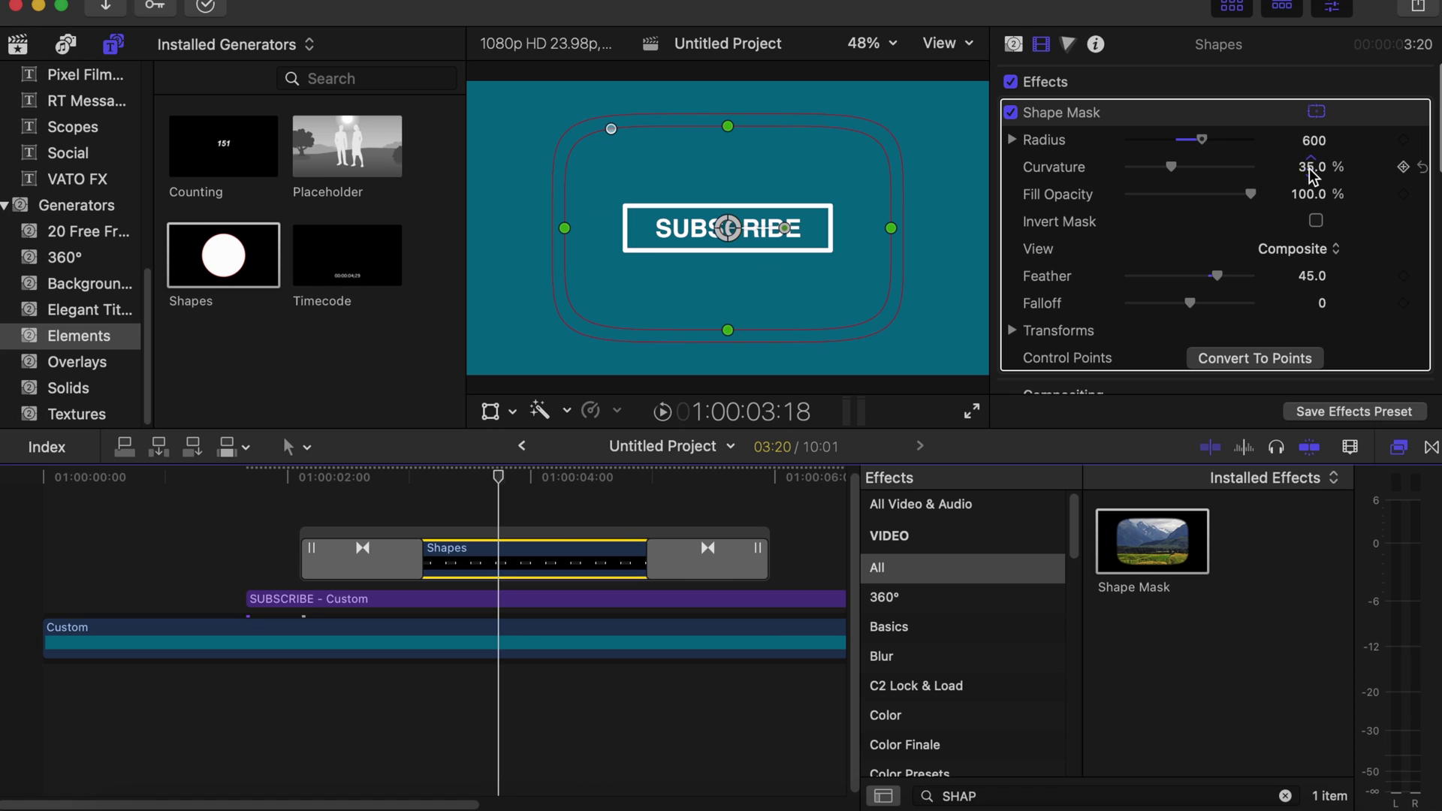
pyautogui.click(1310, 169)
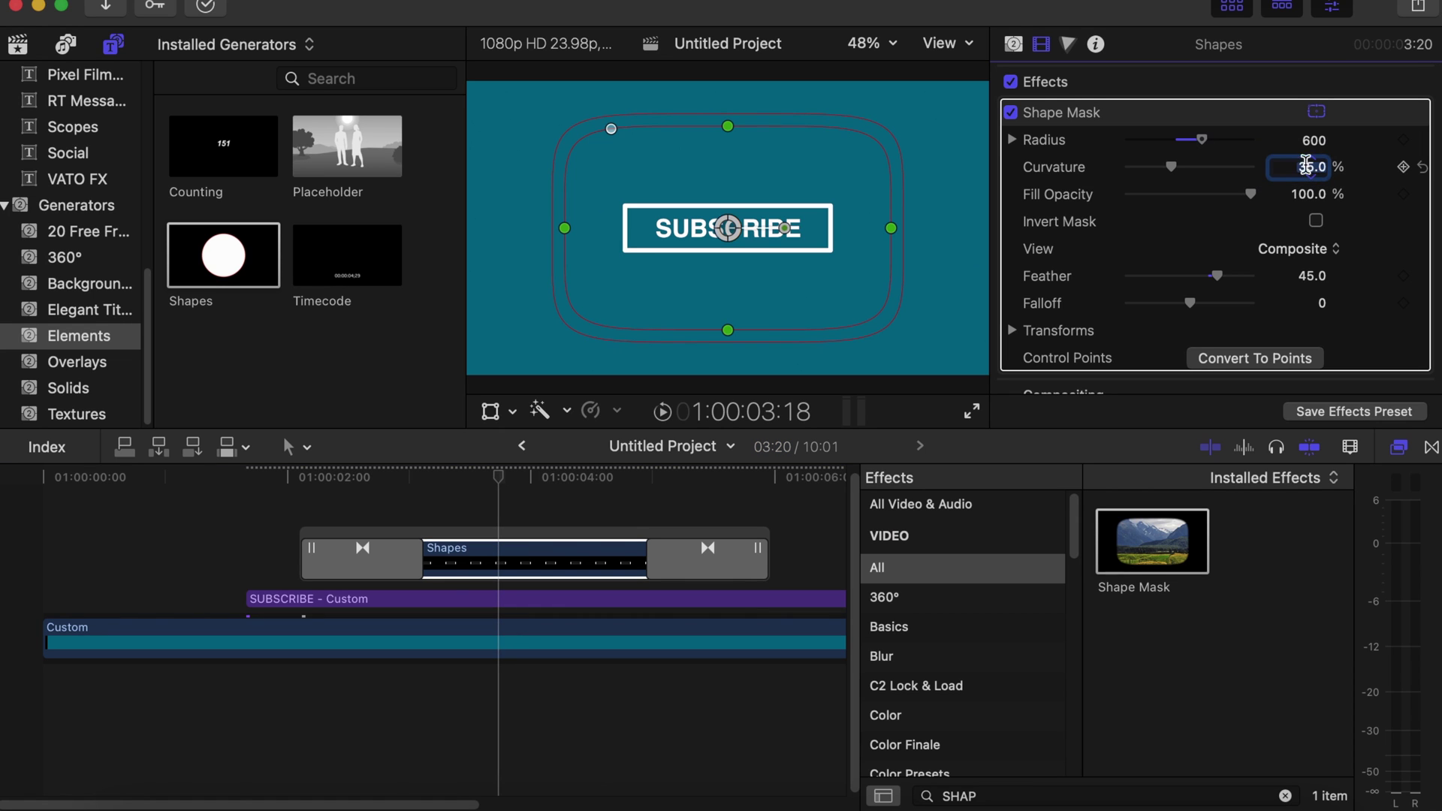
pyautogui.click(1309, 278)
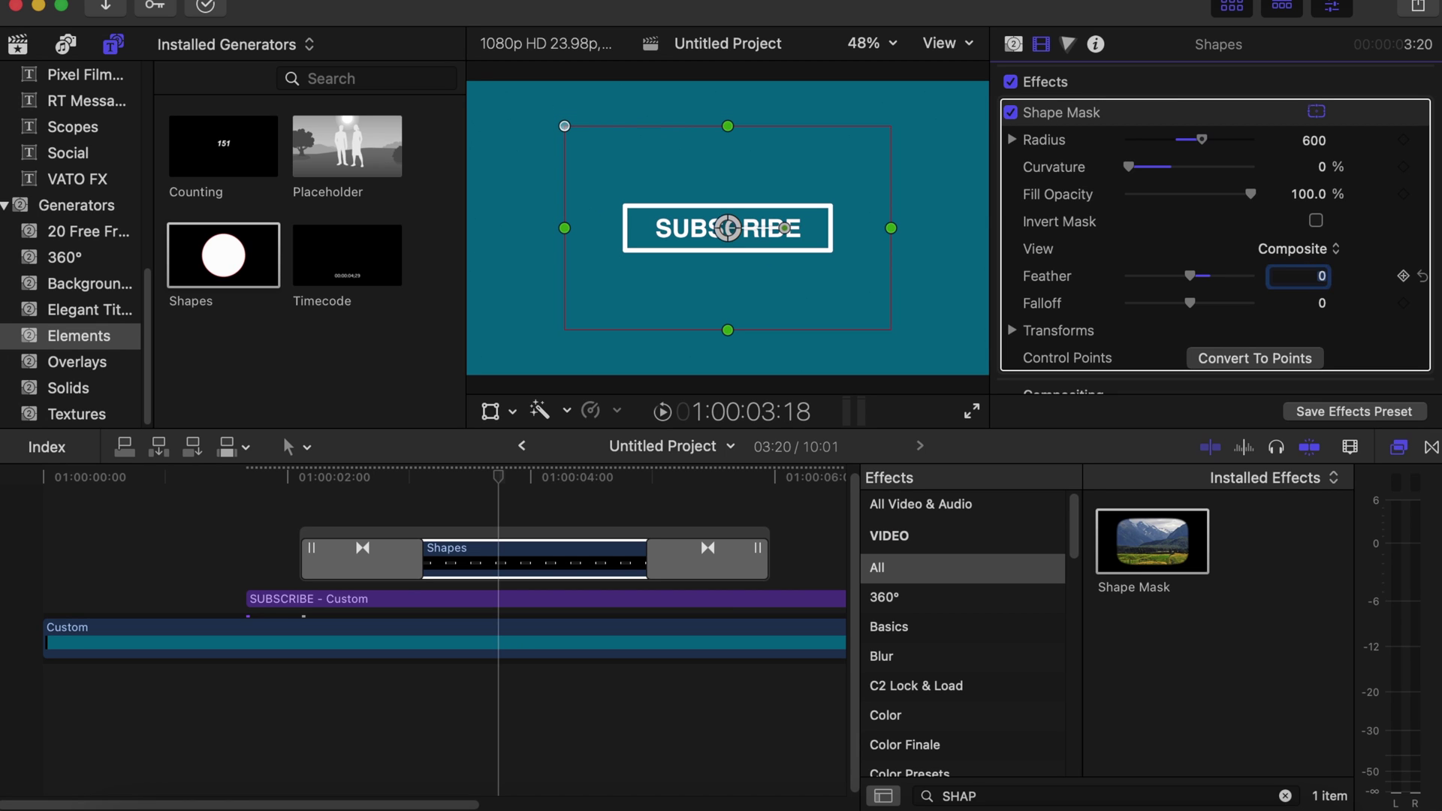
pyautogui.moveTo(712, 297)
pyautogui.mouseDown()
pyautogui.moveTo(714, 402)
pyautogui.moveTo(714, 318)
pyautogui.mouseUp()
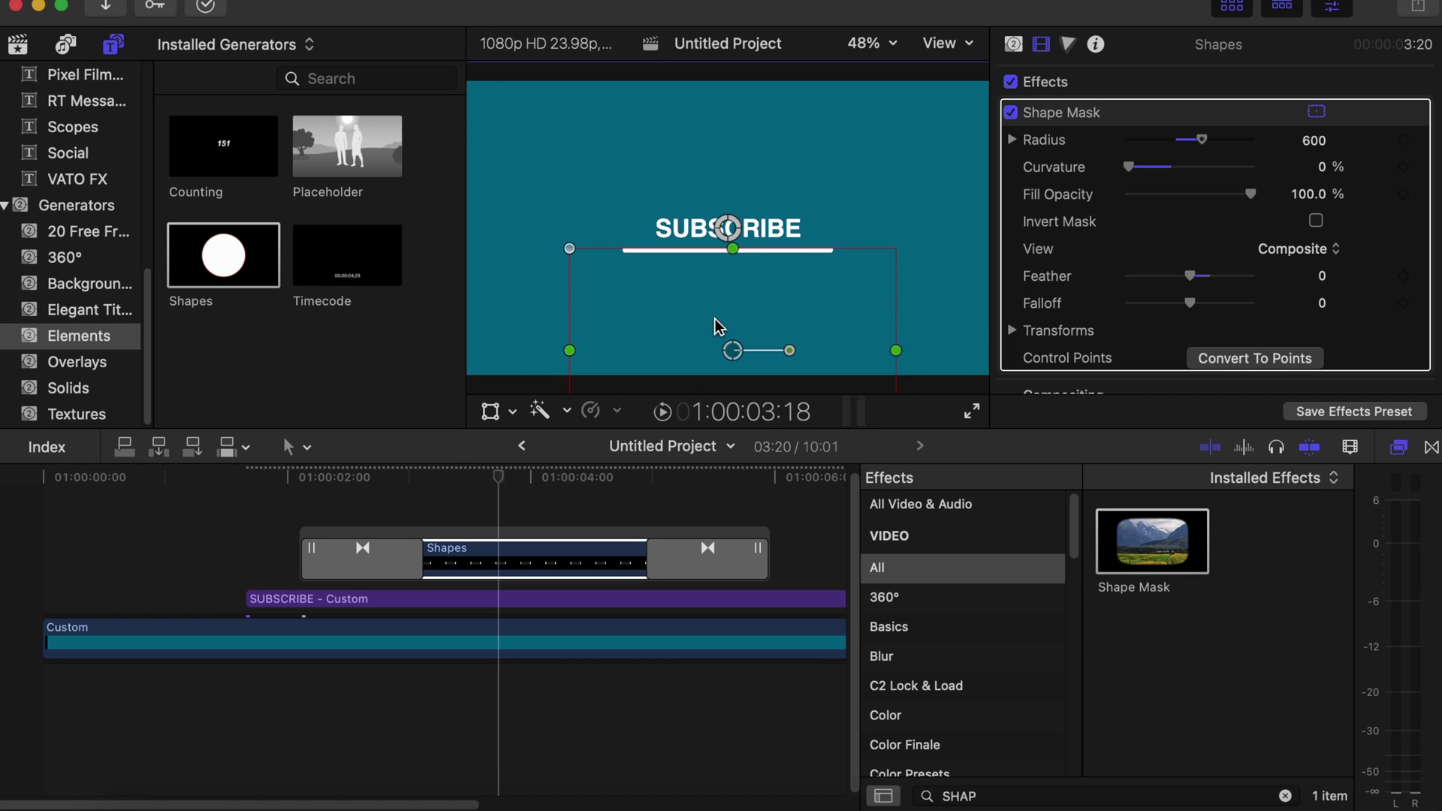
pyautogui.click(1317, 112)
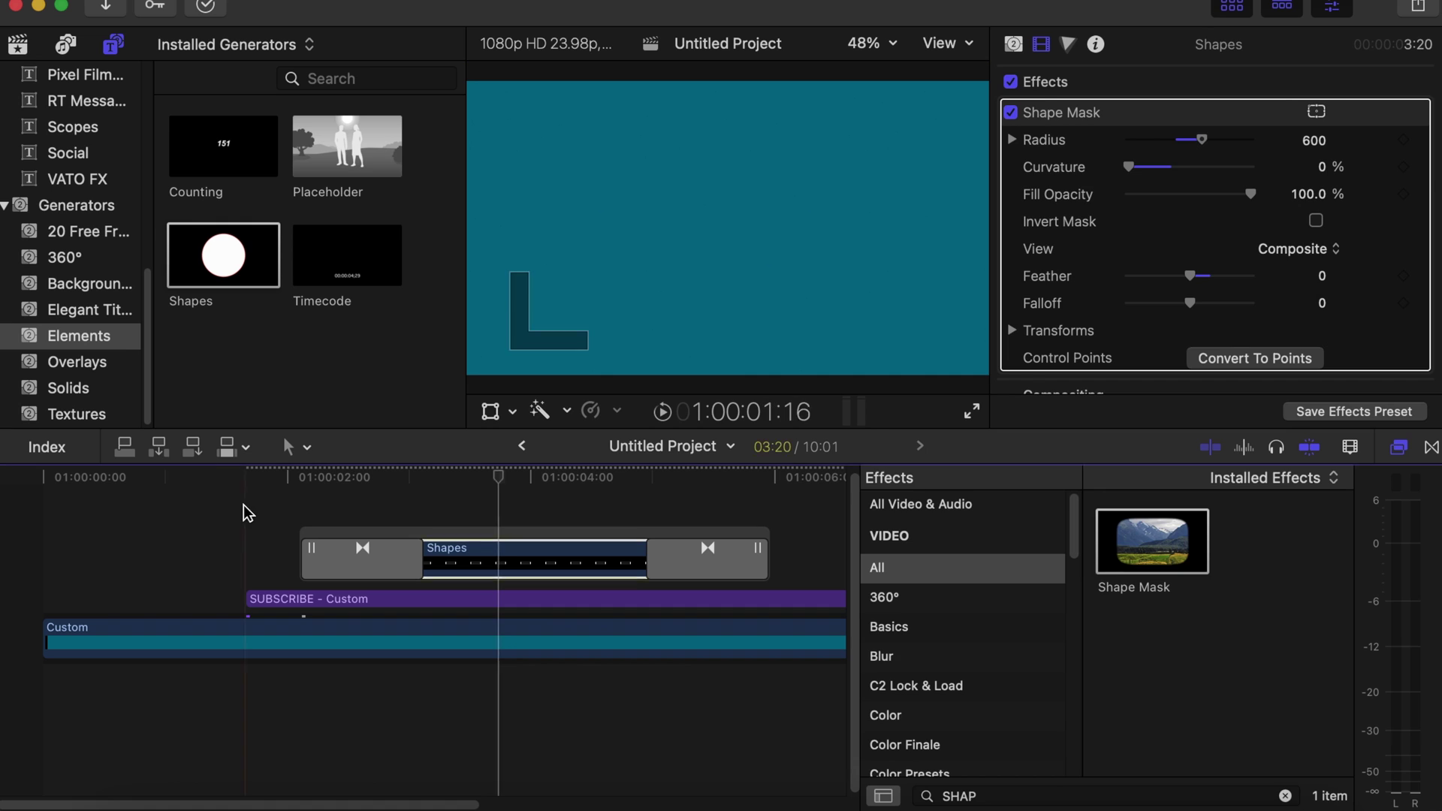
pyautogui.click(203, 533)
pyautogui.press('super+5')
pyautogui.press('space')
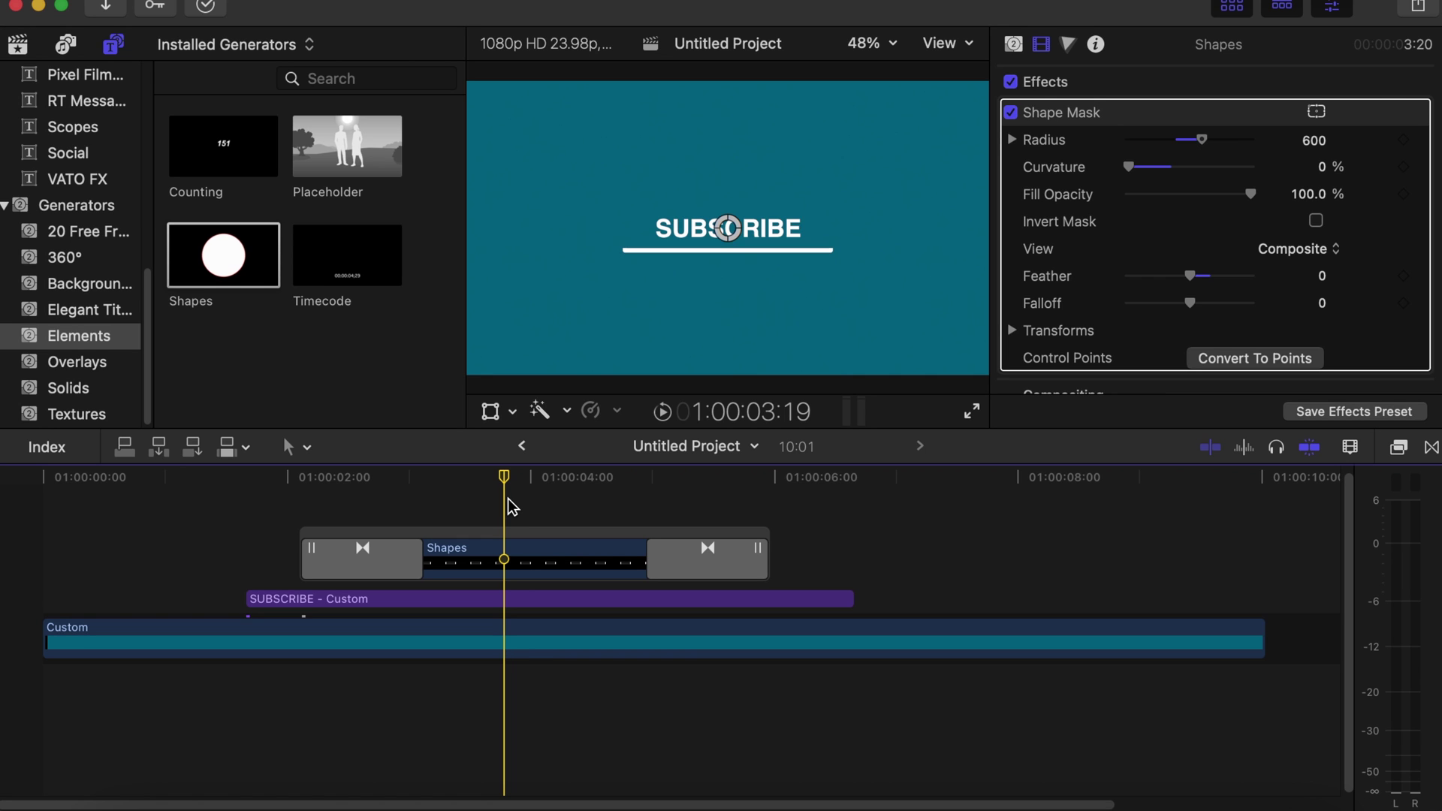
# Step: Shrink the shape mask to radius 375 and move the dash under the end of SUBSCRIBE
pyautogui.click(1315, 112)
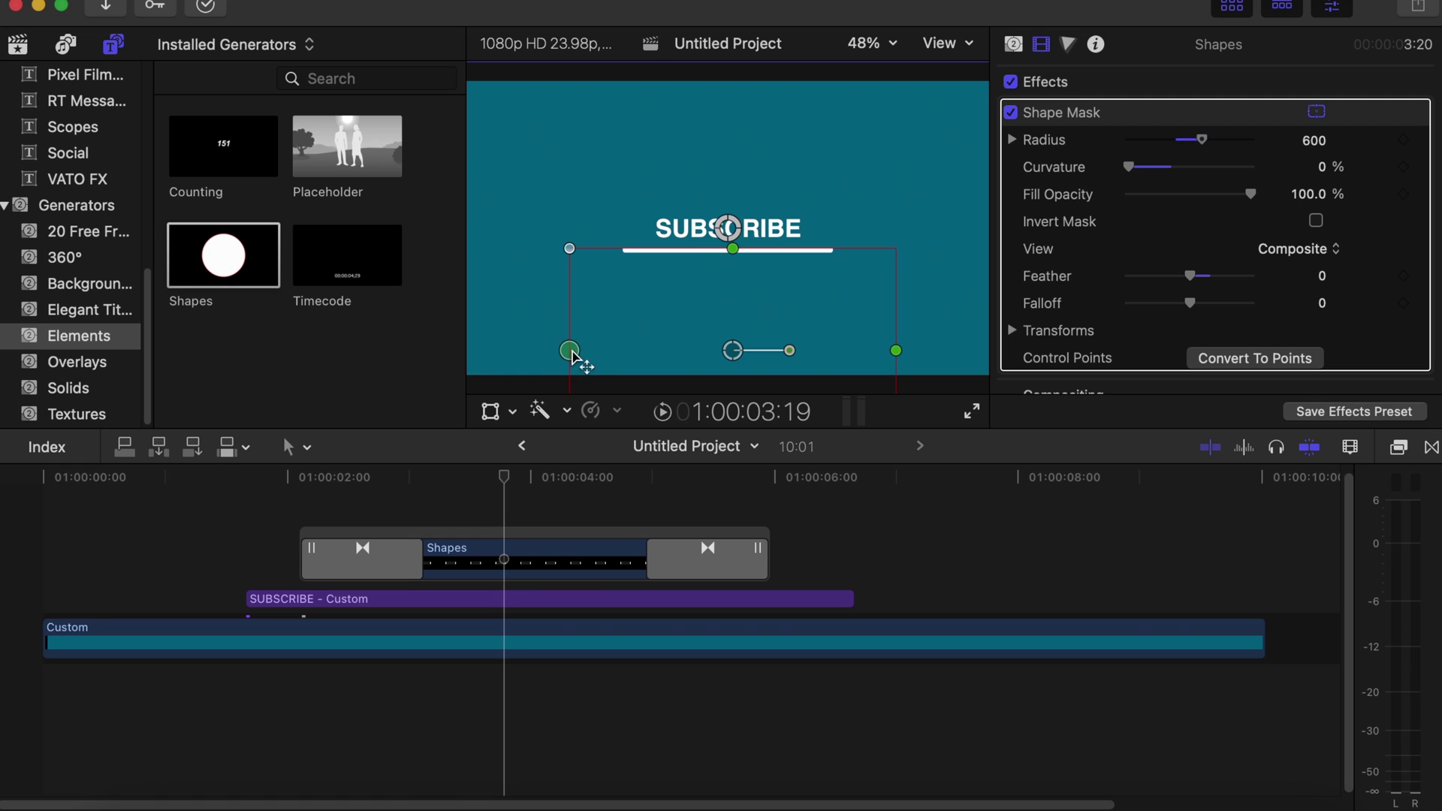
pyautogui.moveTo(571, 351); pyautogui.dragTo(716, 346)
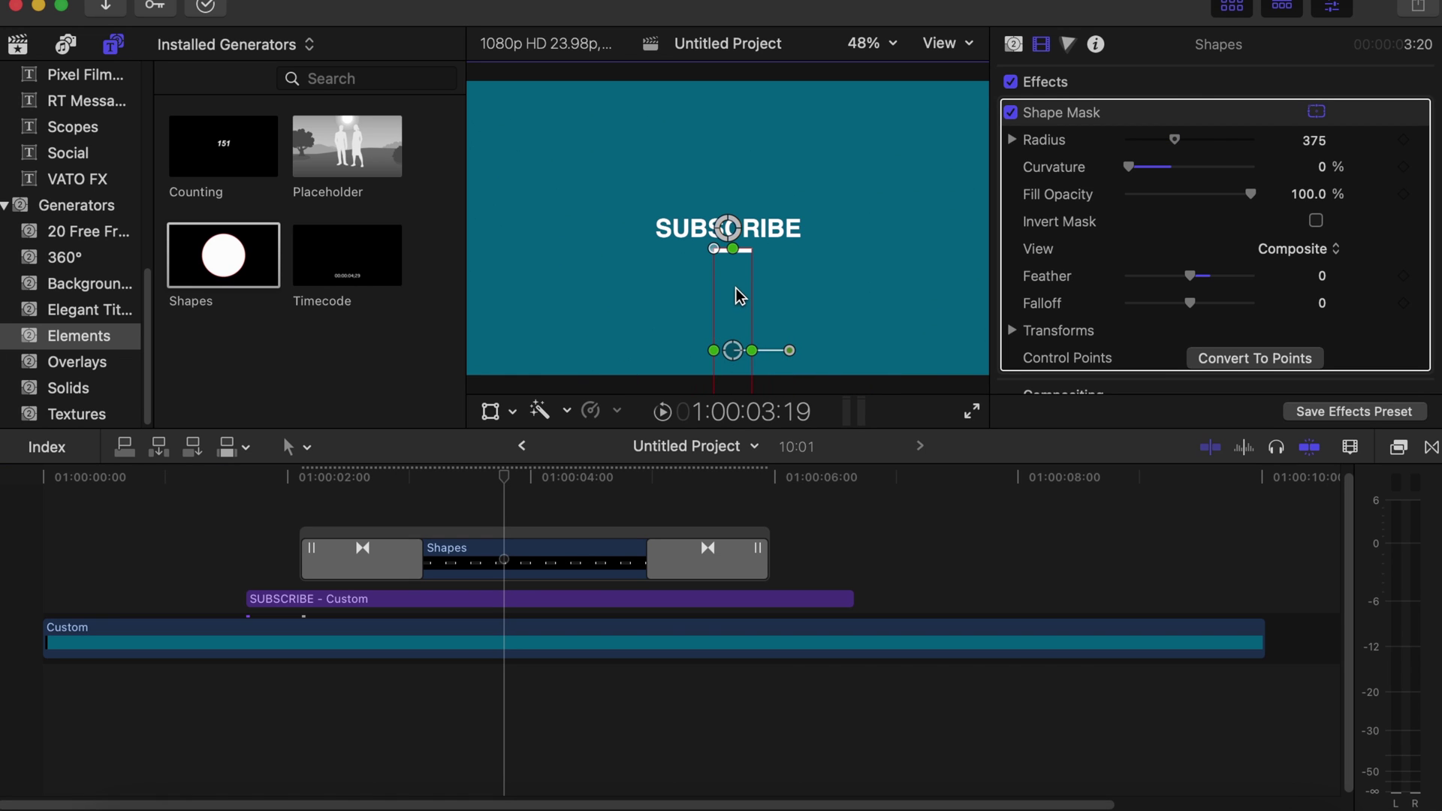
pyautogui.moveTo(739, 295); pyautogui.dragTo(789, 288)
pyautogui.click(517, 543)
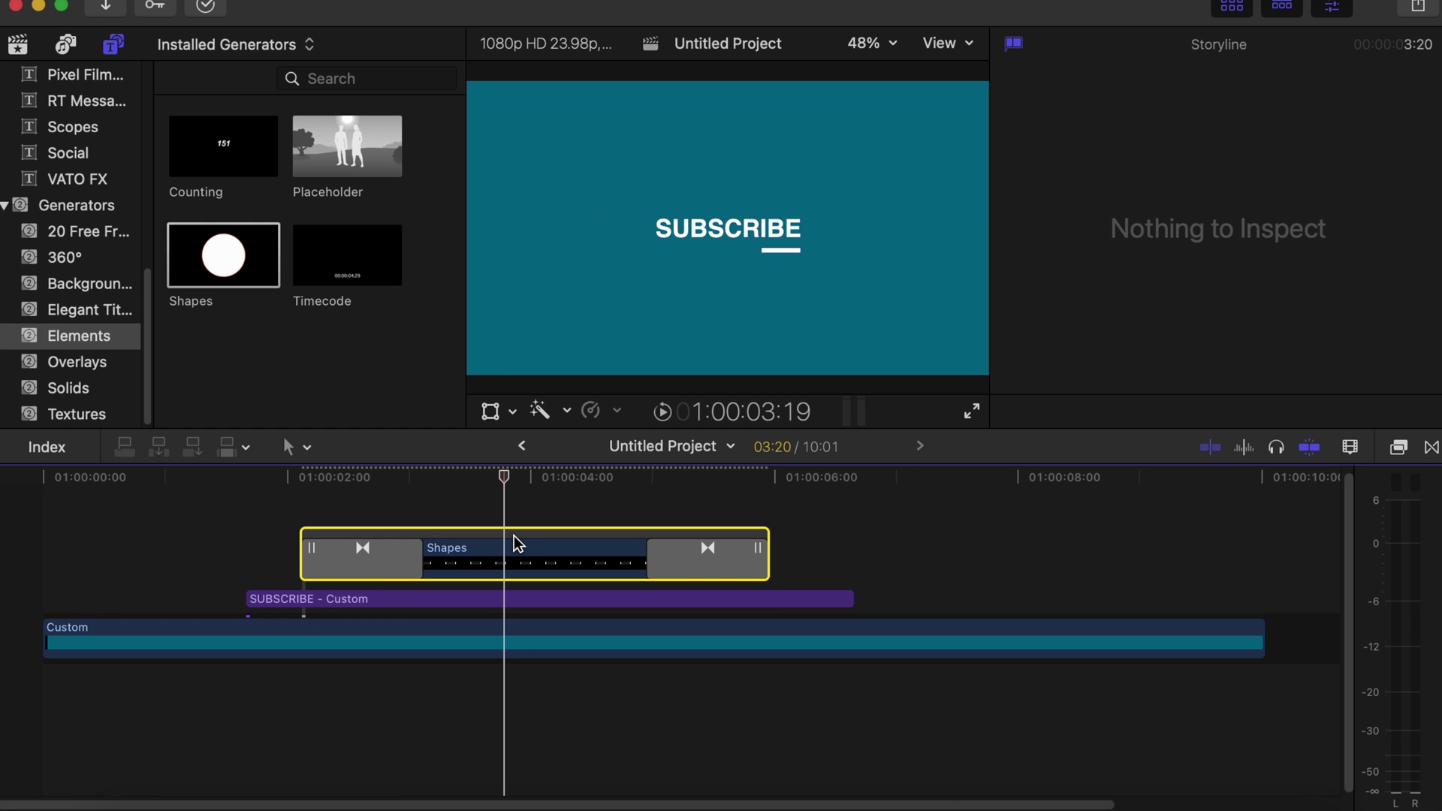
# Step: Duplicate the Shapes box clip and move the copy's mask dash above the start of SUBSCRIBE
pyautogui.moveTo(521, 471); pyautogui.dragTo(516, 461)
pyautogui.click(513, 559)
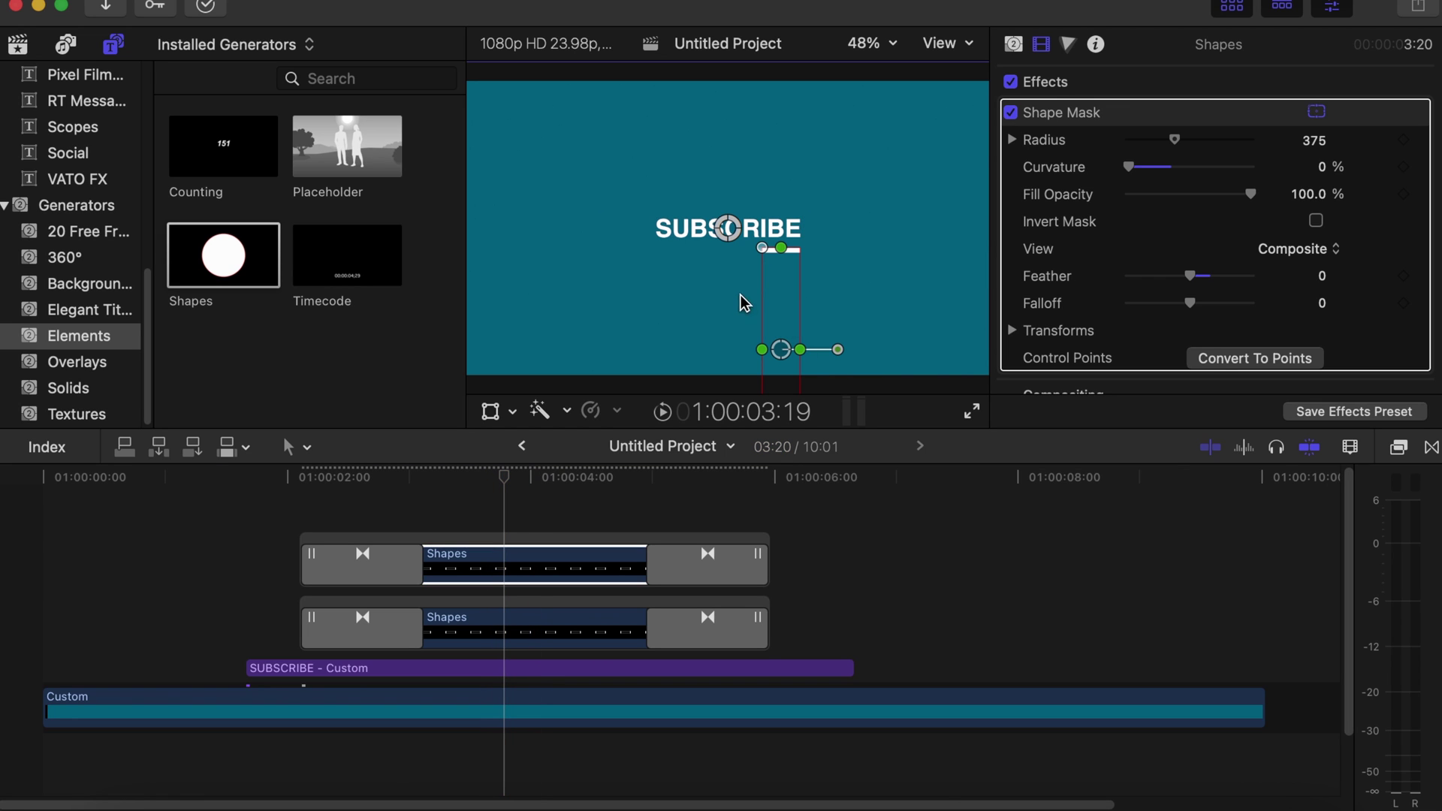
pyautogui.moveTo(747, 300); pyautogui.dragTo(673, 160)
pyautogui.click(460, 520)
pyautogui.click(460, 520)
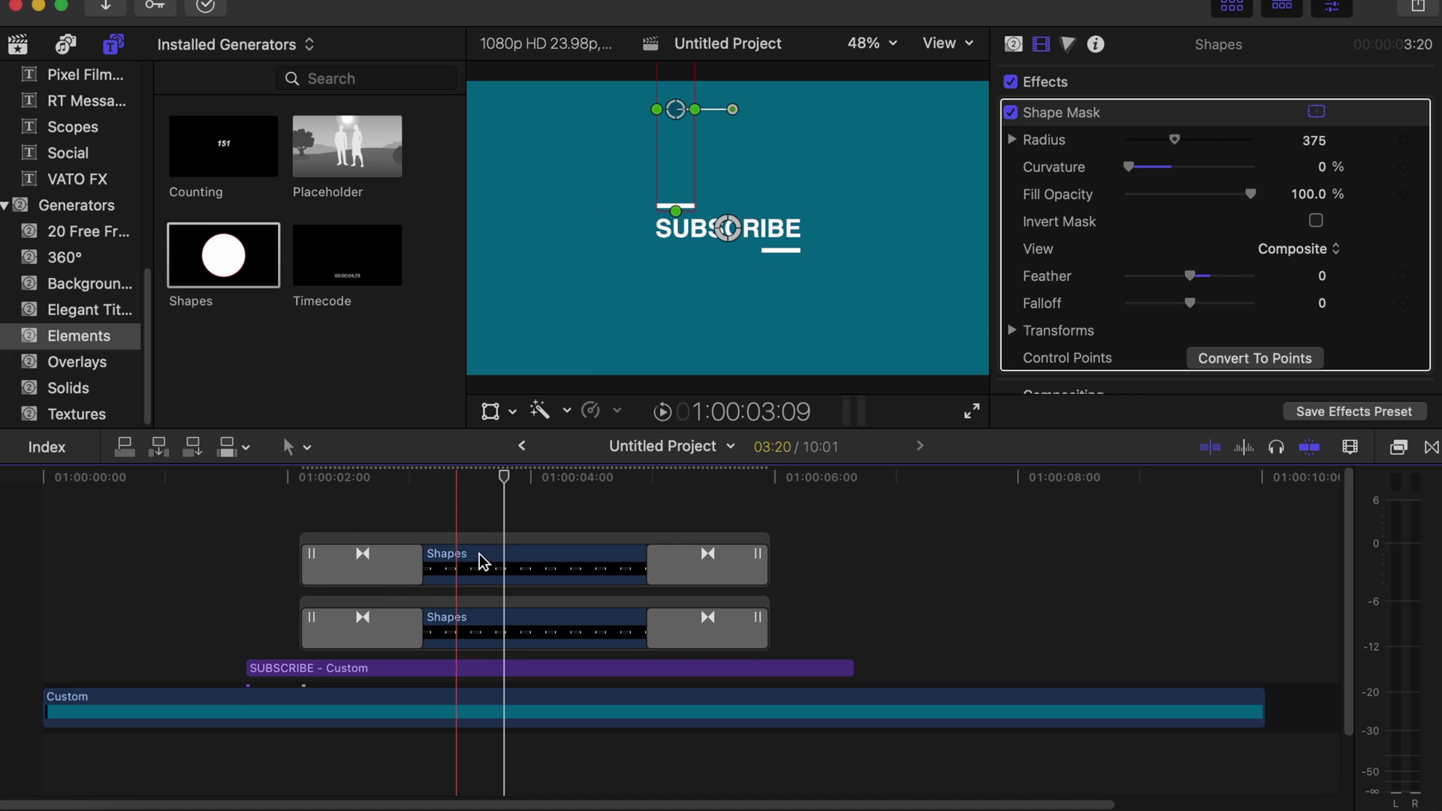